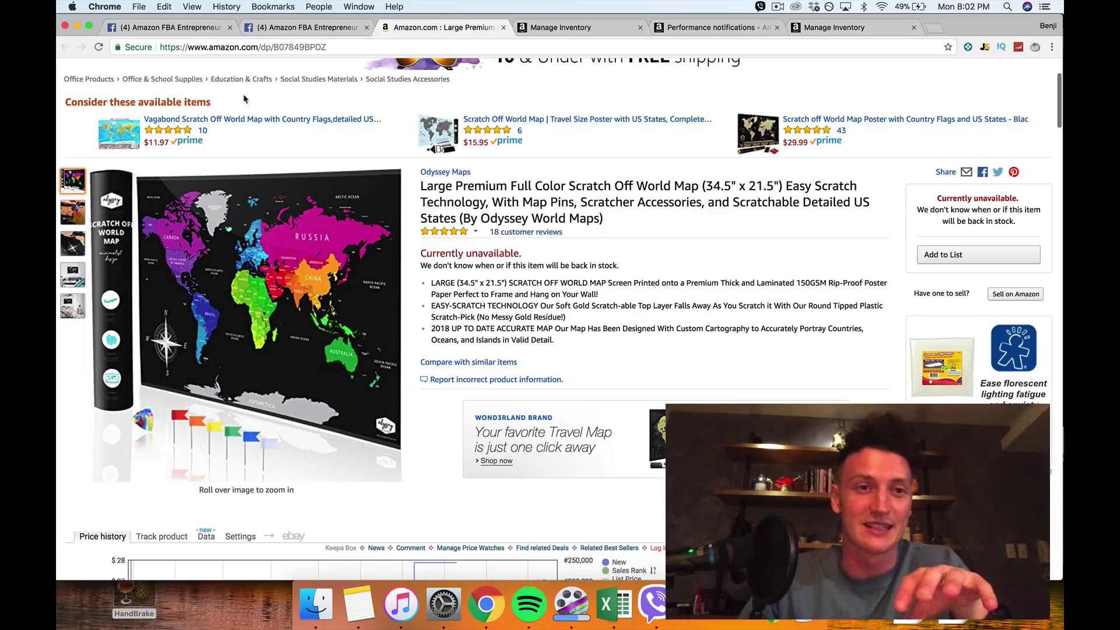
- Browse the Amazon FBA group feed, expand the giveaway post, and open the launch update post
click(171, 28)
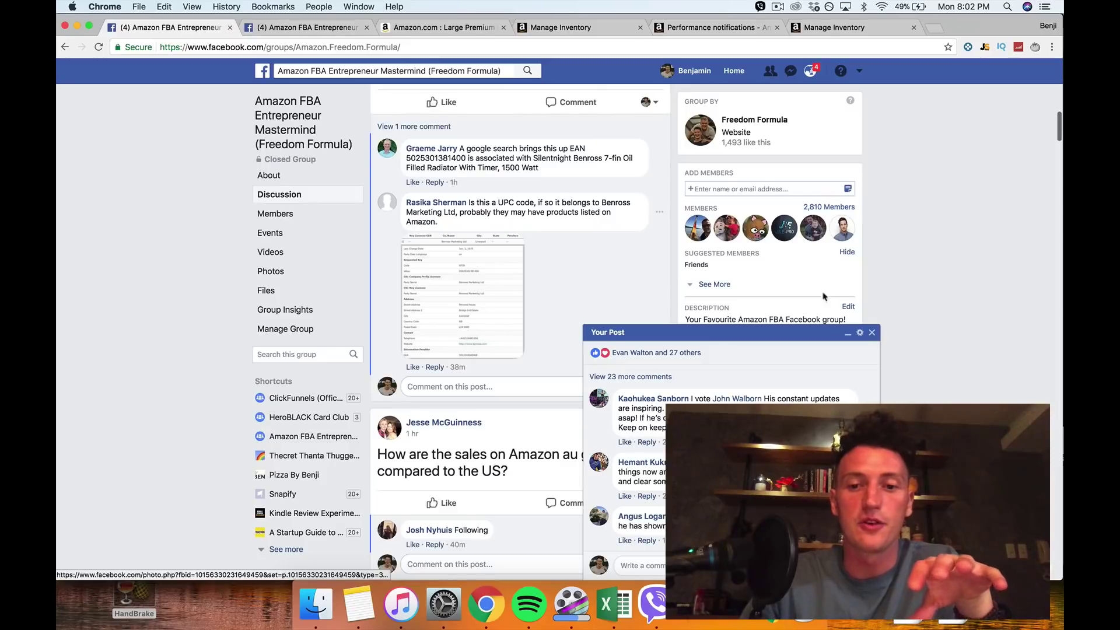
click(872, 333)
scroll(505, 360, up, 10)
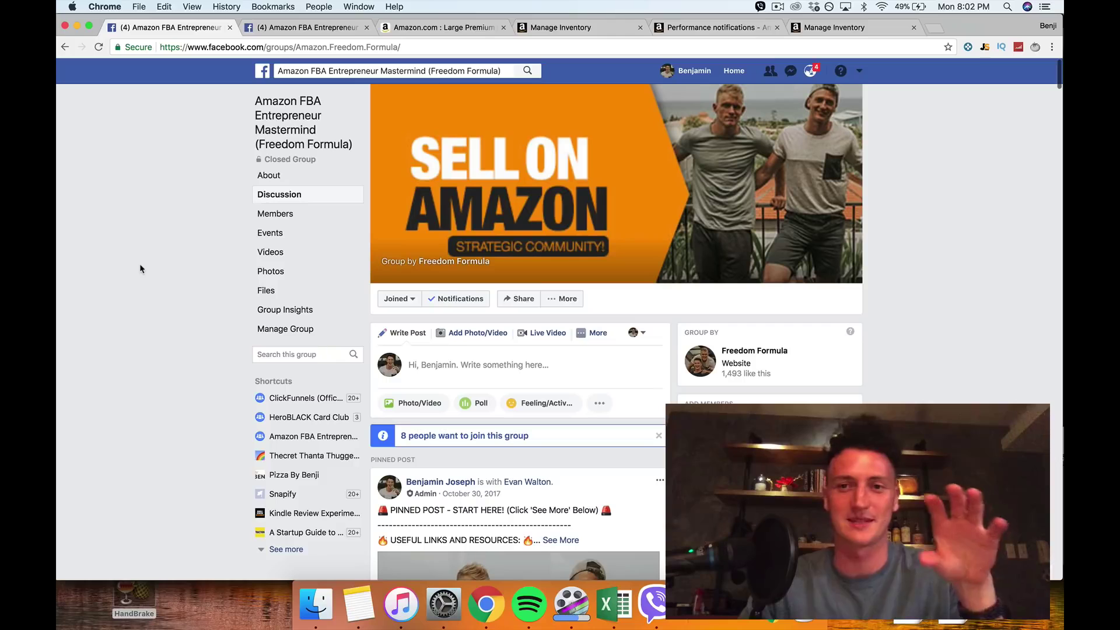
scroll(163, 295, down, 1)
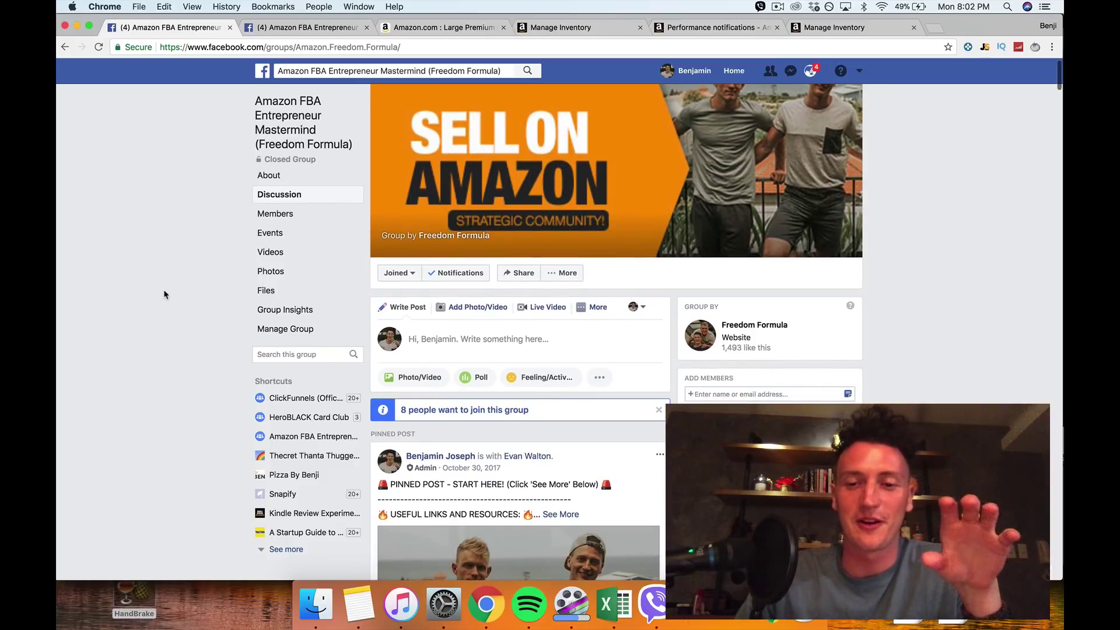
scroll(163, 294, down, 1)
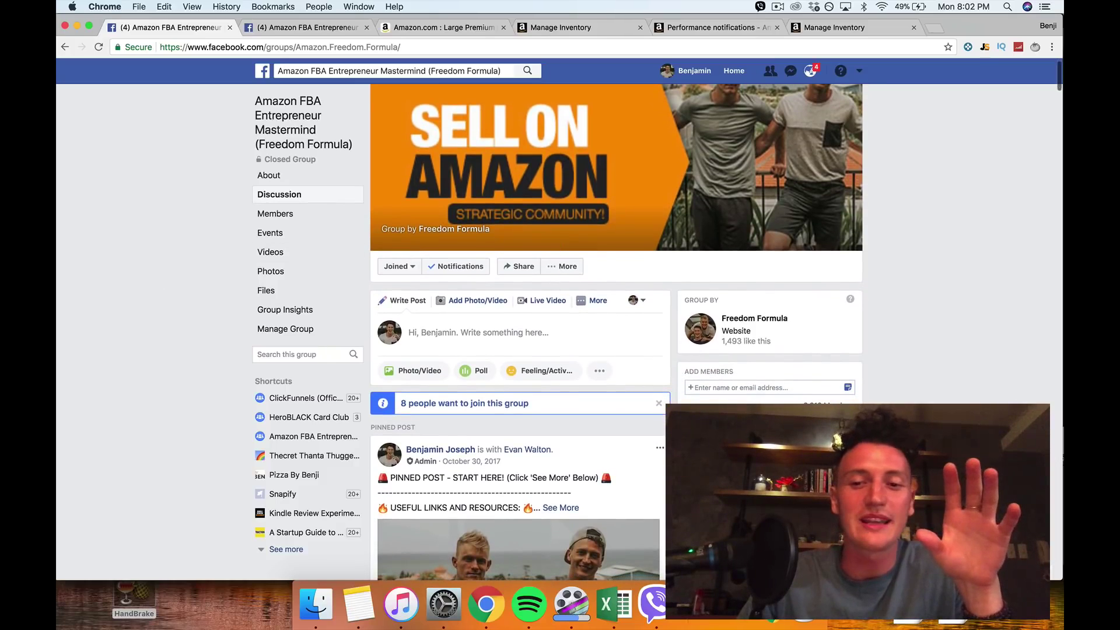
scroll(492, 225, down, 2)
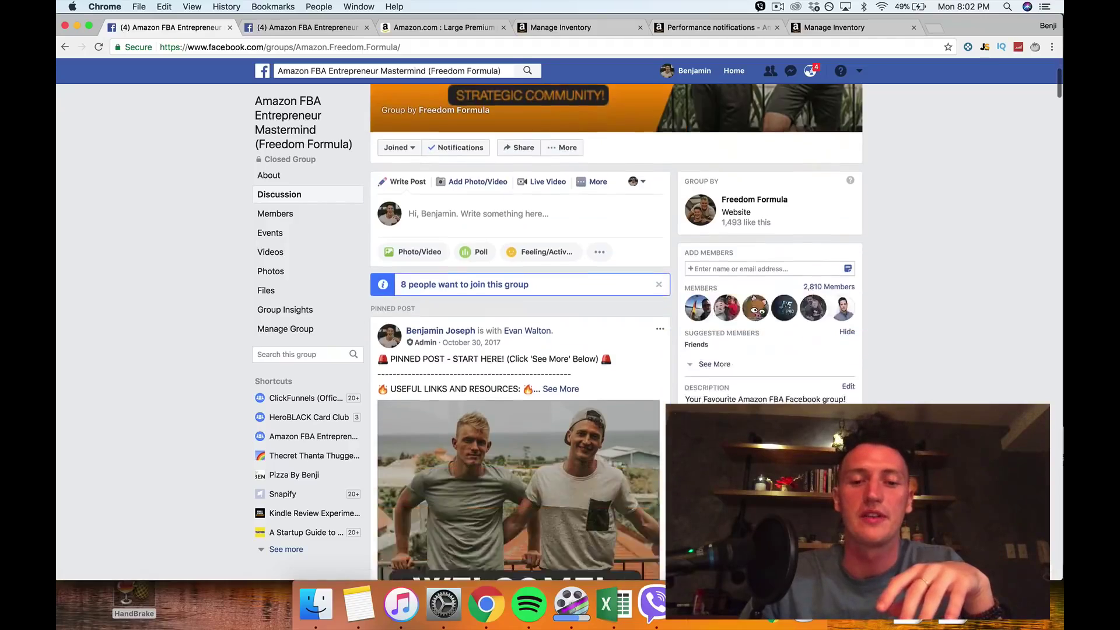
scroll(493, 226, down, 10)
scroll(491, 224, down, 5)
scroll(492, 226, down, 5)
scroll(492, 225, down, 1)
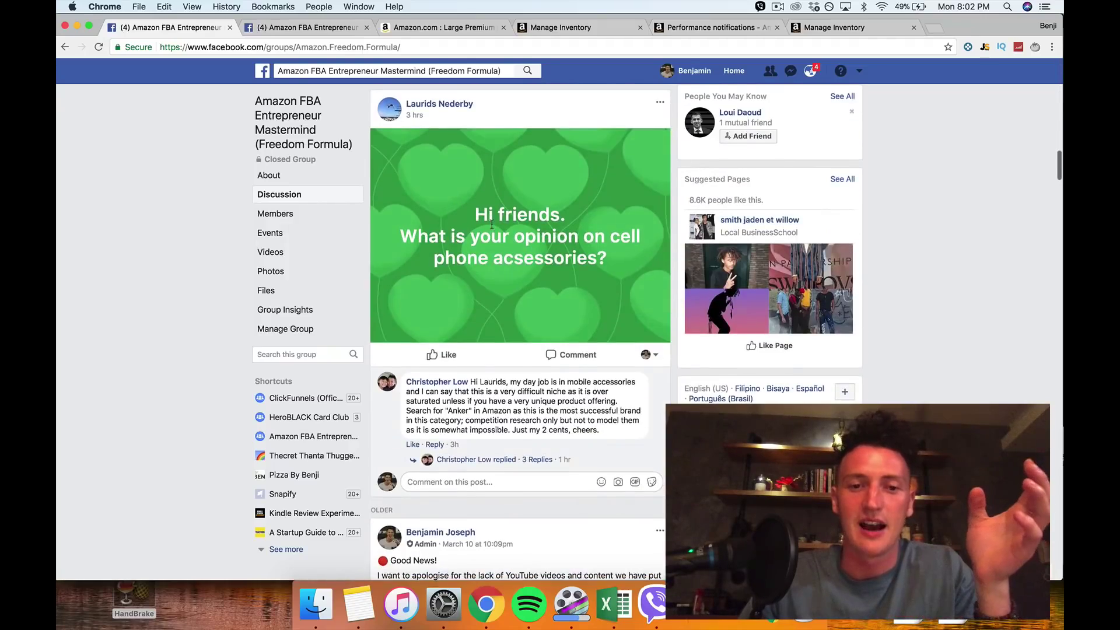
scroll(492, 225, down, 5)
scroll(492, 224, down, 5)
scroll(492, 224, down, 5)
scroll(525, 201, down, 4)
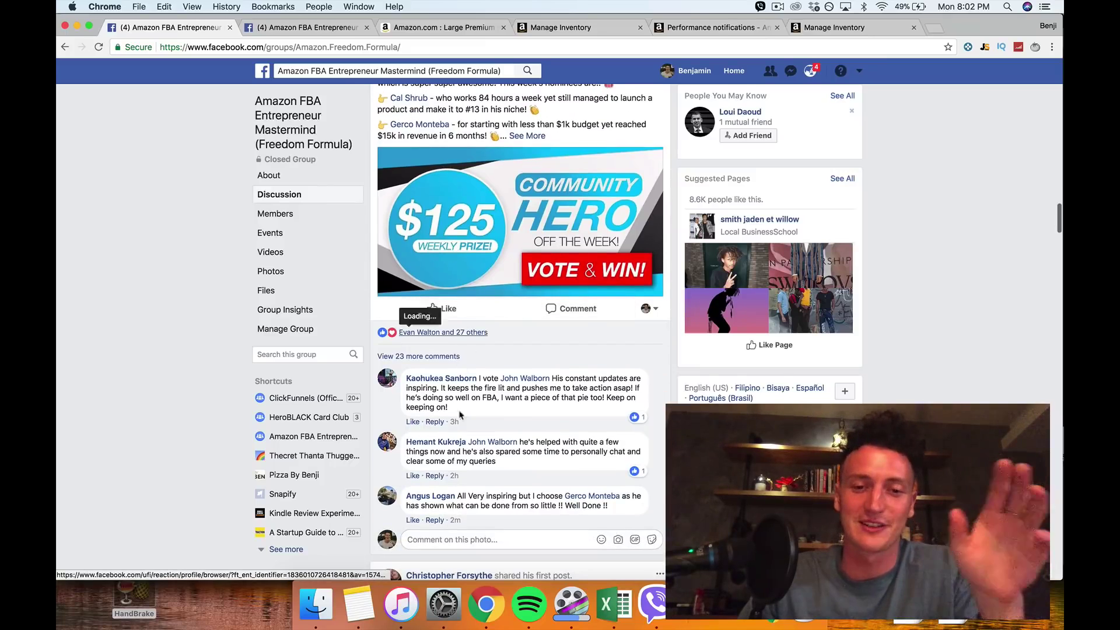
scroll(473, 427, up, 2)
scroll(499, 368, up, 1)
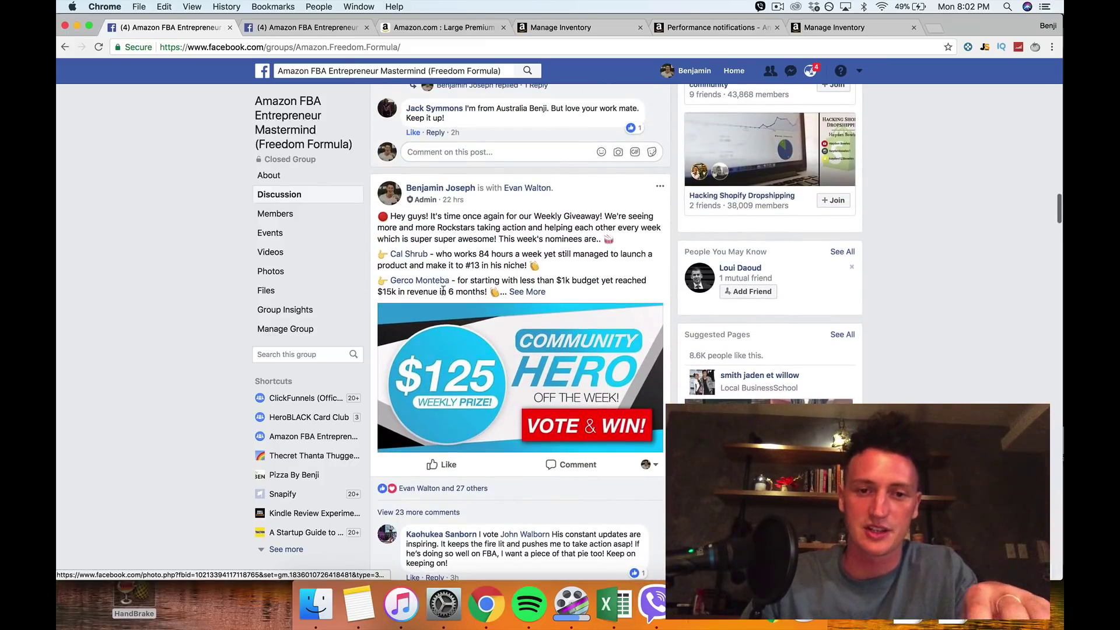
click(527, 293)
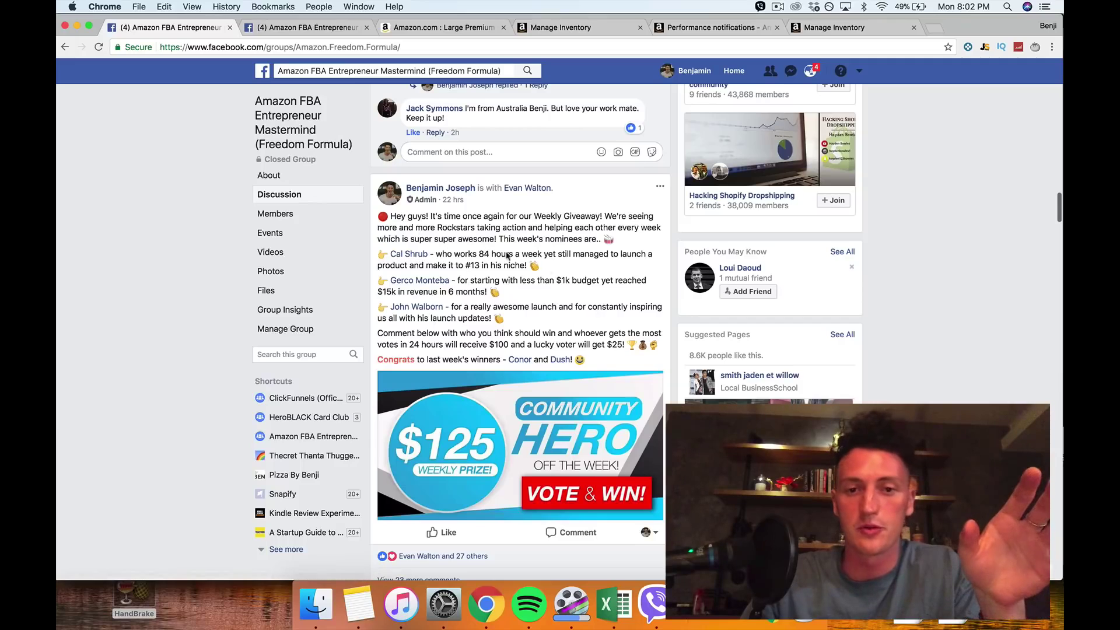
scroll(525, 324, down, 5)
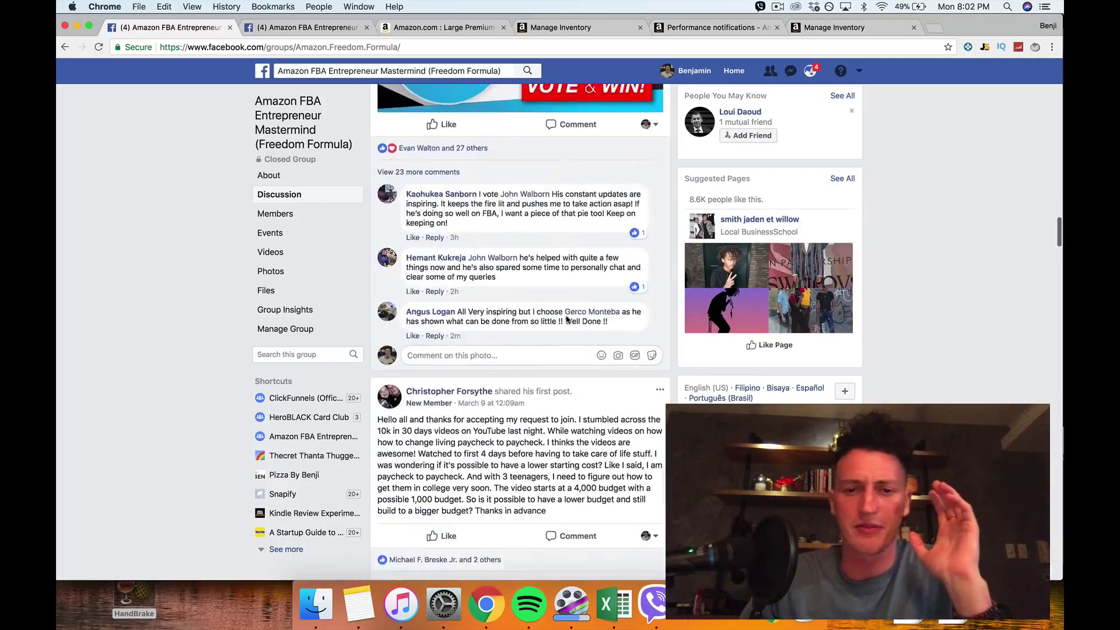
scroll(566, 319, down, 5)
scroll(567, 319, down, 5)
scroll(565, 320, down, 1)
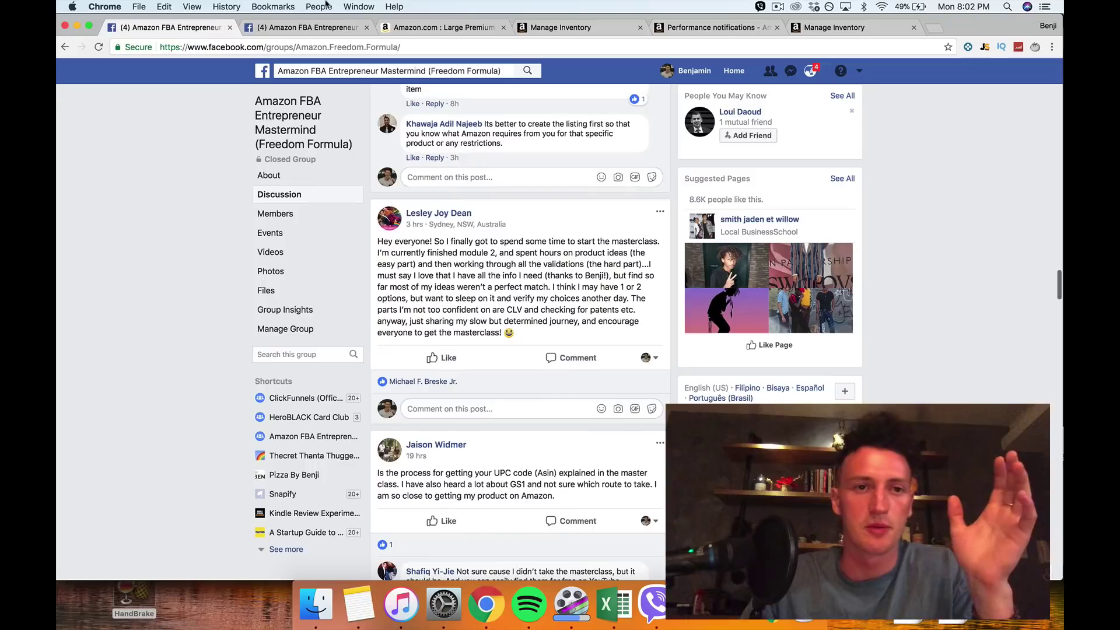
click(296, 27)
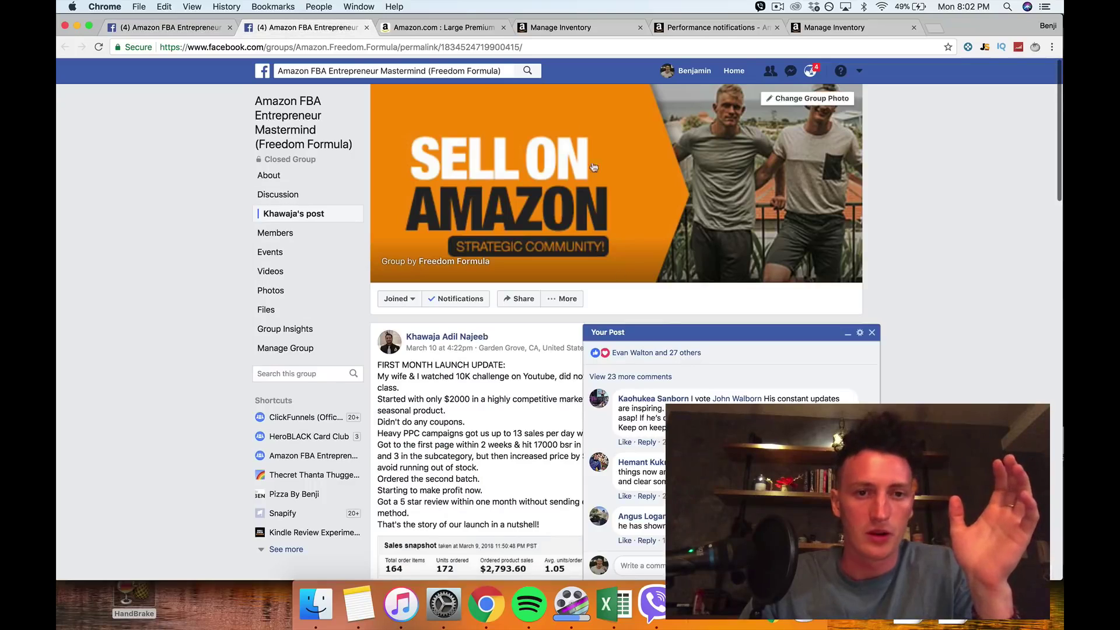
click(869, 328)
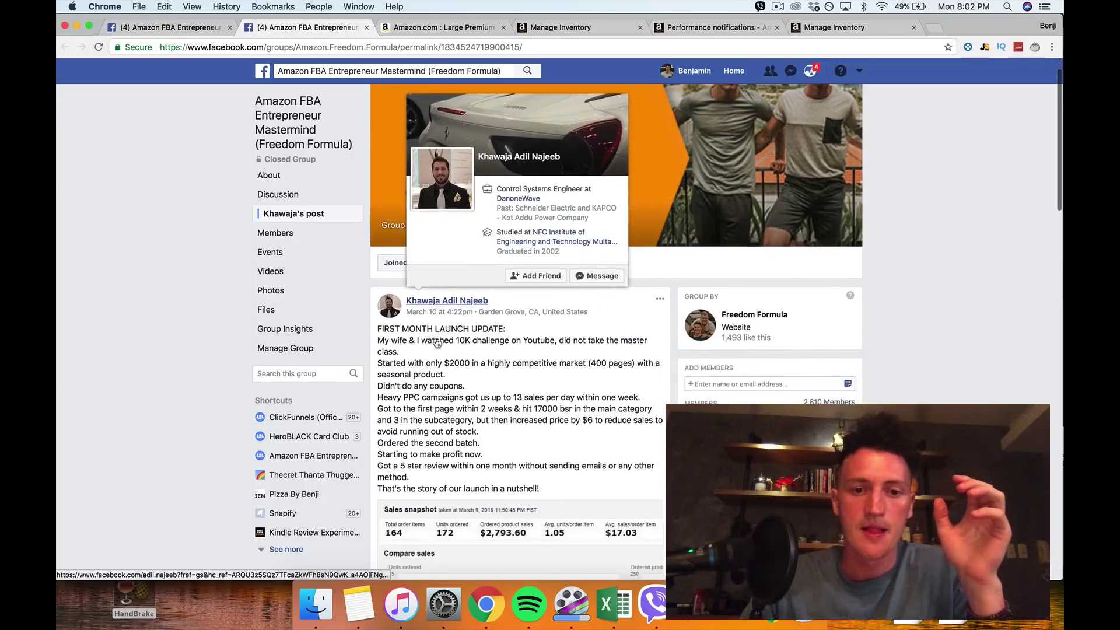
scroll(438, 345, down, 2)
scroll(437, 343, down, 3)
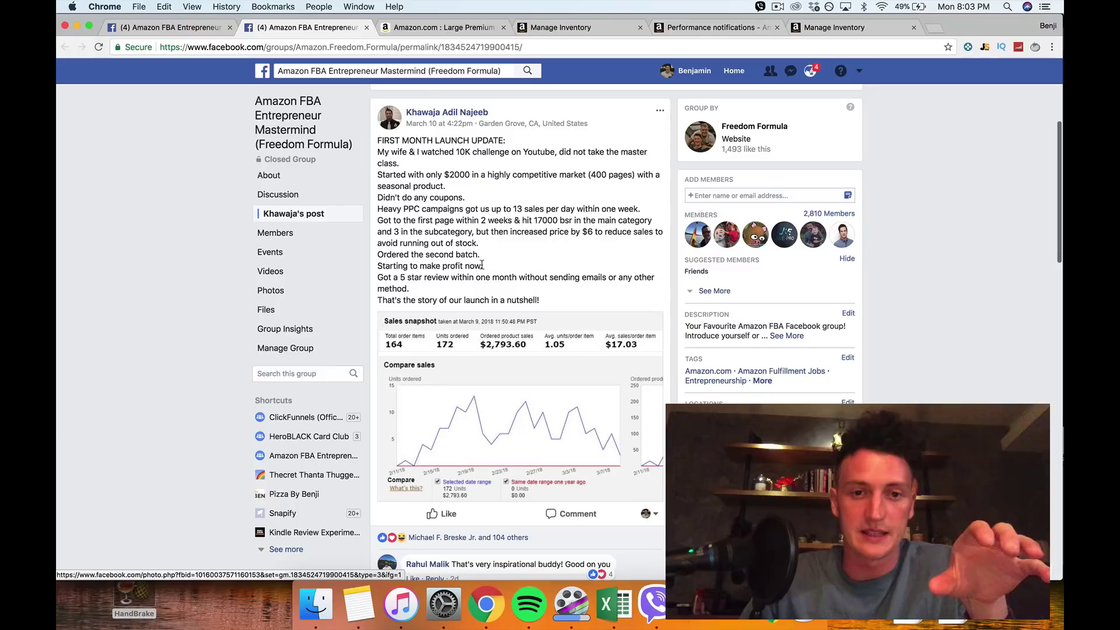
drag(483, 267, 379, 266)
click(381, 266)
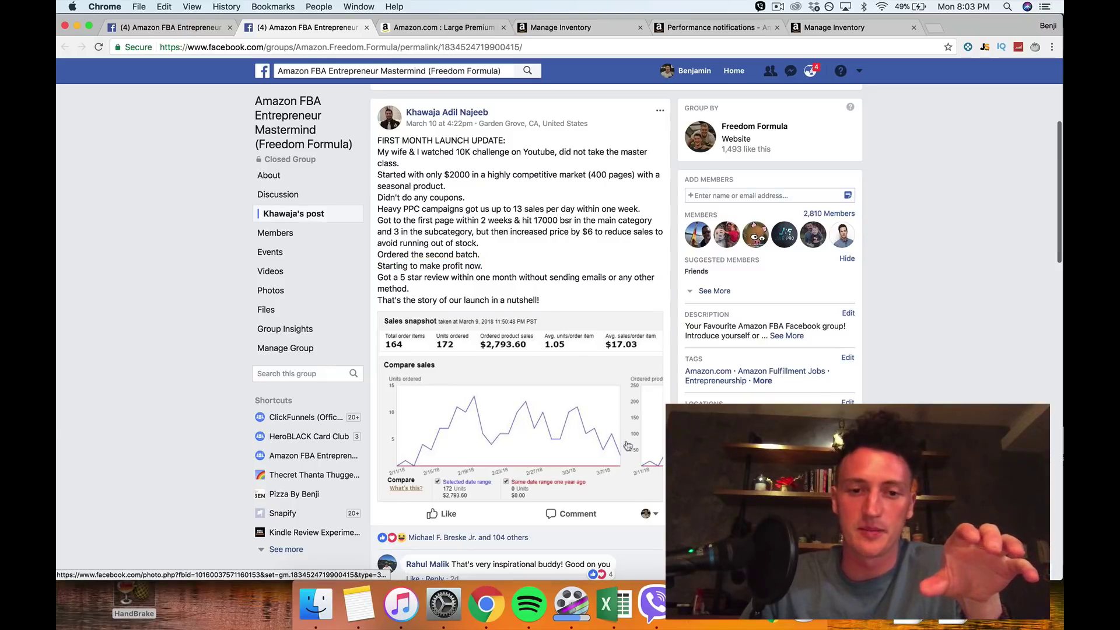
scroll(638, 246, down, 1)
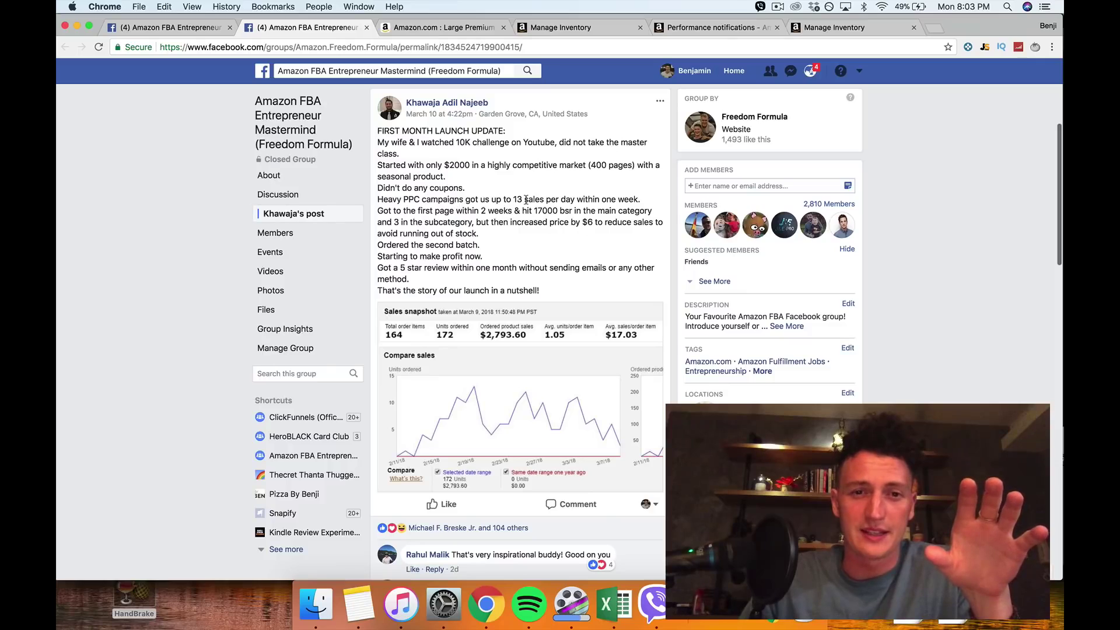
scroll(391, 197, down, 1)
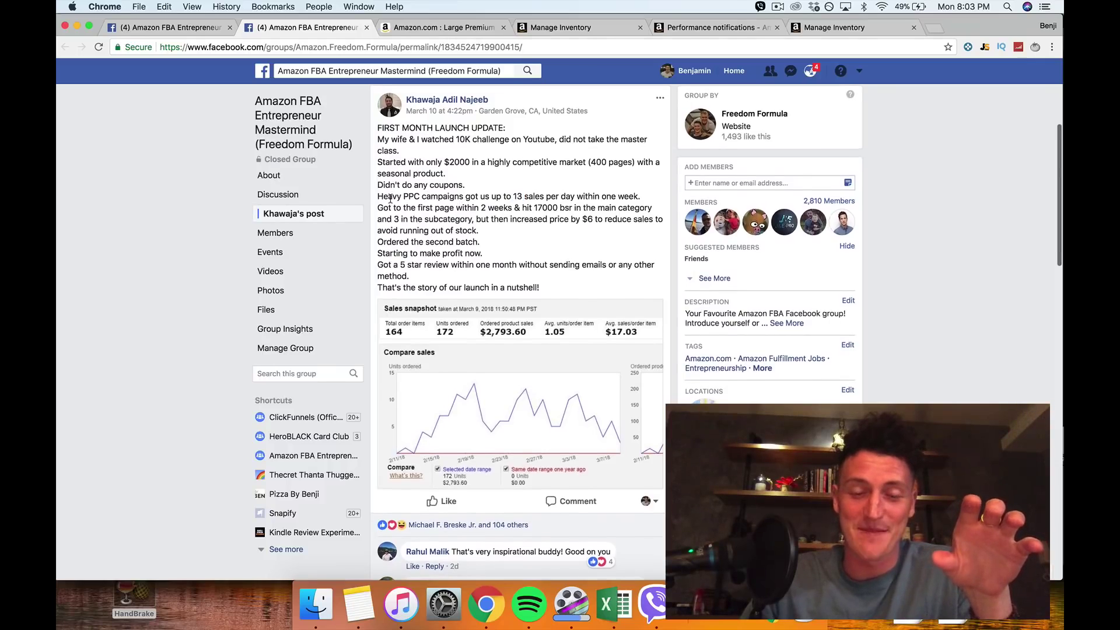
scroll(391, 197, down, 3)
scroll(584, 209, down, 1)
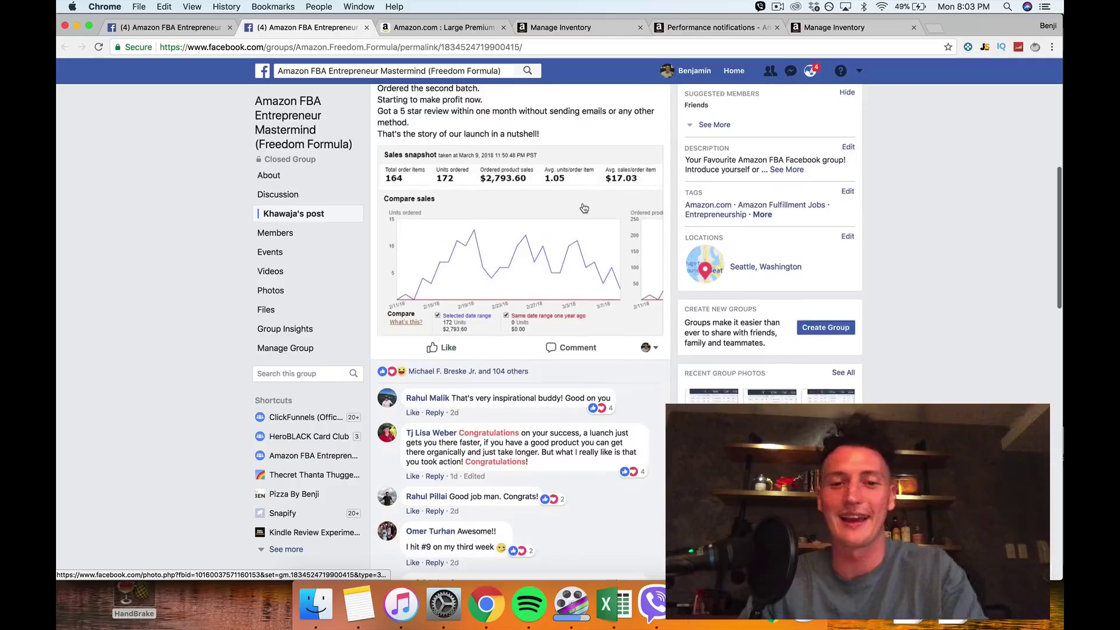
scroll(583, 209, down, 3)
scroll(583, 207, down, 1)
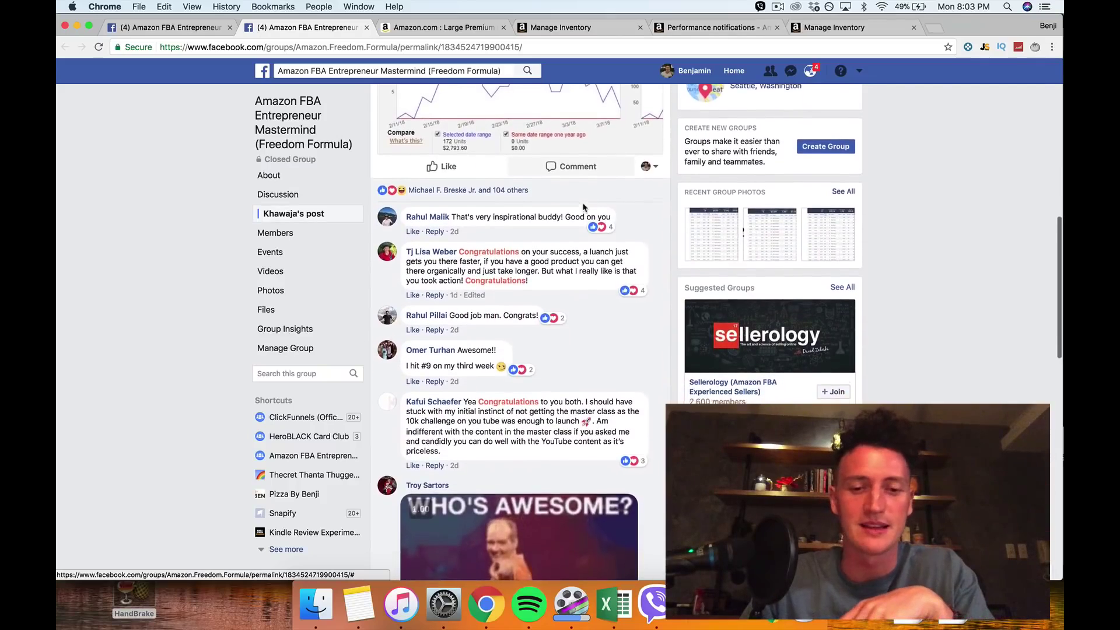
scroll(584, 207, down, 2)
scroll(583, 207, down, 1)
scroll(583, 207, down, 2)
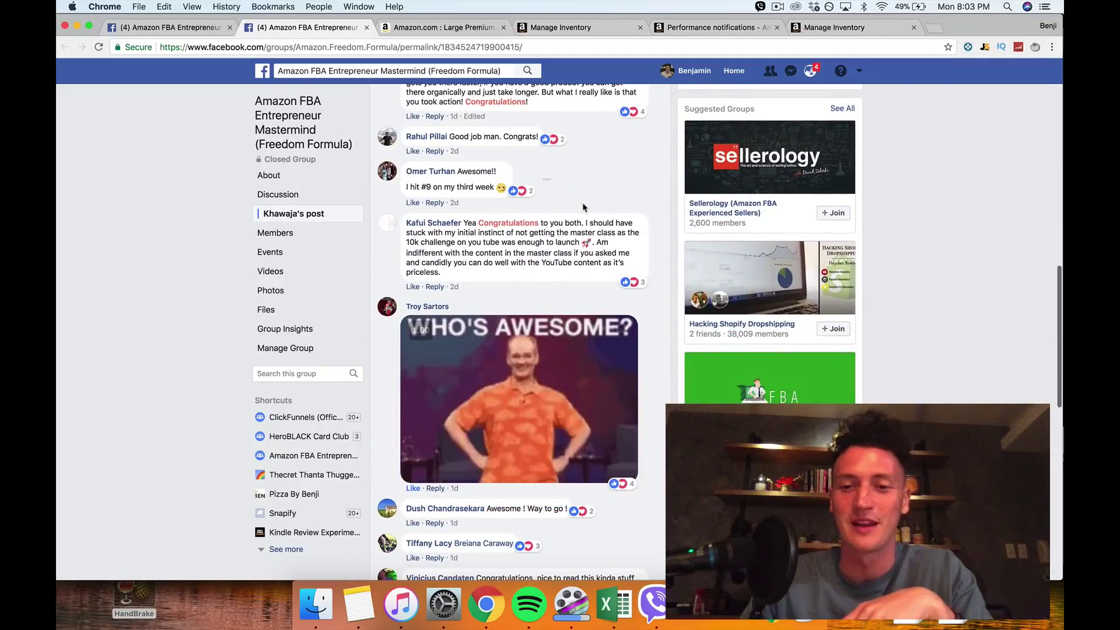
scroll(584, 207, down, 2)
scroll(584, 207, down, 2)
scroll(585, 338, down, 1)
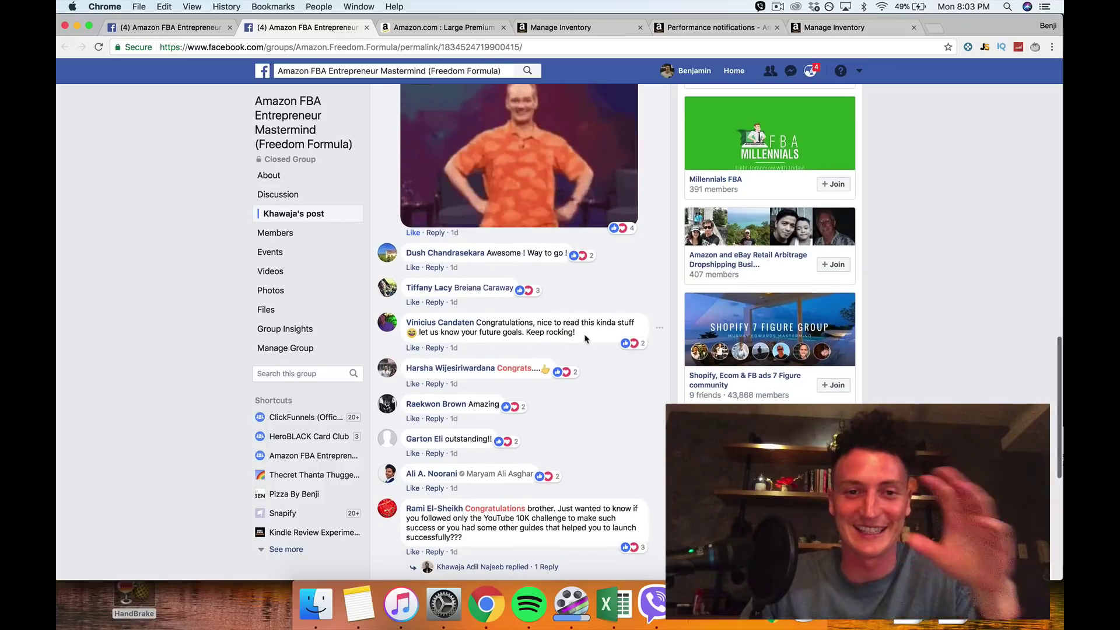
scroll(584, 339, down, 1)
scroll(584, 338, down, 2)
scroll(584, 339, down, 2)
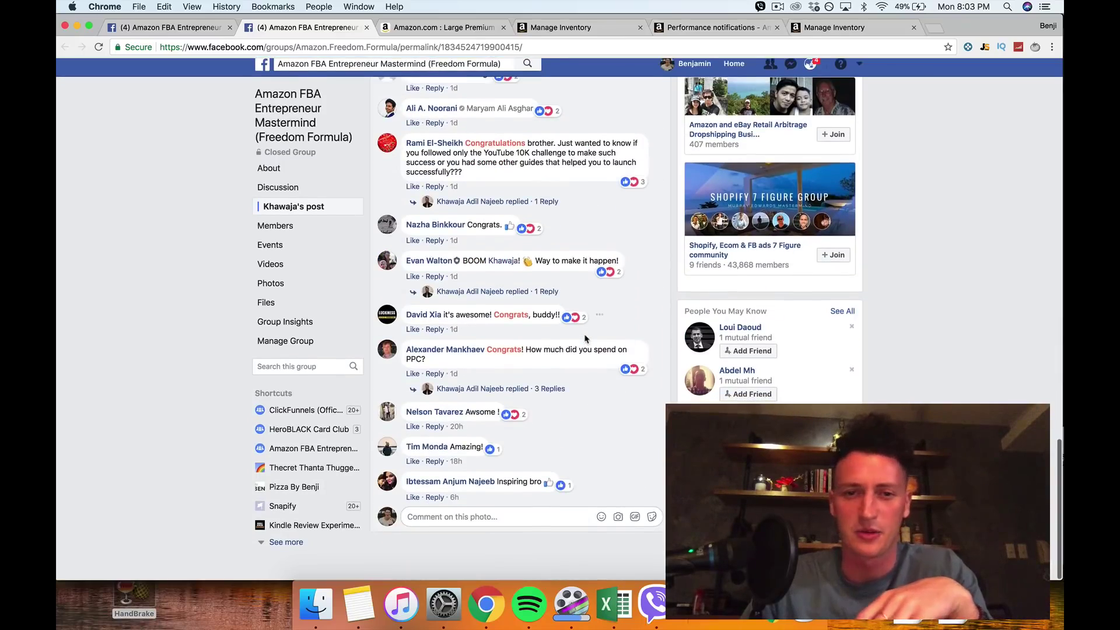
scroll(585, 339, up, 10)
scroll(586, 324, up, 10)
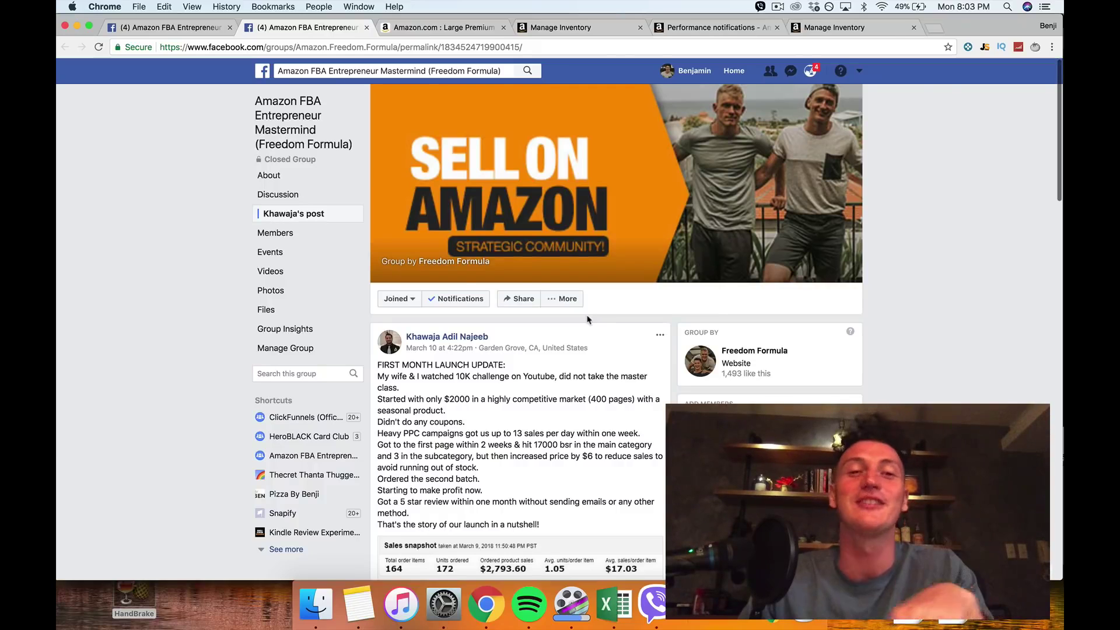
- Return to the Amazon FBA group's main feed to find the copyright and trademark question
click(277, 123)
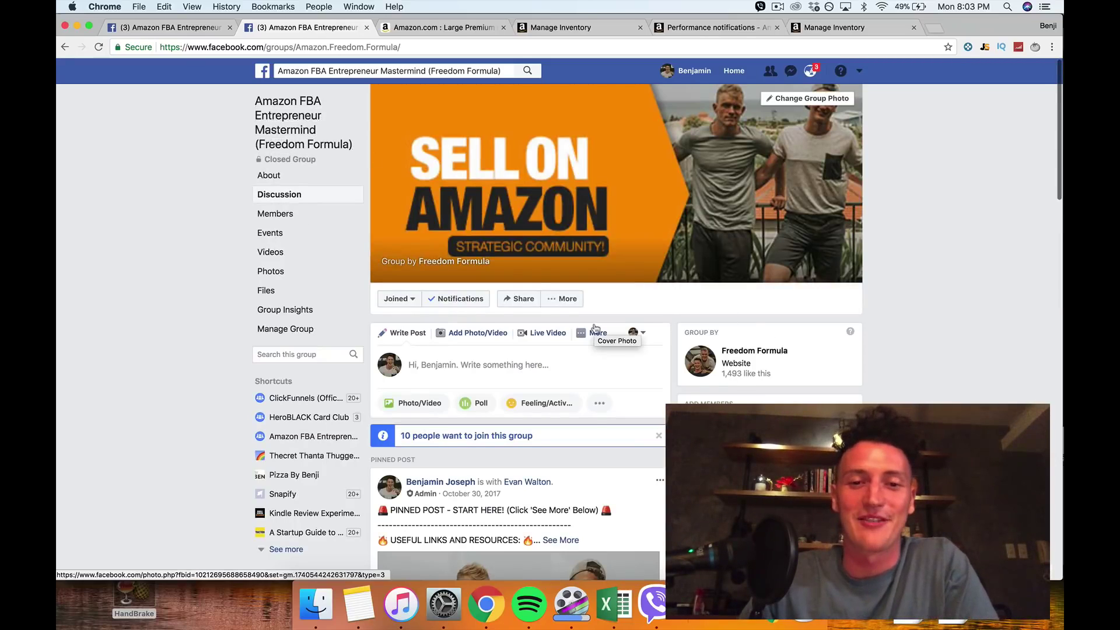
scroll(594, 327, down, 5)
scroll(594, 327, down, 2)
scroll(595, 328, down, 8)
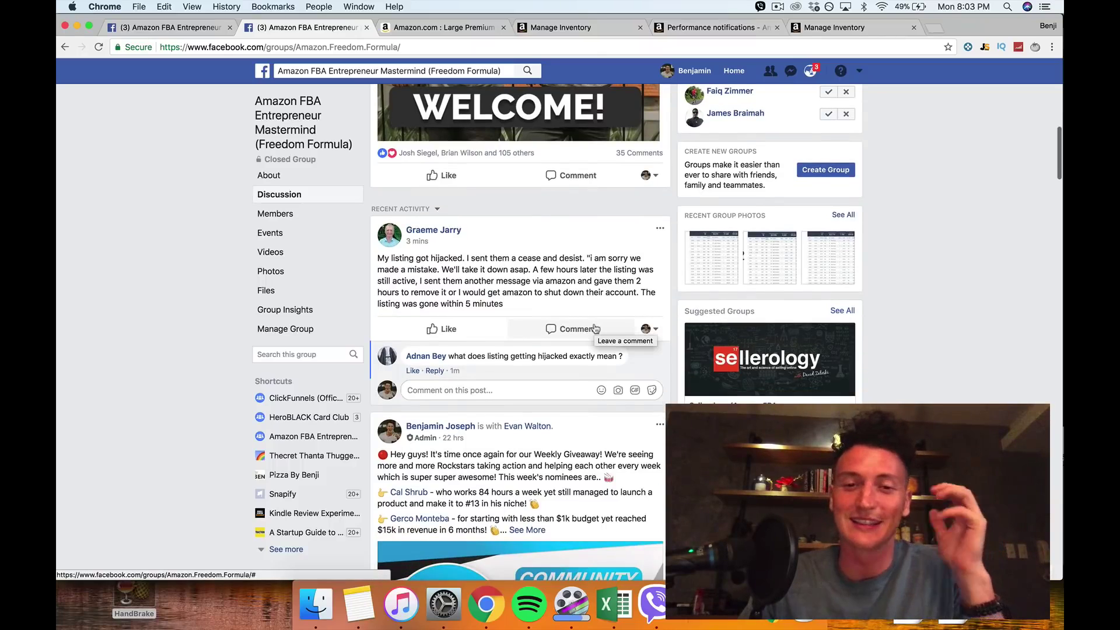
scroll(594, 327, down, 1)
scroll(594, 327, down, 3)
scroll(594, 333, down, 10)
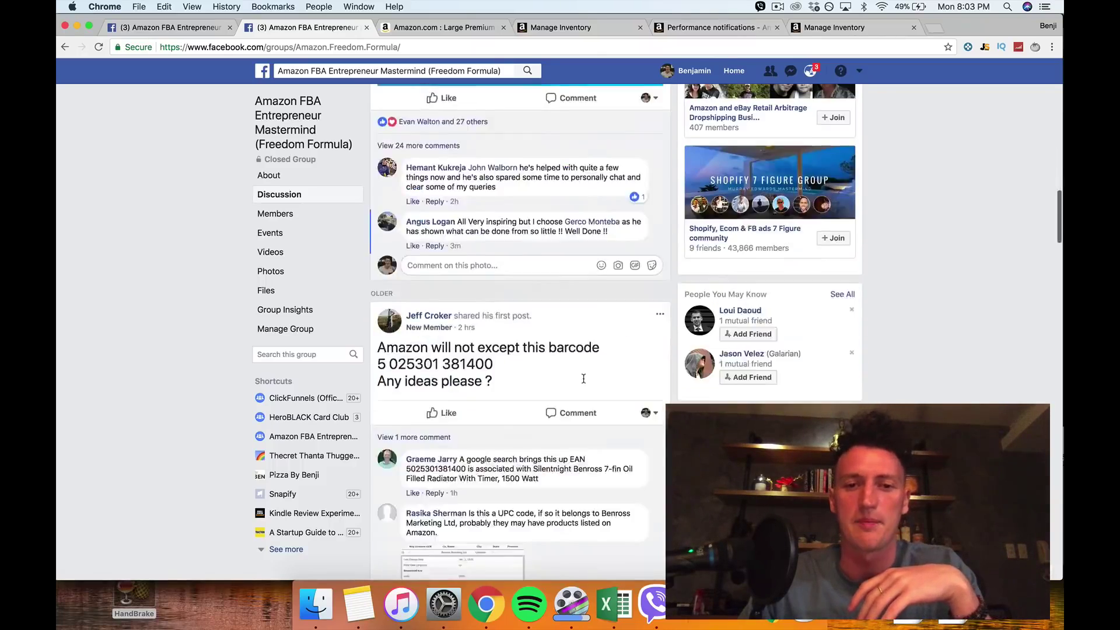
scroll(588, 350, down, 8)
scroll(583, 379, down, 5)
scroll(583, 379, down, 10)
scroll(583, 379, down, 10)
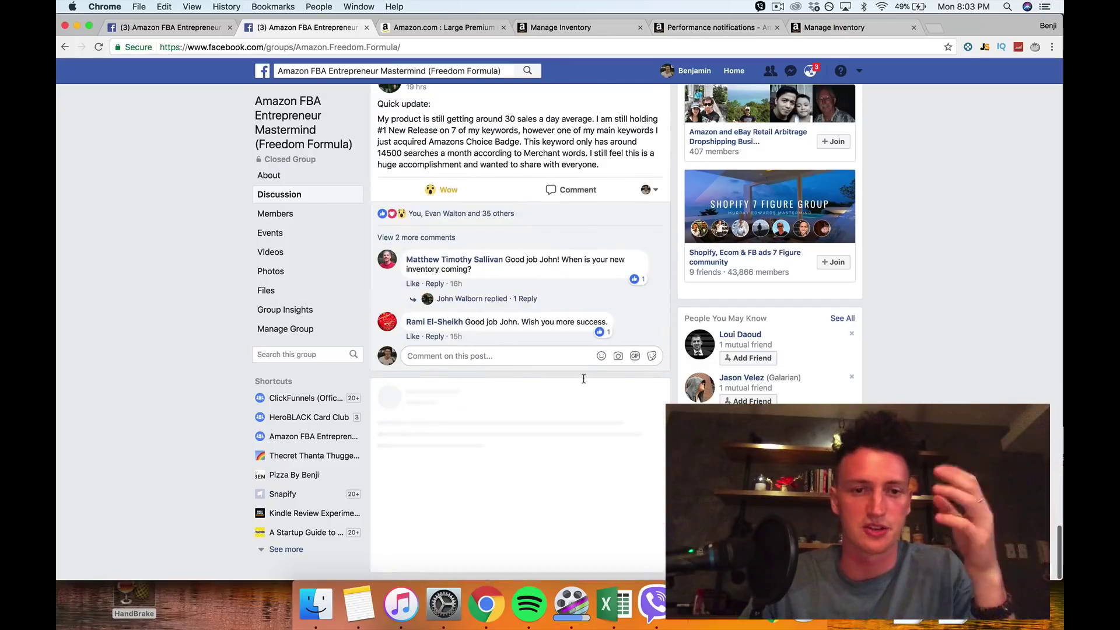
scroll(584, 379, down, 5)
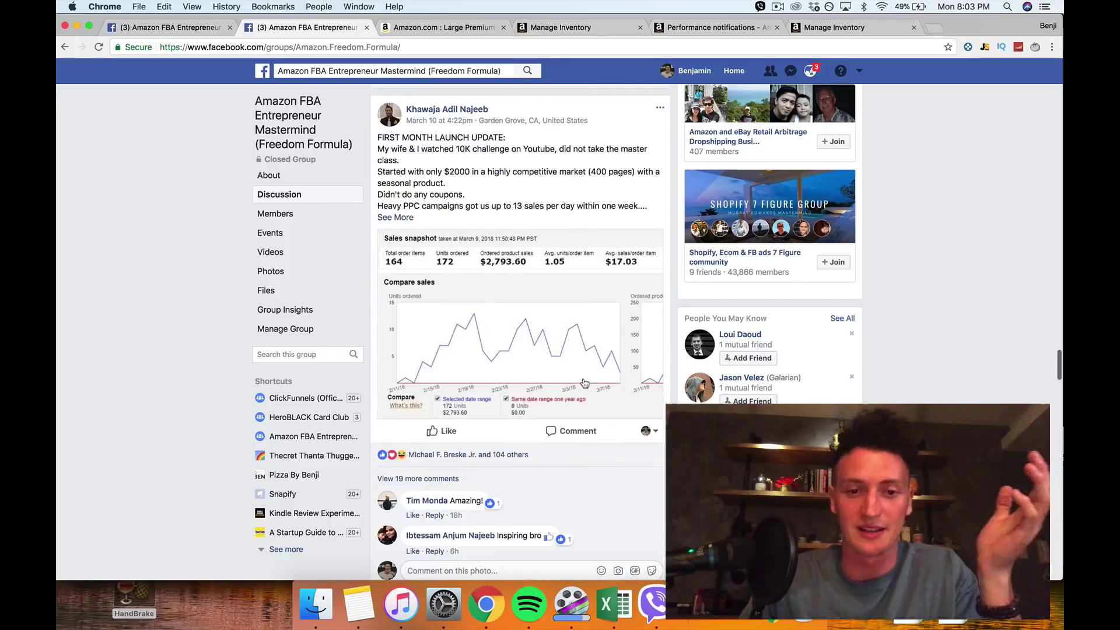
scroll(583, 379, down, 5)
scroll(583, 383, down, 10)
scroll(584, 383, down, 10)
scroll(584, 383, down, 1)
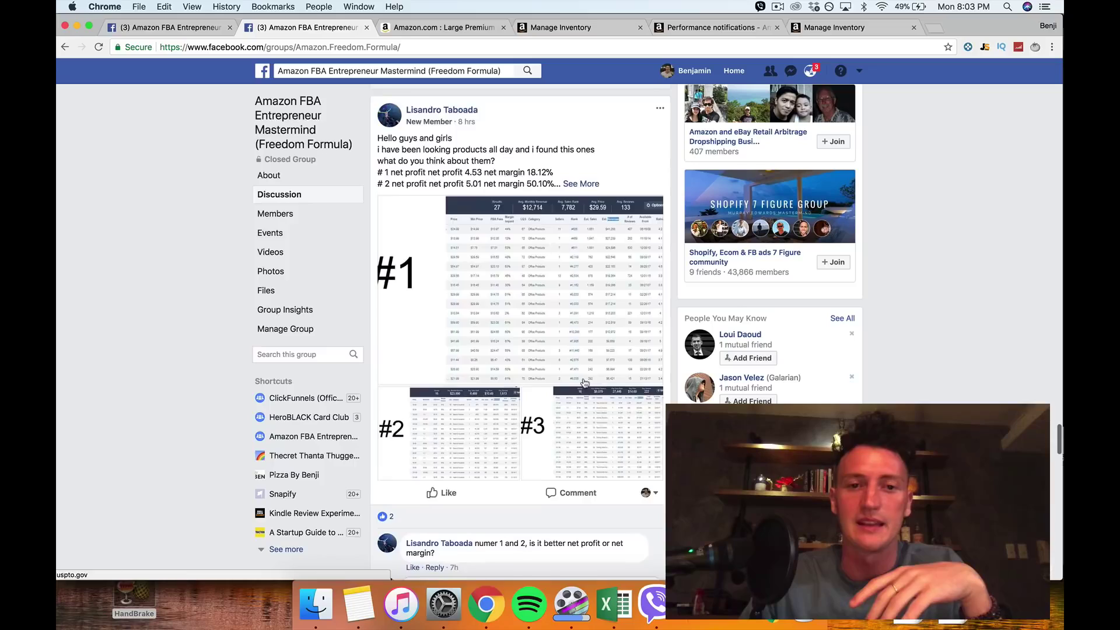
scroll(584, 383, down, 10)
scroll(585, 384, down, 5)
scroll(584, 383, up, 5)
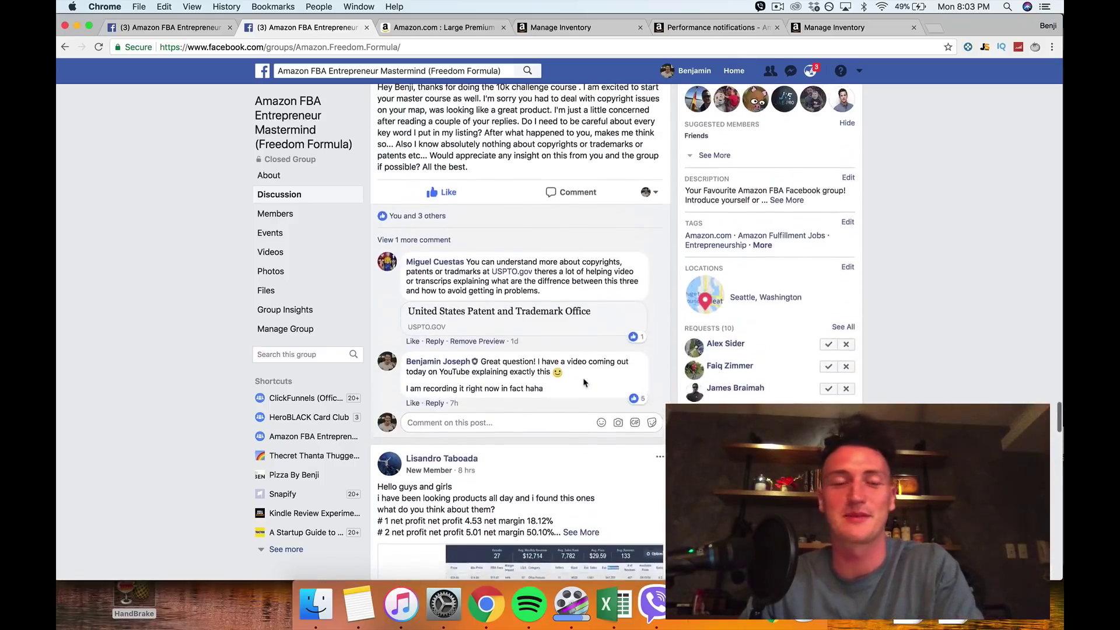
scroll(584, 383, up, 5)
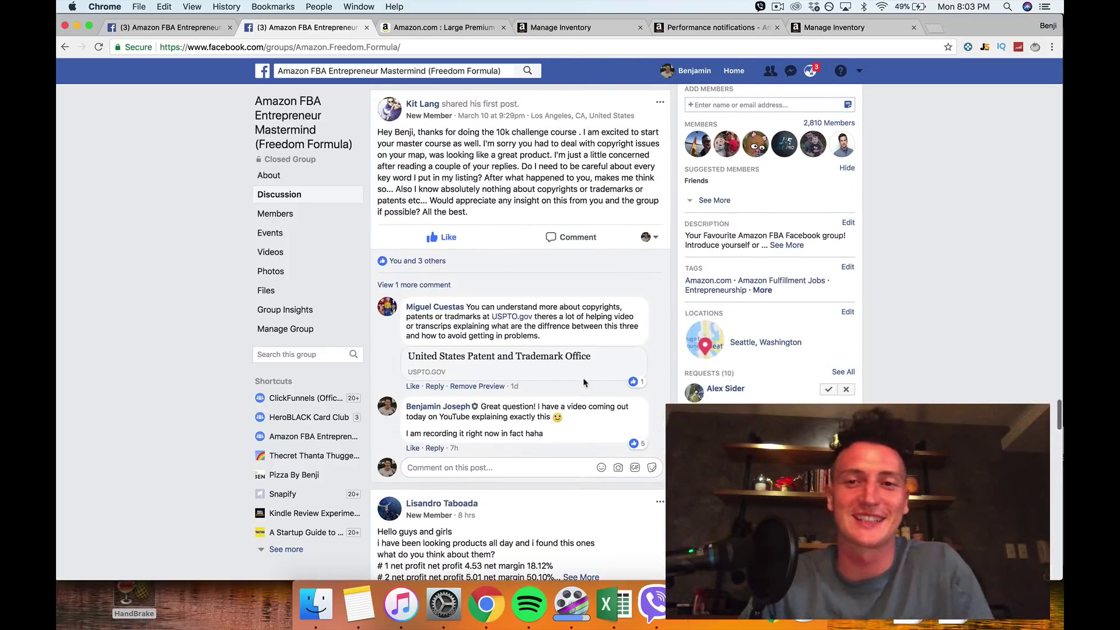
- Close both Facebook group tabs and return to the Amazon scratch-off map listing
click(368, 28)
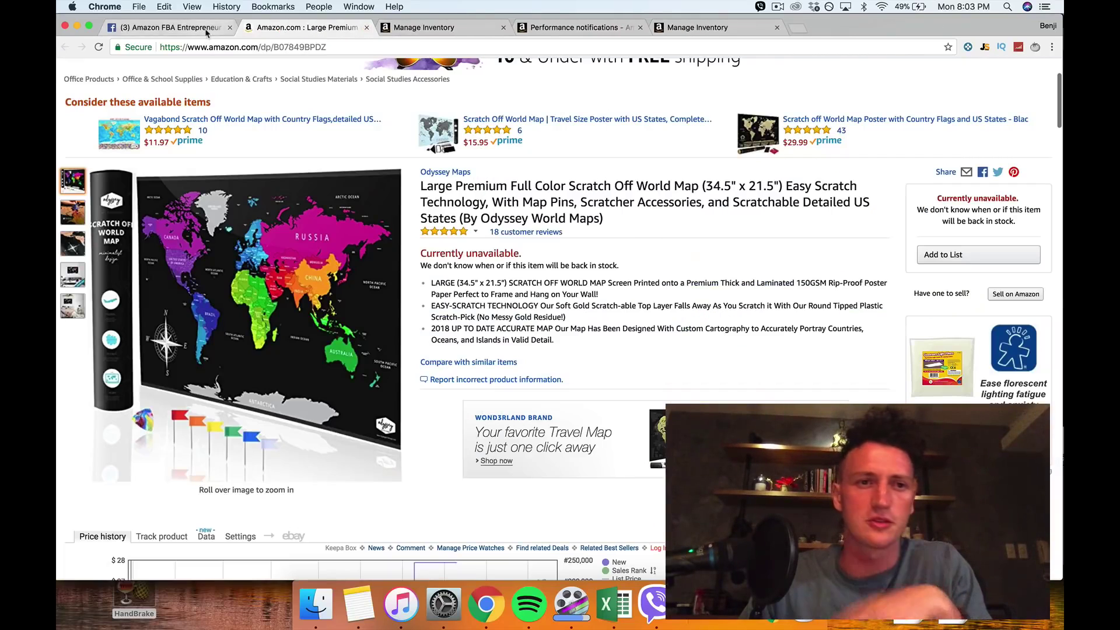
click(210, 27)
click(228, 27)
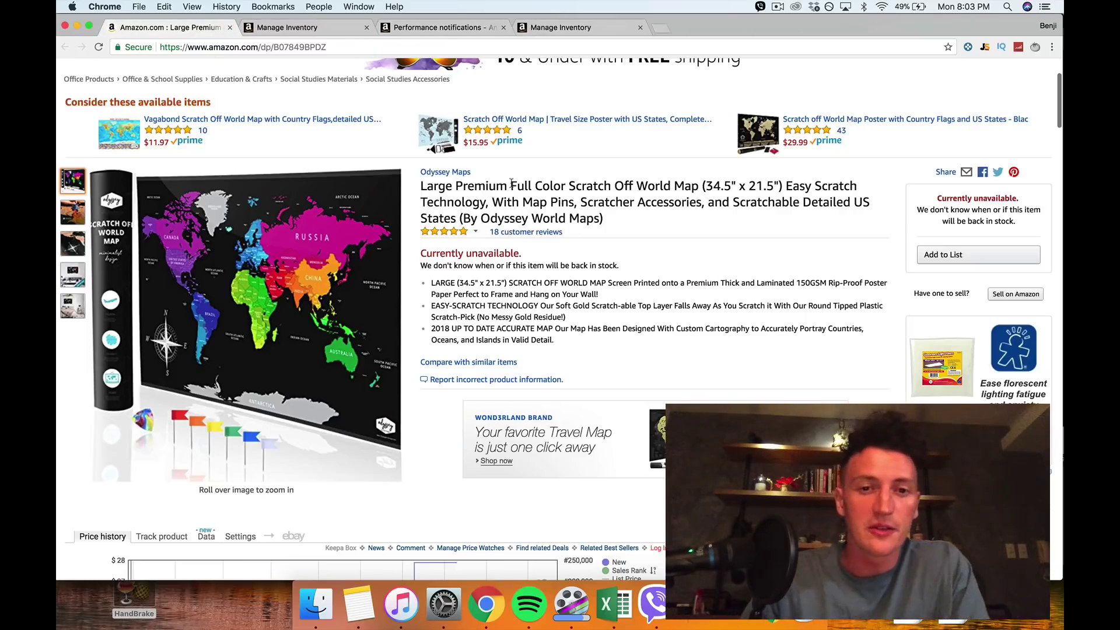
scroll(261, 267, down, 5)
scroll(261, 268, up, 10)
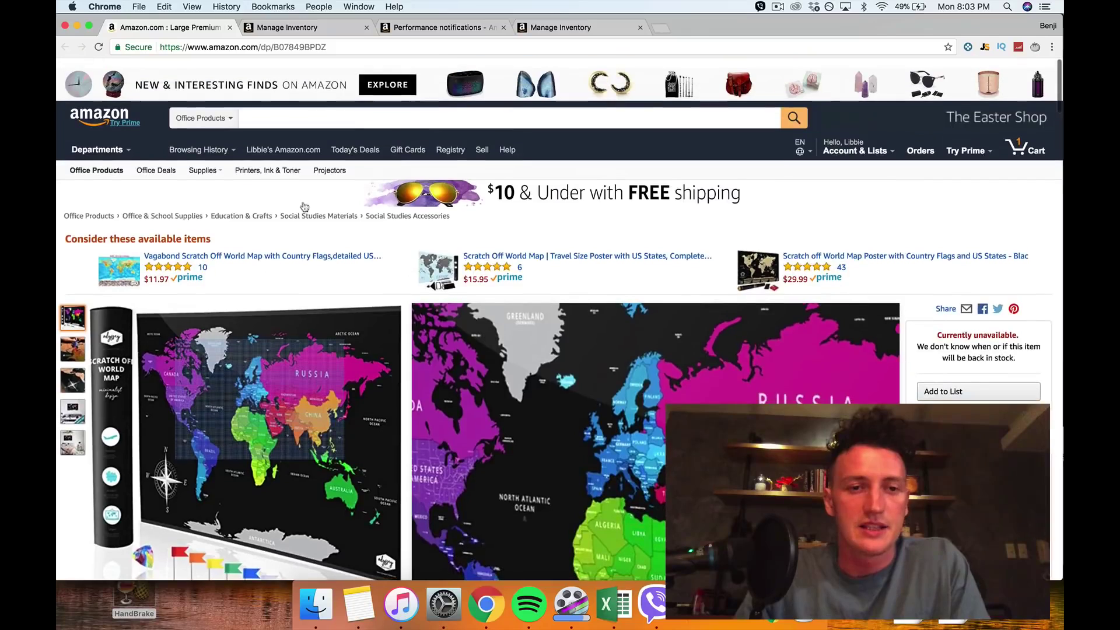
scroll(306, 394, down, 2)
scroll(363, 529, down, 5)
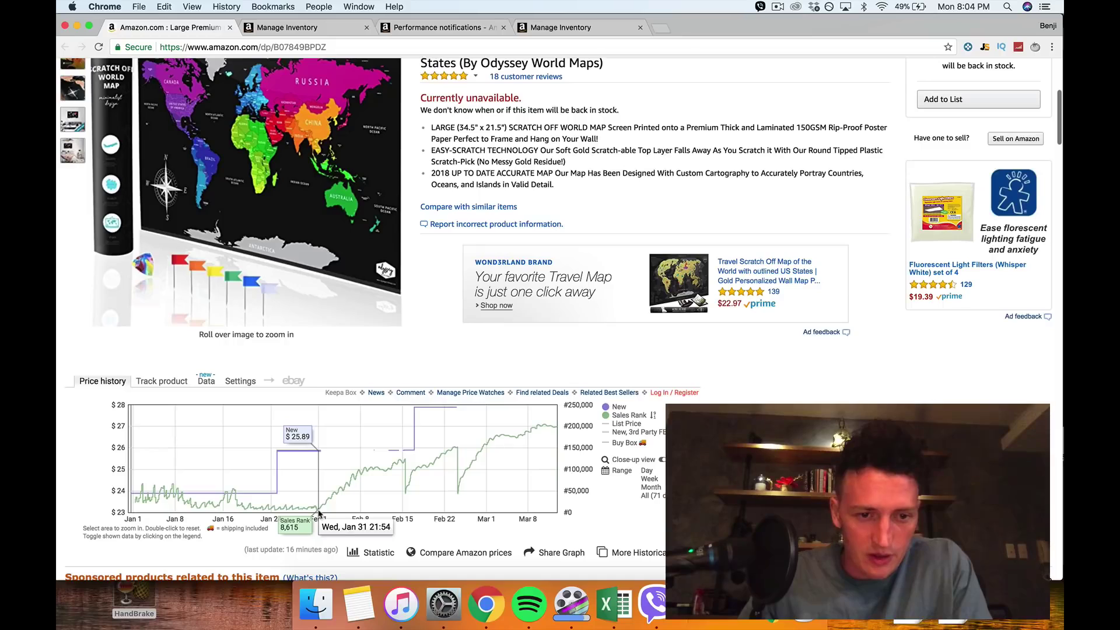
- Show Performance notifications and highlight the Intellectual Property Rights Infringement warning
click(461, 30)
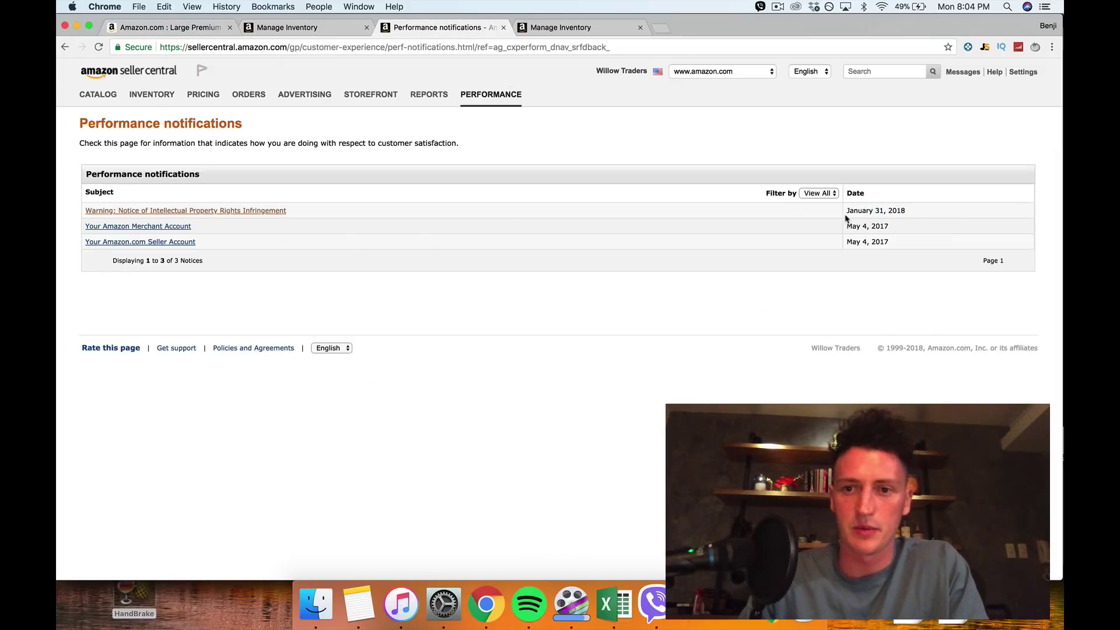
click(275, 246)
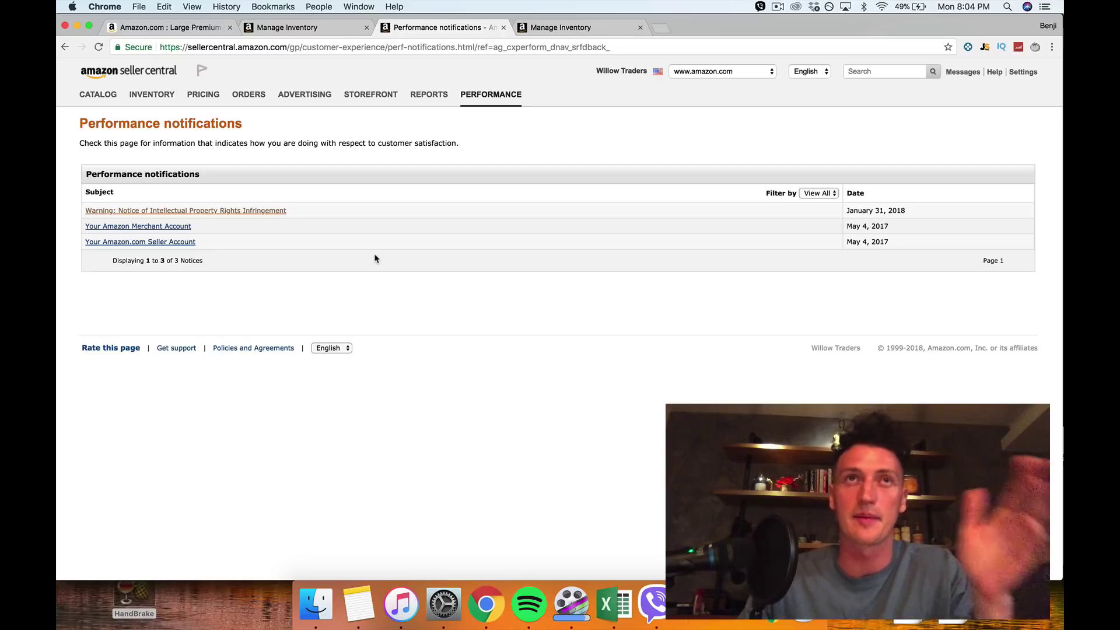
drag(319, 214, 83, 214)
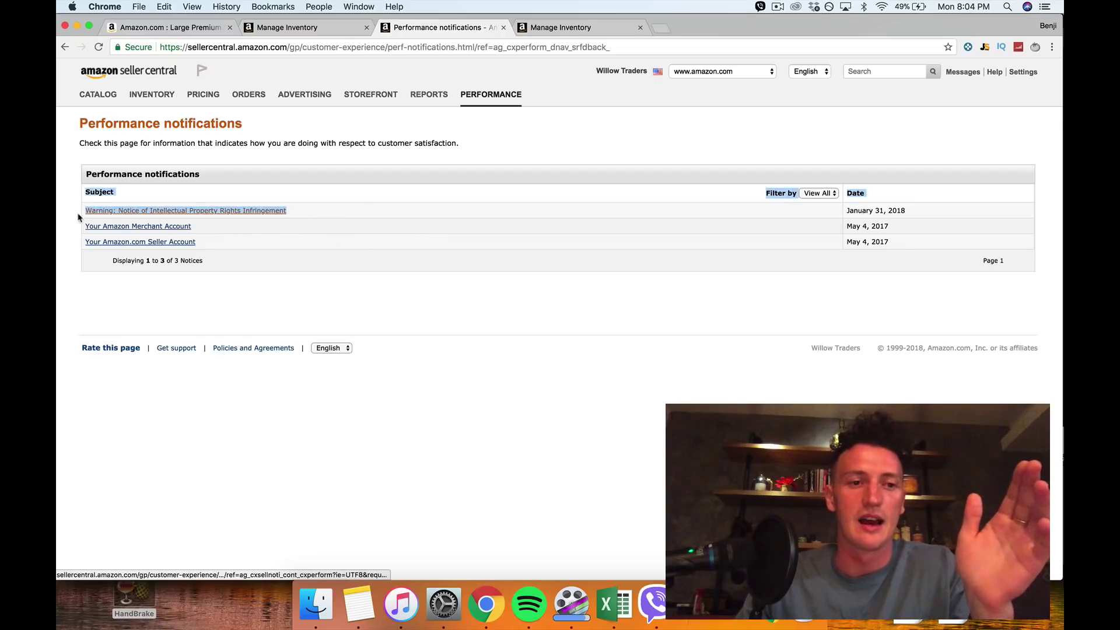
click(366, 208)
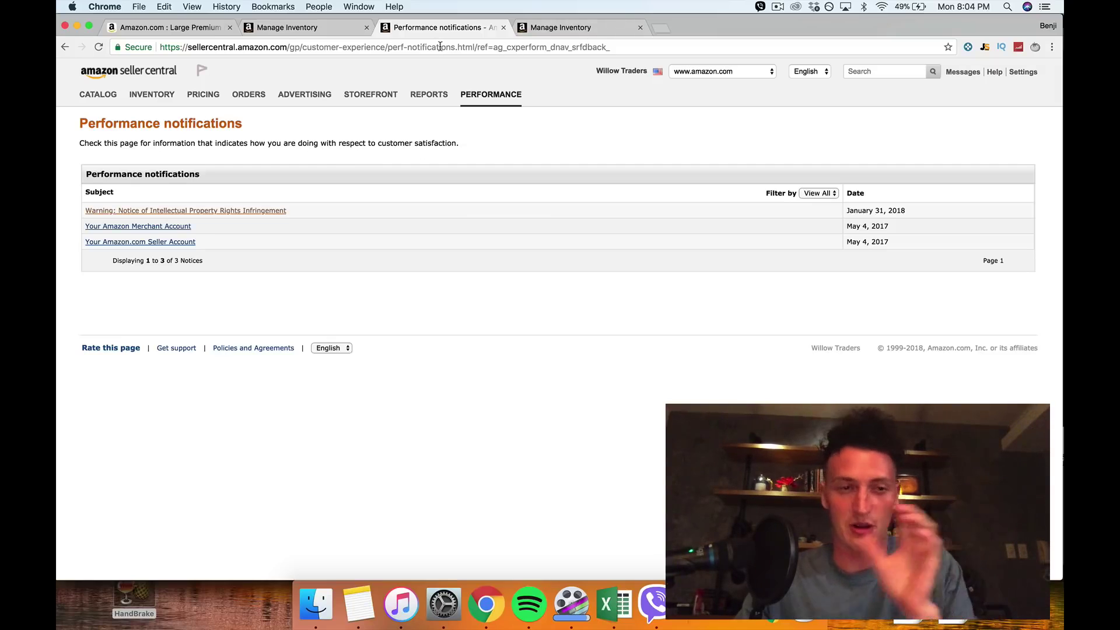
mouse_move(491, 95)
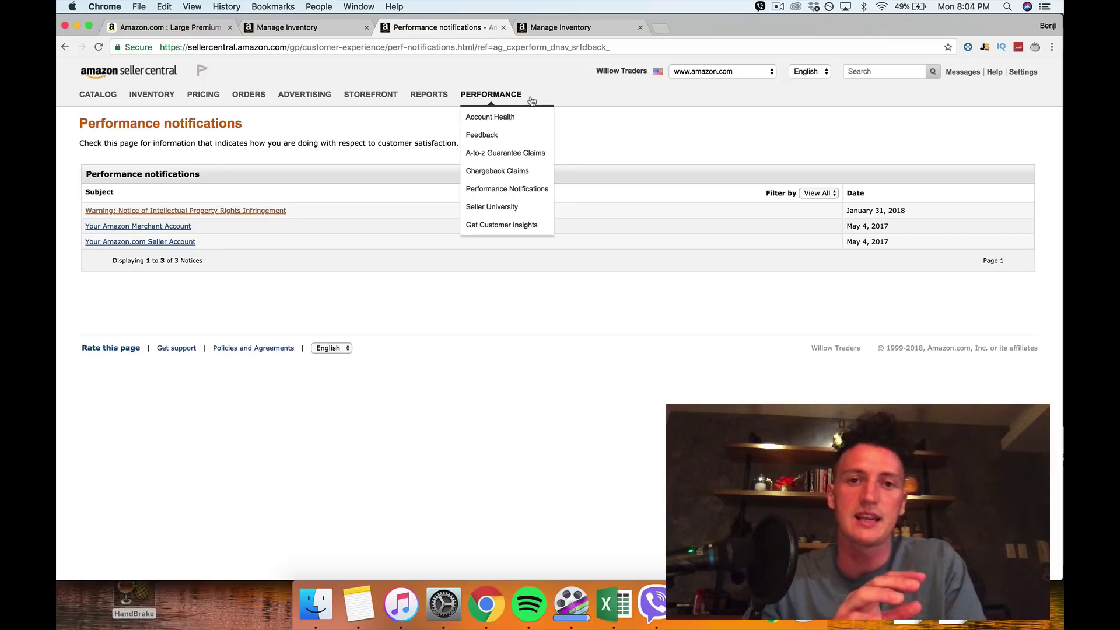
click(312, 27)
click(189, 31)
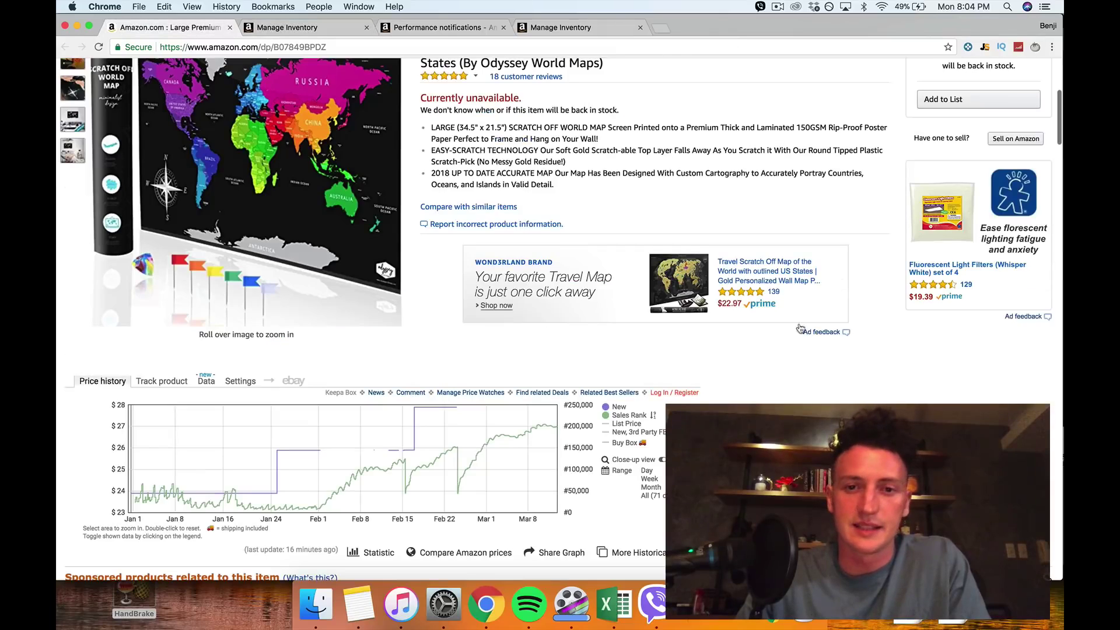
scroll(490, 377, up, 5)
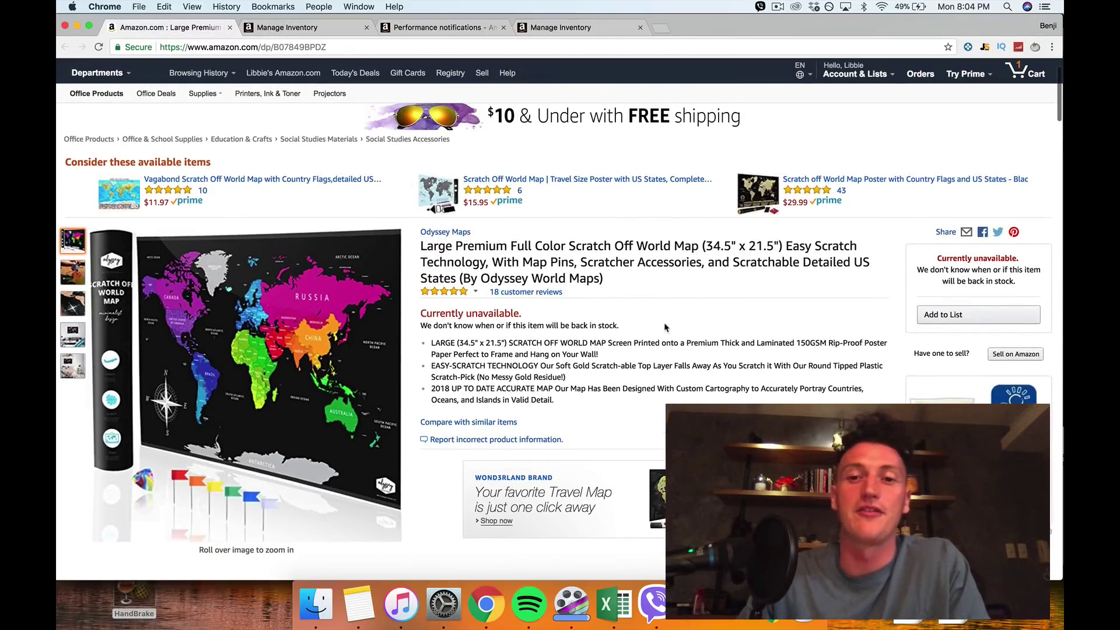
drag(570, 369, 569, 377)
scroll(490, 381, down, 10)
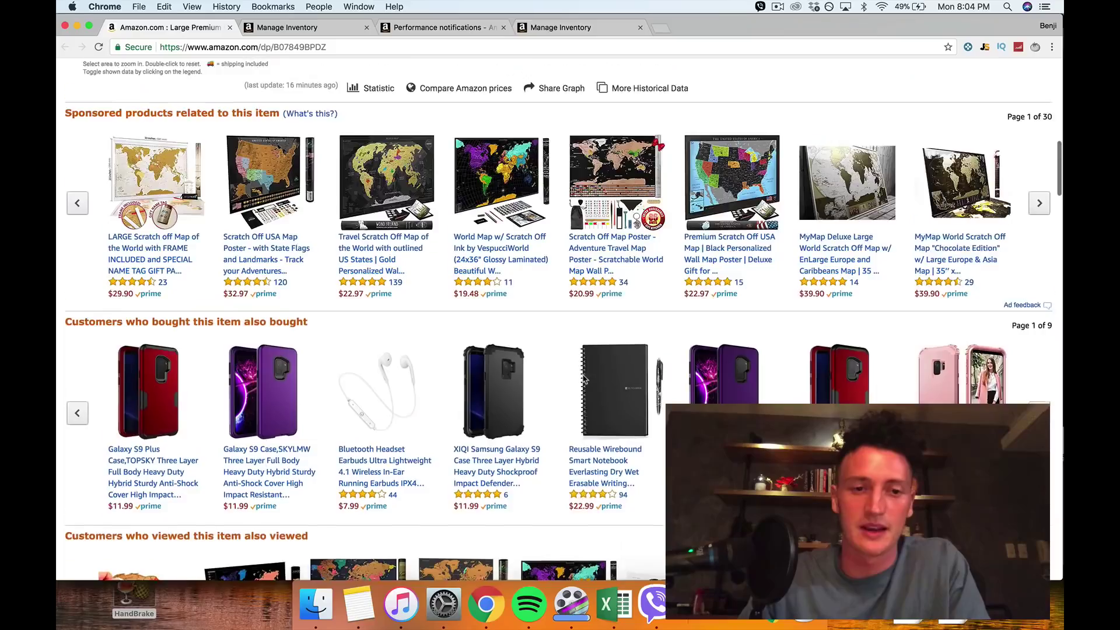
scroll(481, 383, down, 4)
scroll(474, 385, down, 3)
scroll(473, 386, down, 1)
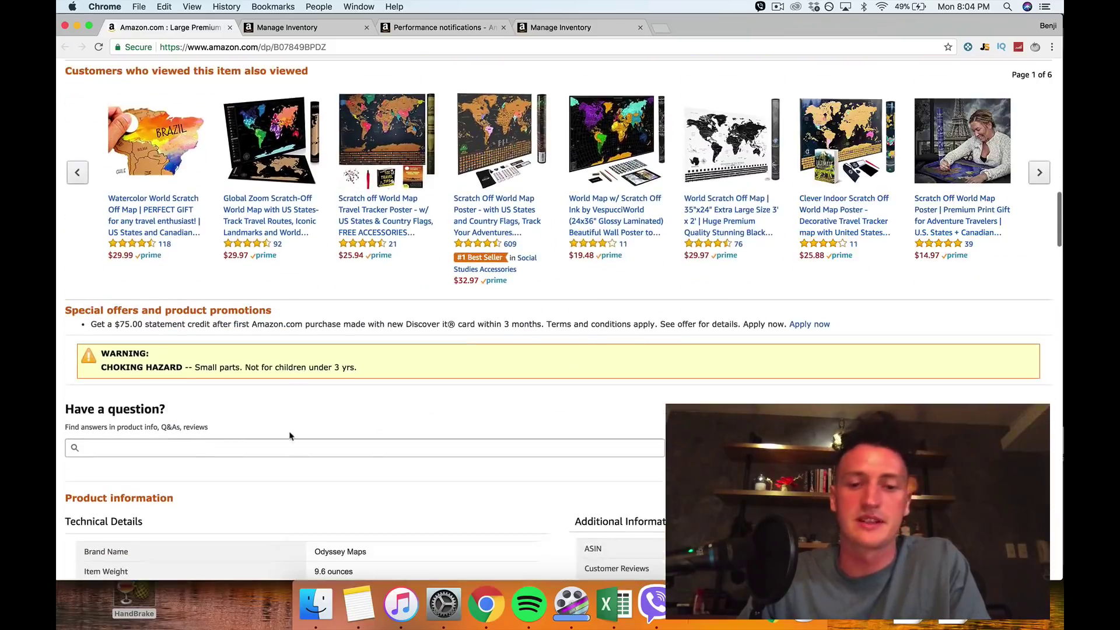
scroll(289, 435, down, 5)
scroll(438, 403, up, 10)
scroll(593, 364, up, 15)
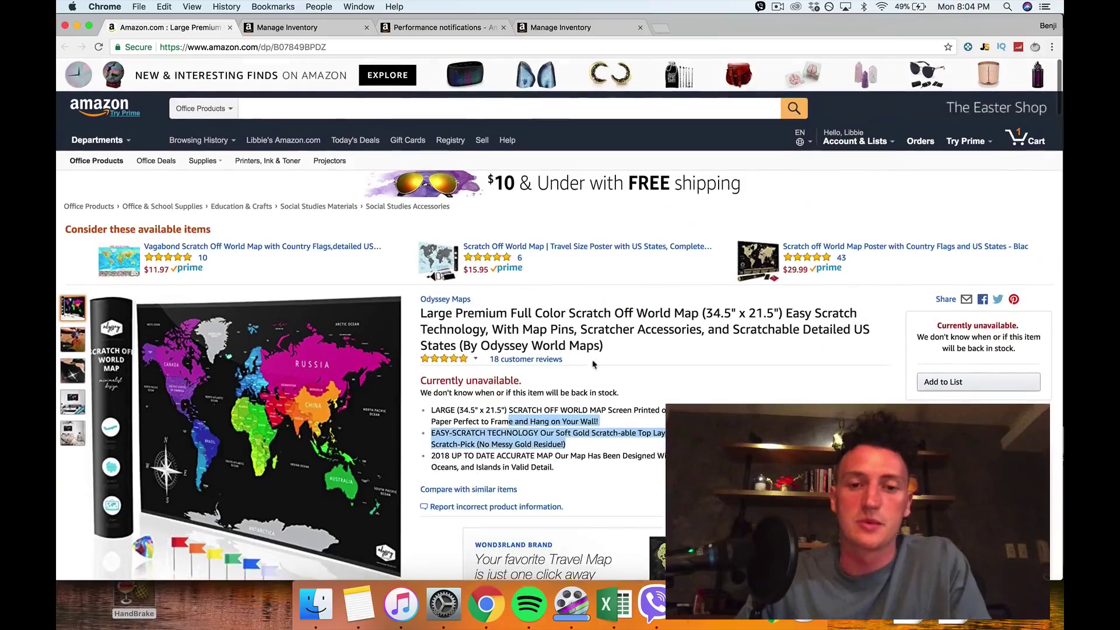
click(645, 429)
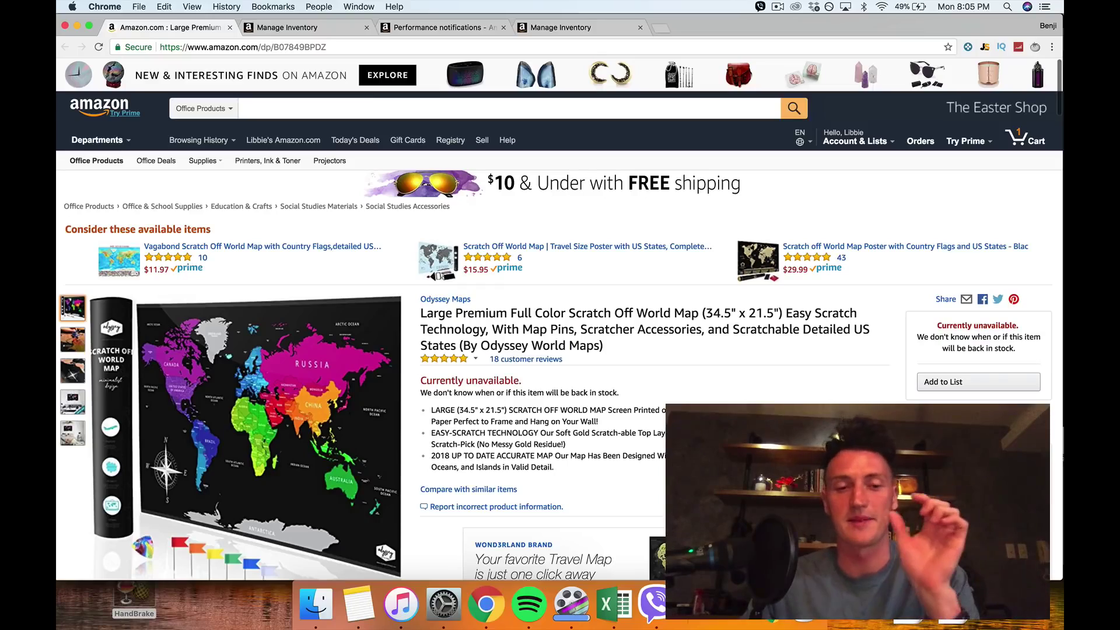
mouse_move(272, 389)
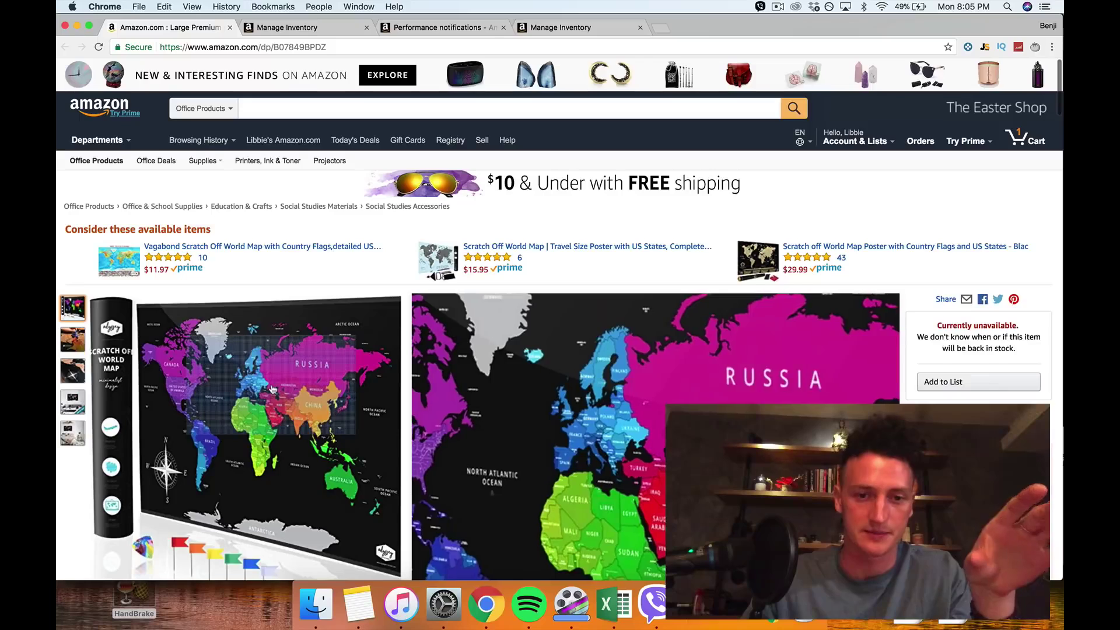
scroll(220, 394, down, 1)
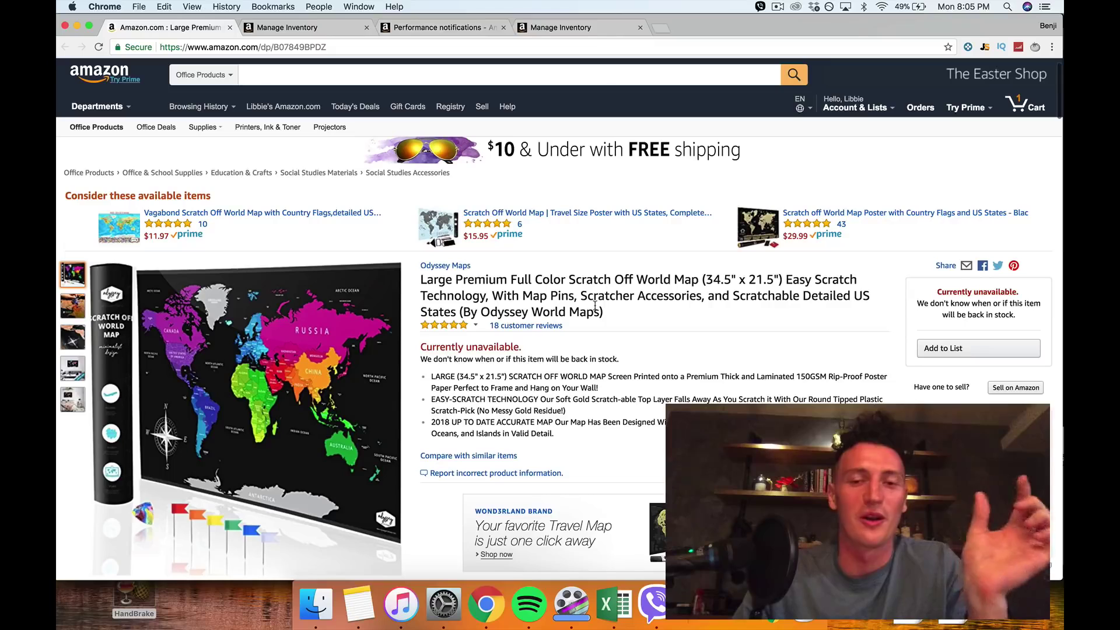
triple_click(493, 311)
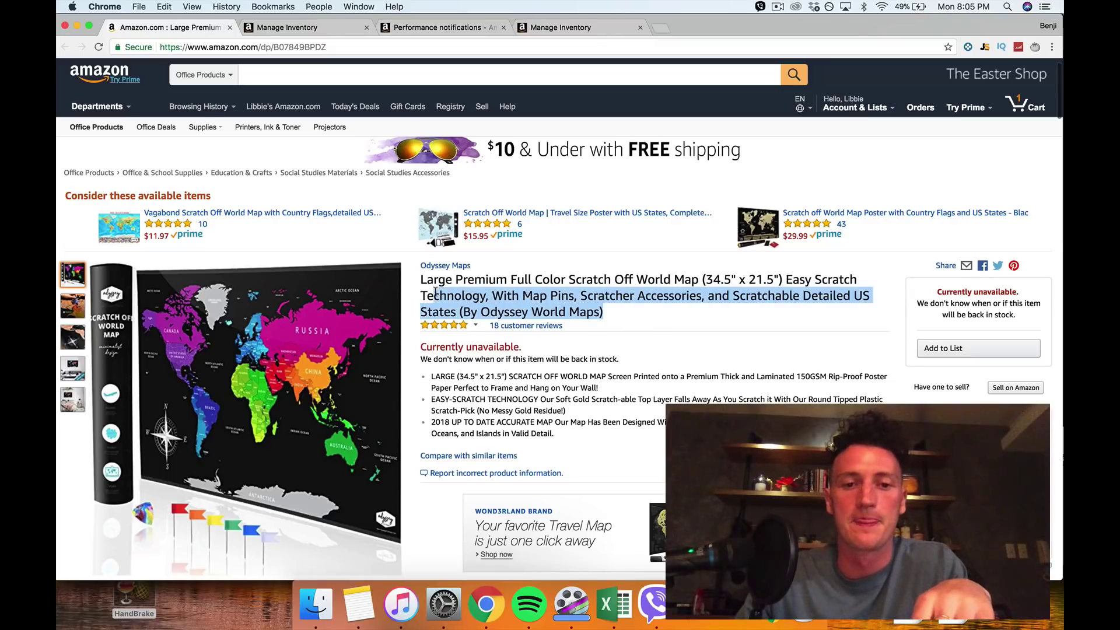
click(600, 341)
scroll(600, 341, down, 1)
scroll(480, 366, down, 5)
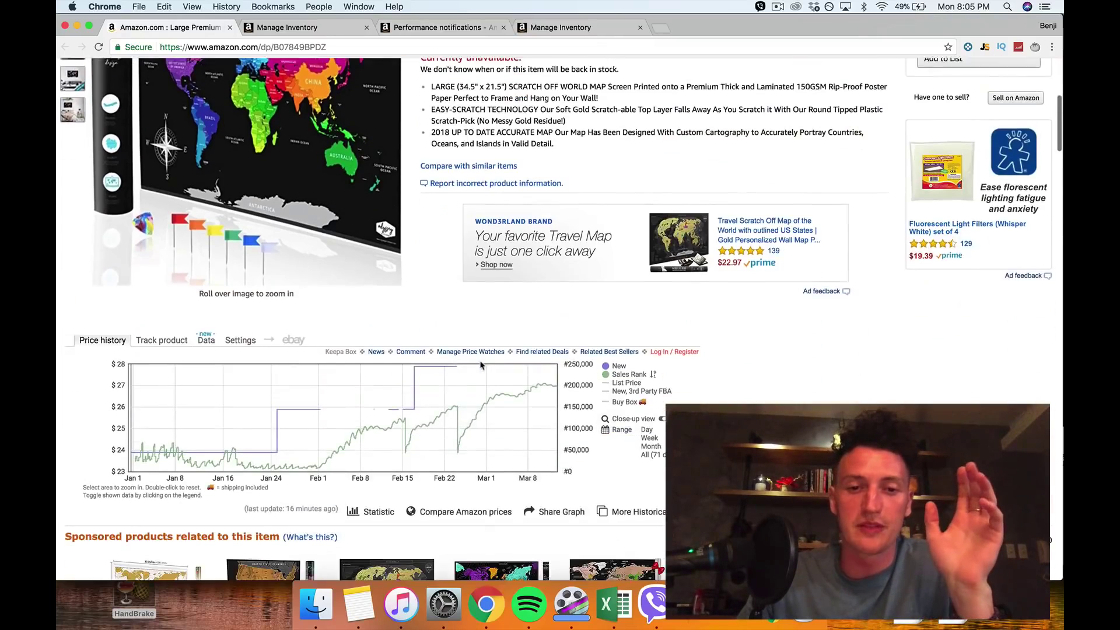
scroll(481, 366, down, 2)
scroll(480, 367, down, 10)
scroll(481, 365, up, 2)
scroll(481, 366, up, 15)
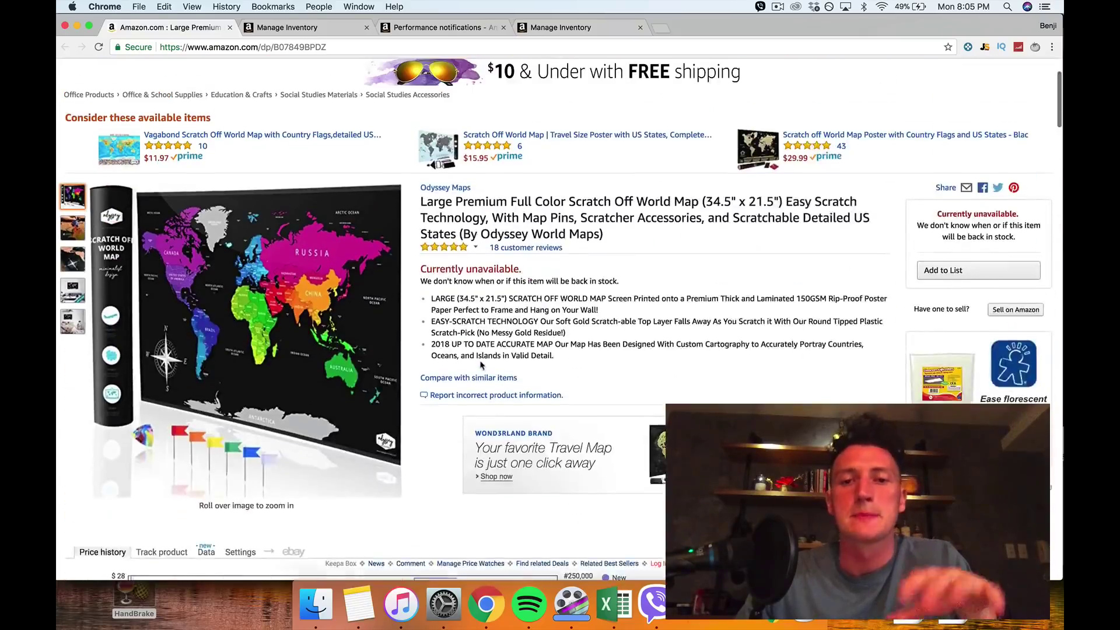
scroll(480, 365, up, 2)
click(400, 27)
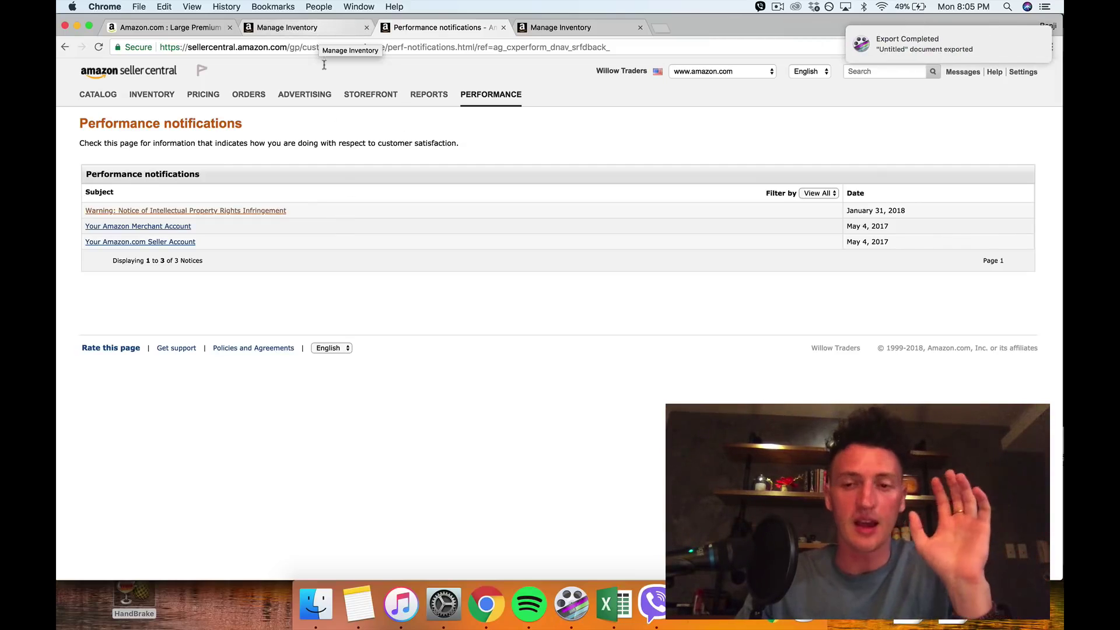
- Check the Inactive (Blocked) map listing in Manage Inventory, then start a blank tab
click(293, 28)
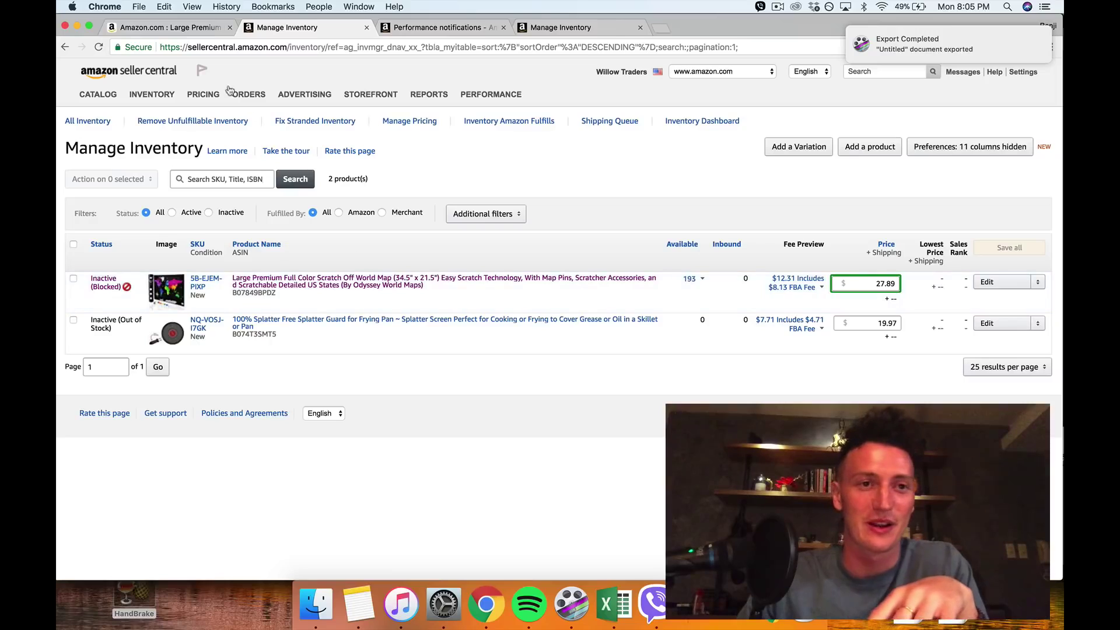
click(412, 33)
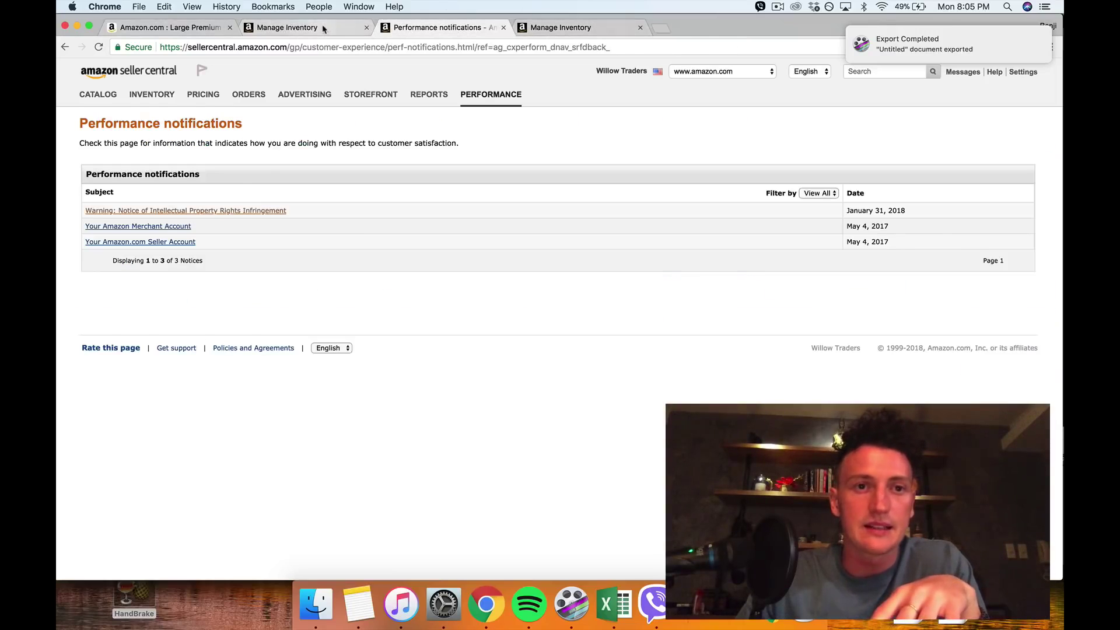
click(316, 31)
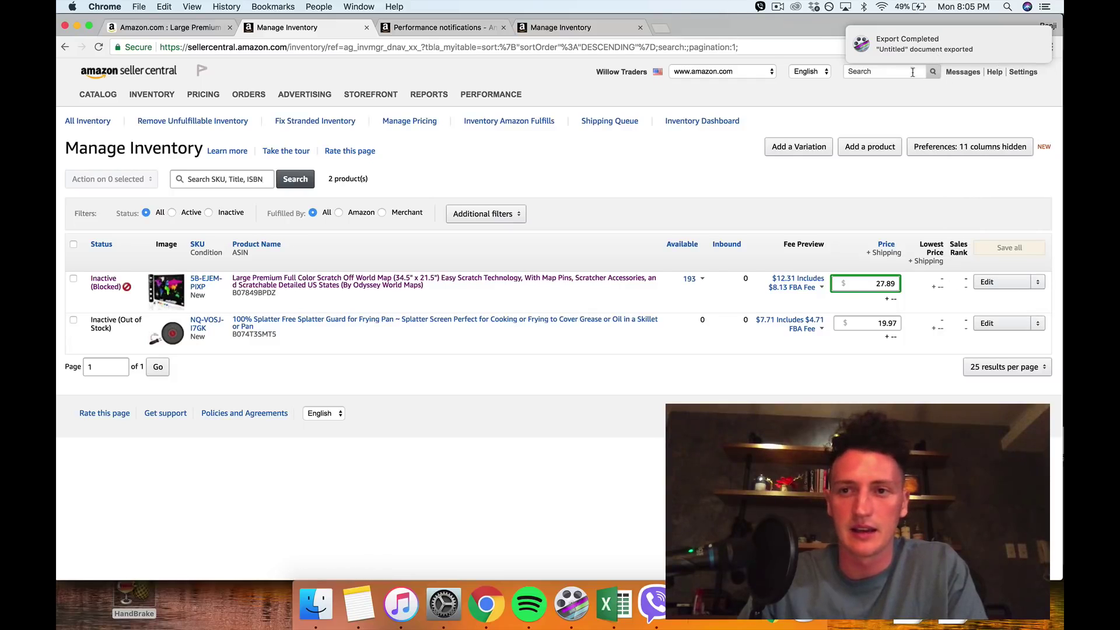
click(661, 29)
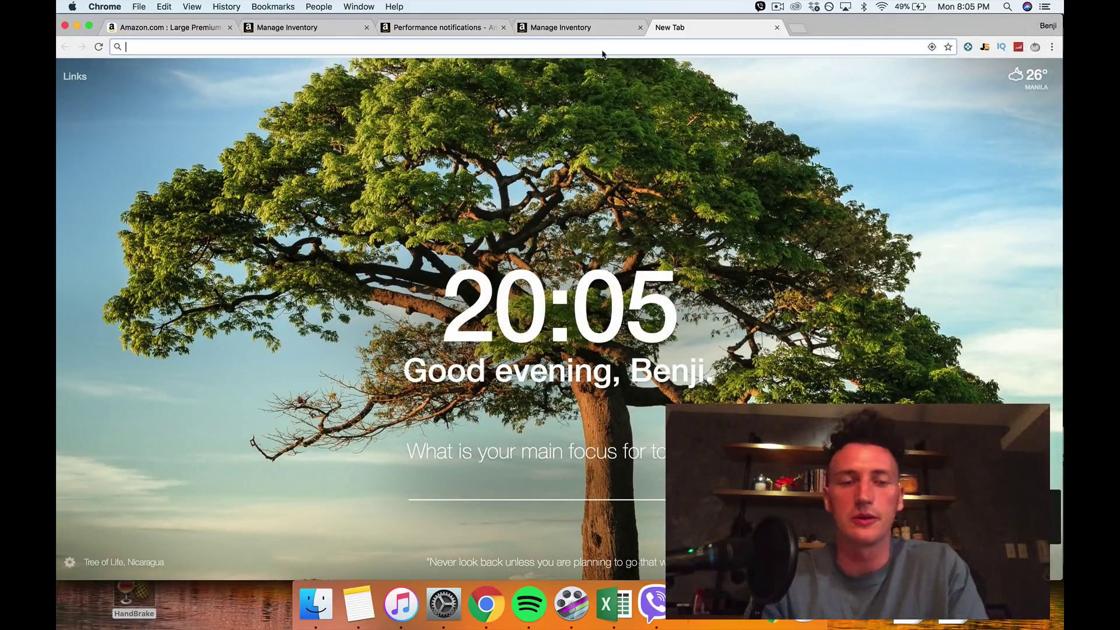
text(trad)
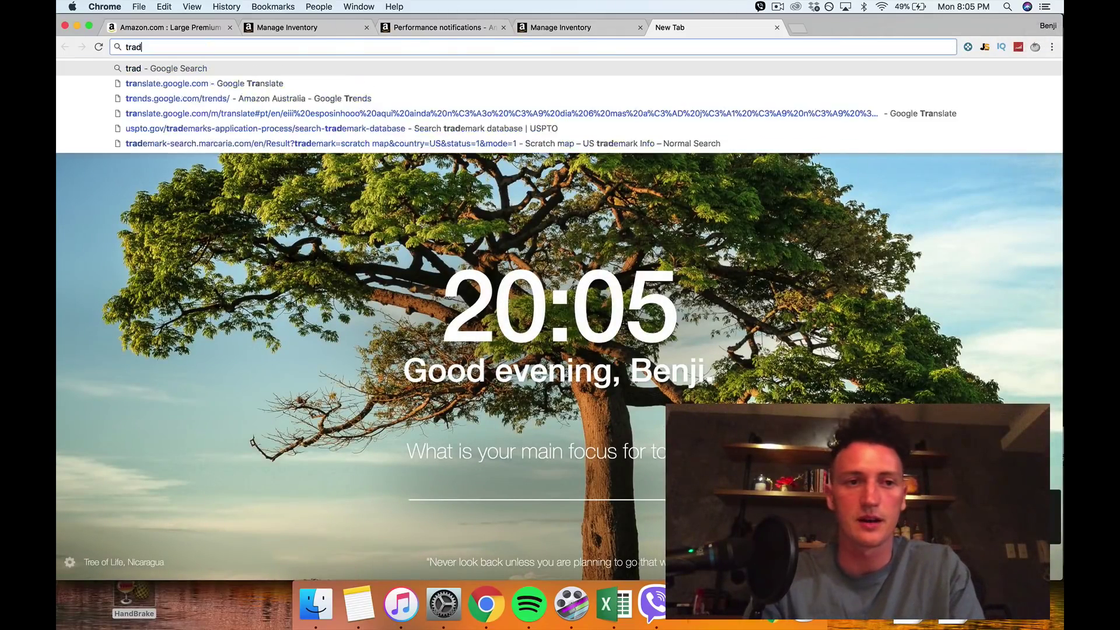
- Search Google for 'trademark search' using the suggested query
key(Down)
key(Down)
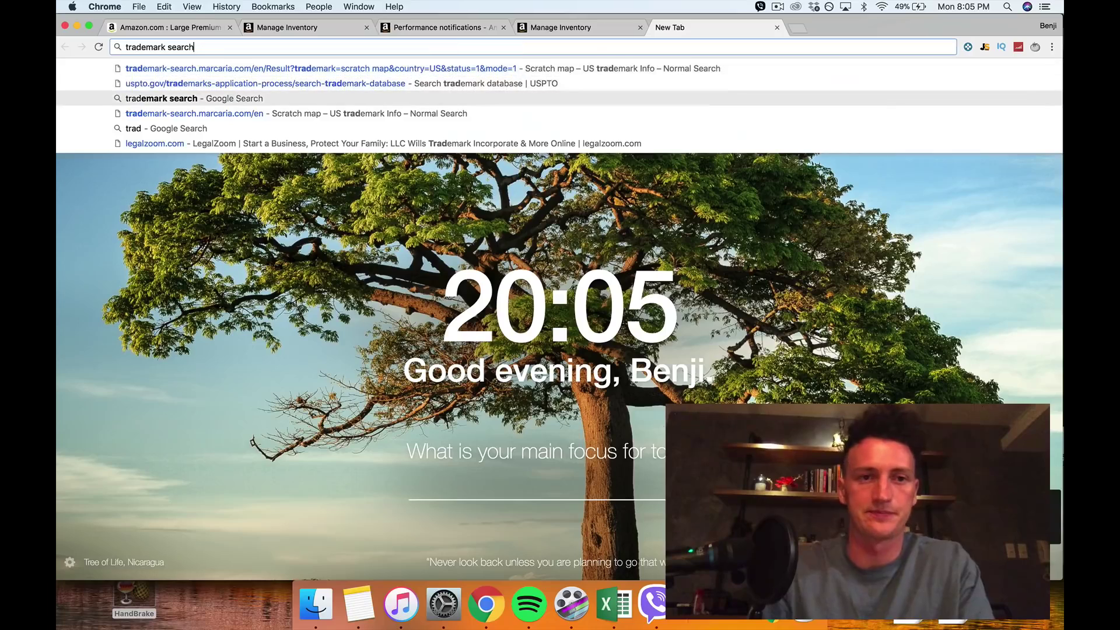
key(Return)
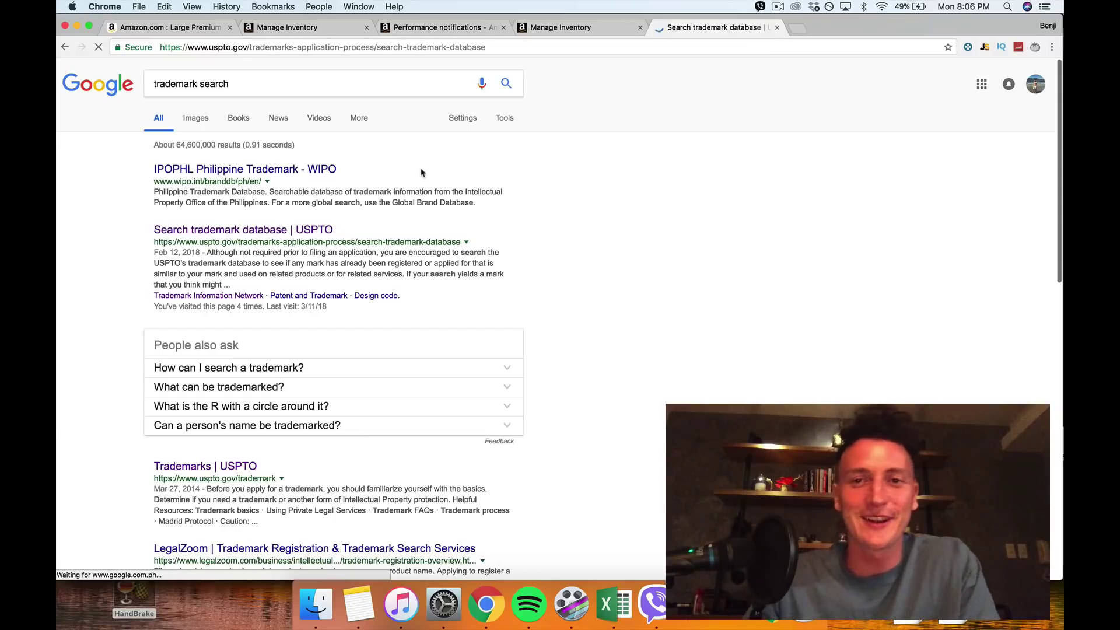
scroll(167, 230, down, 3)
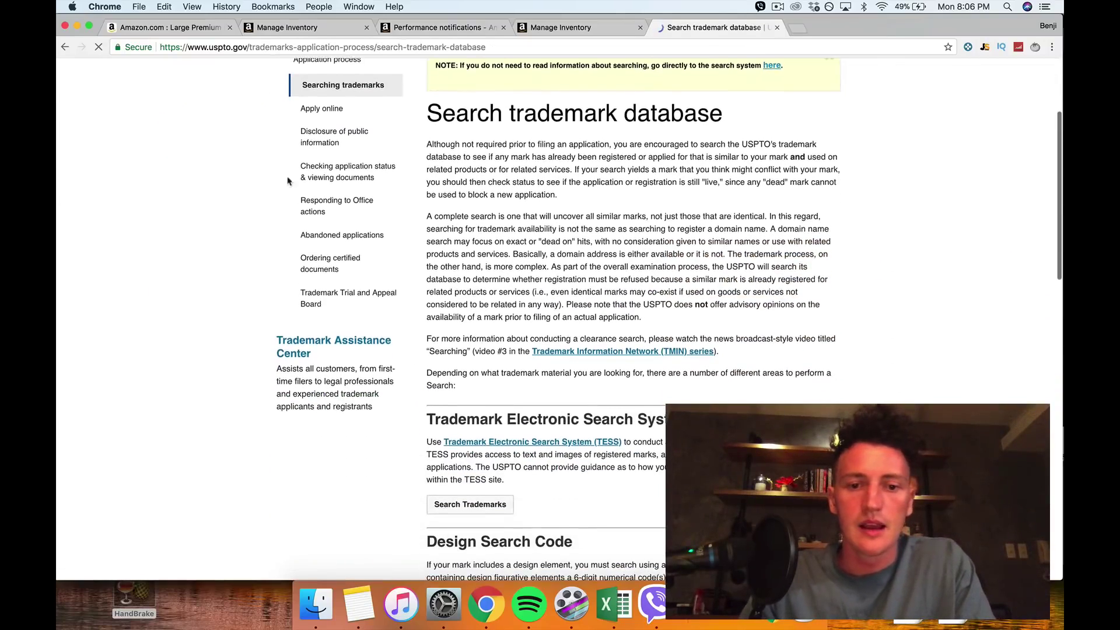
scroll(472, 192, down, 4)
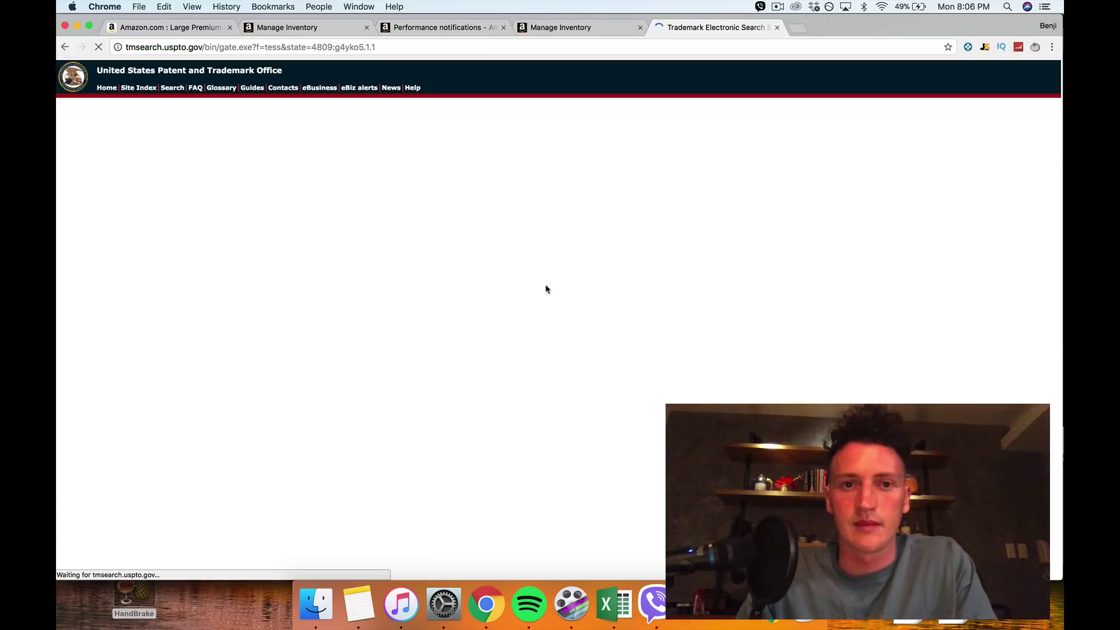
scroll(547, 289, down, 1)
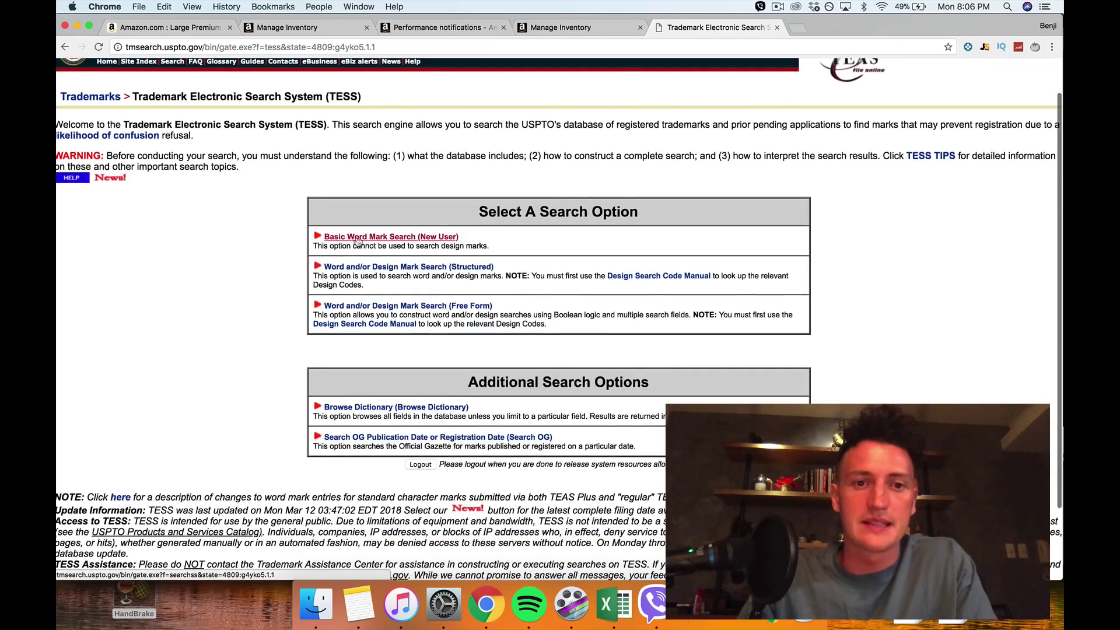
- Enter 'scratch map' in TESS Basic Word Mark Search and return to the Amazon listing
click(411, 241)
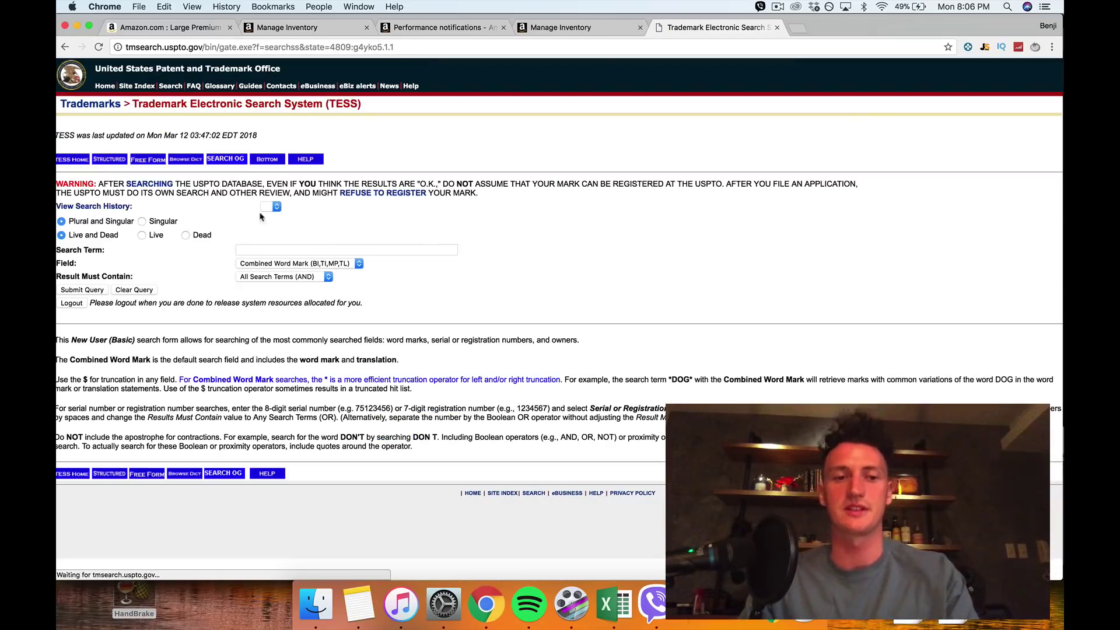
click(257, 244)
text(scratch map)
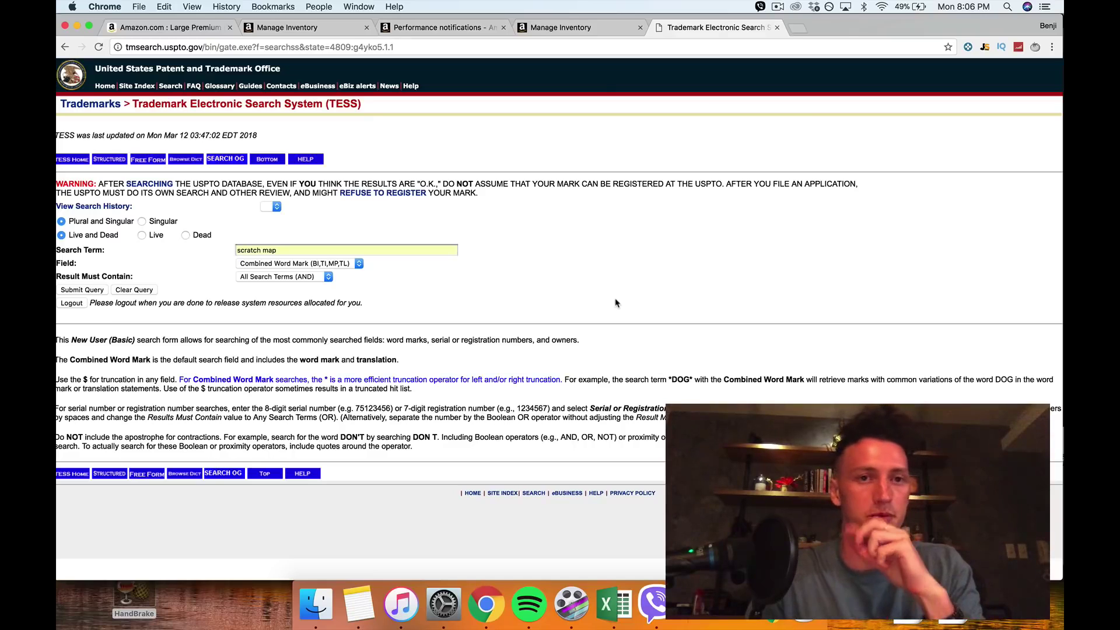
click(194, 28)
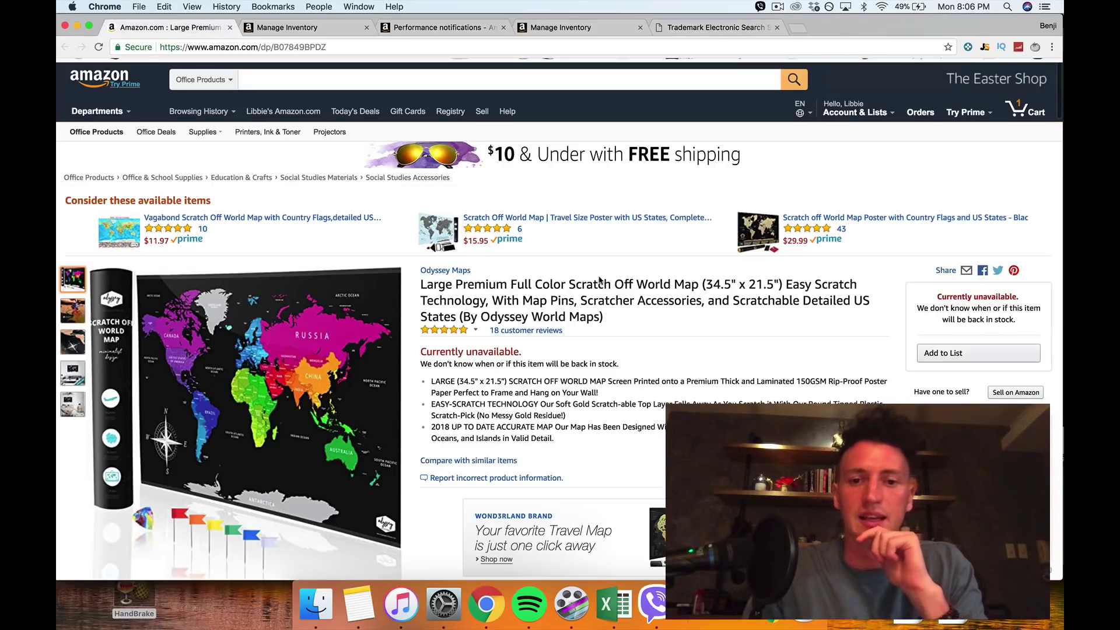
scroll(601, 295, down, 3)
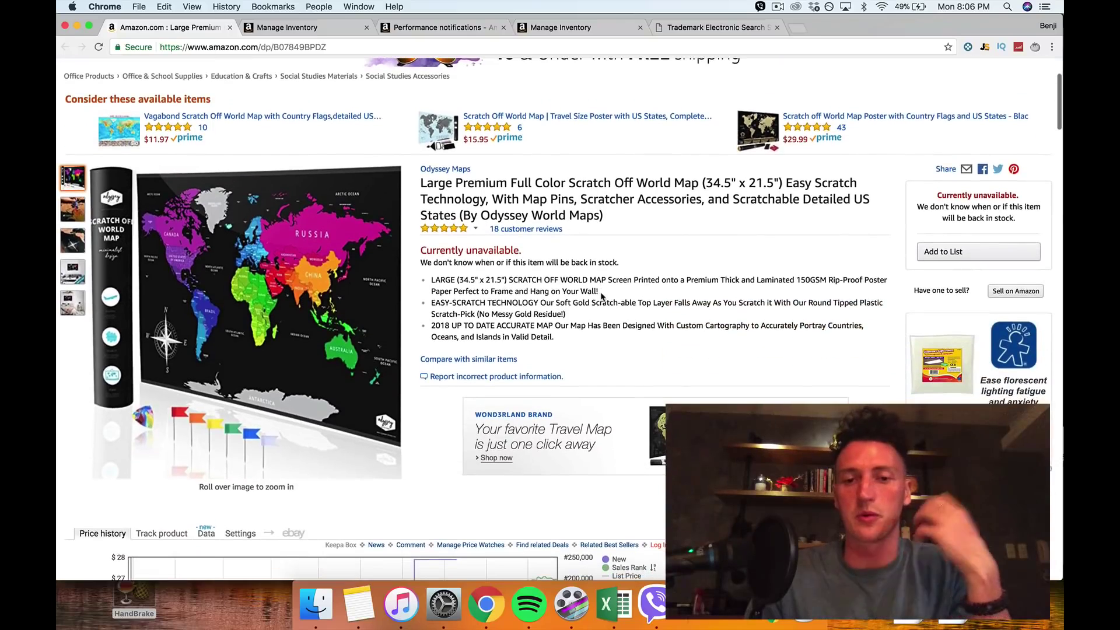
scroll(735, 320, down, 1)
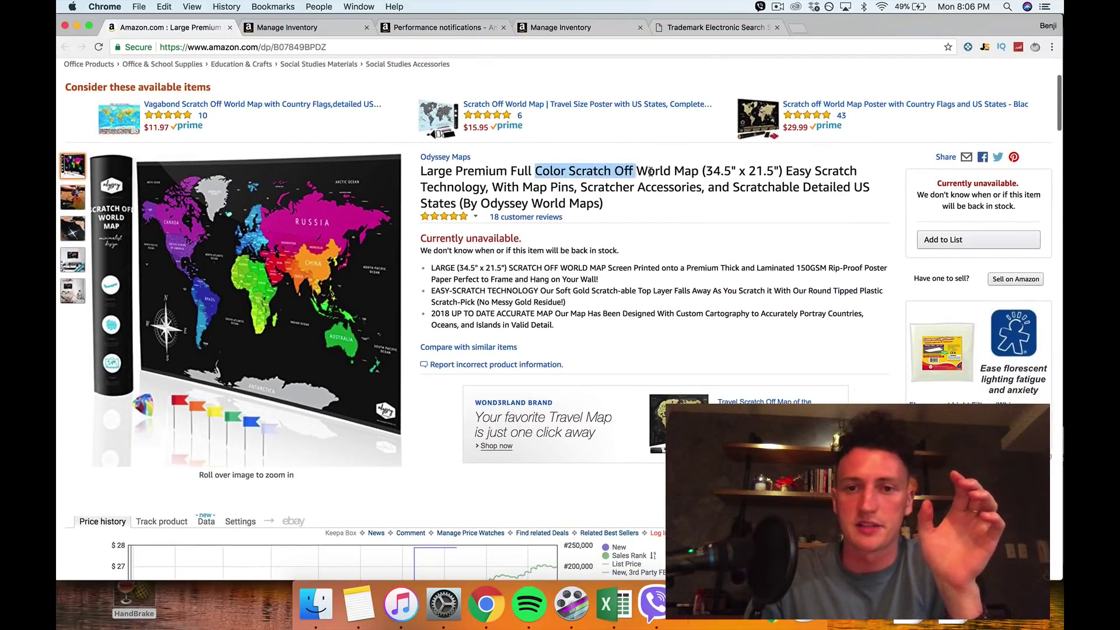
- Clear the highlight on the Amazon scratch-off map listing title
click(696, 165)
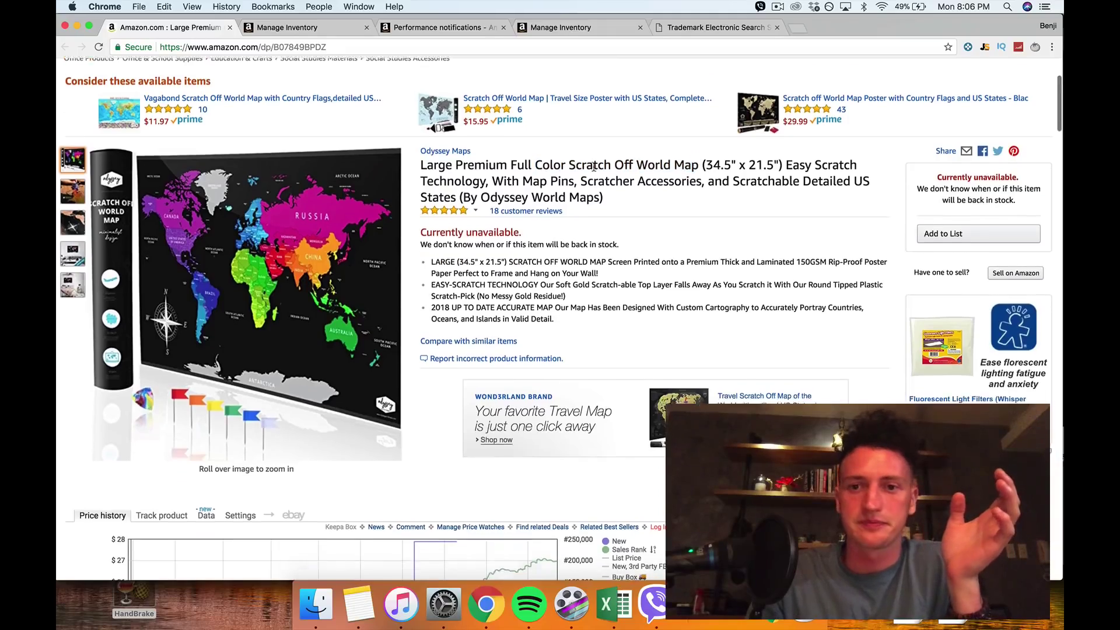
scroll(593, 166, down, 3)
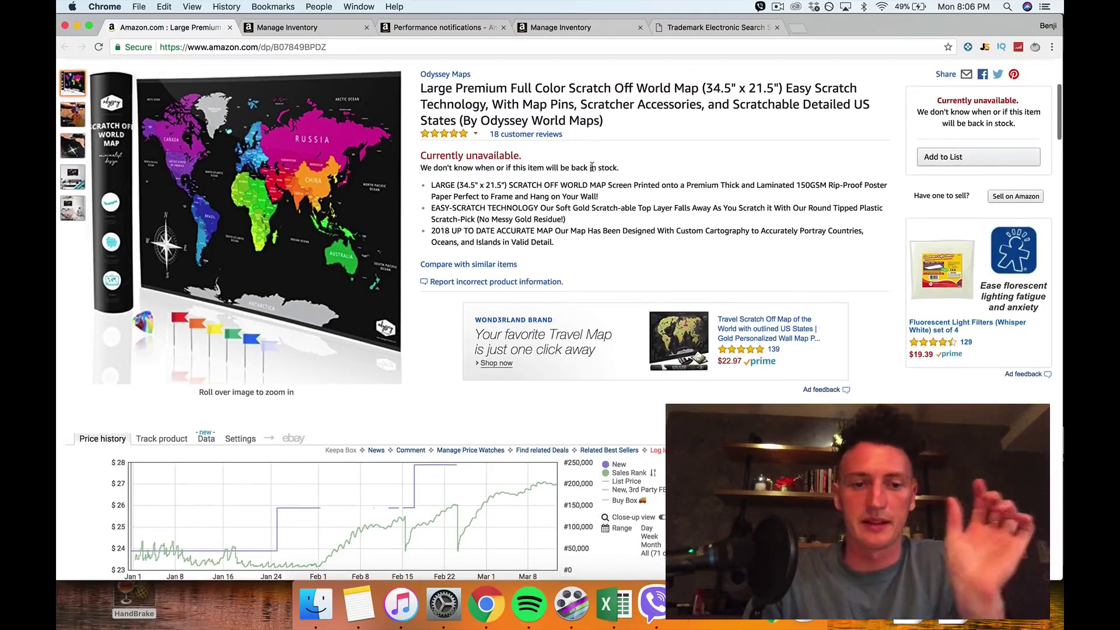
scroll(593, 166, down, 2)
scroll(593, 172, down, 3)
scroll(594, 172, down, 10)
scroll(593, 172, down, 5)
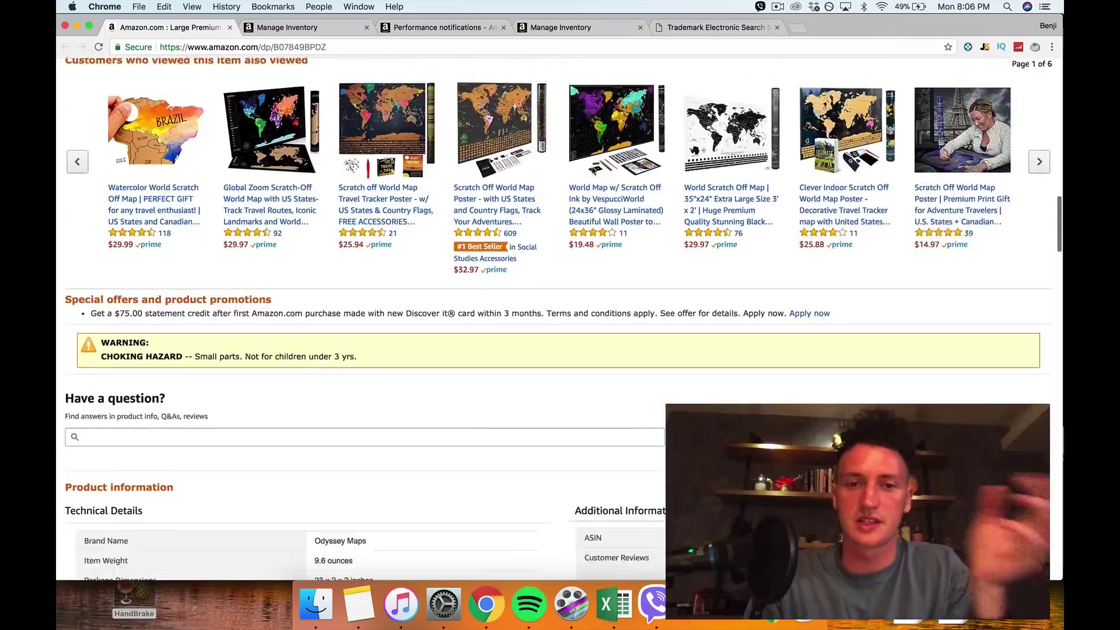
scroll(593, 171, down, 5)
scroll(593, 172, up, 6)
scroll(593, 171, up, 15)
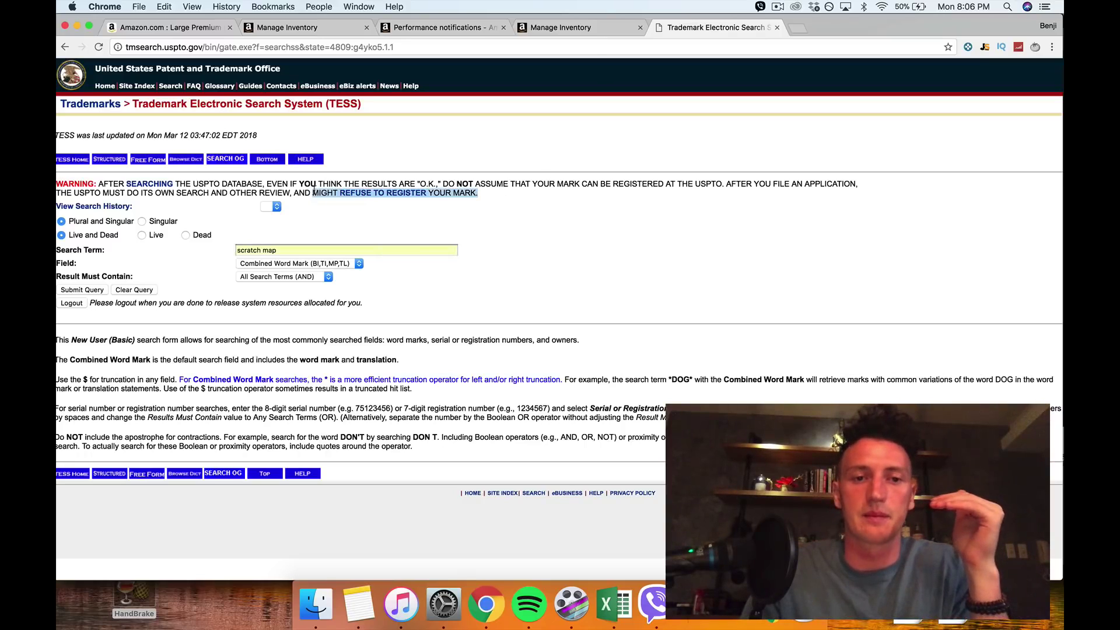
- Note the registration refusal warning and submit the 'scratch map' word mark query
click(368, 206)
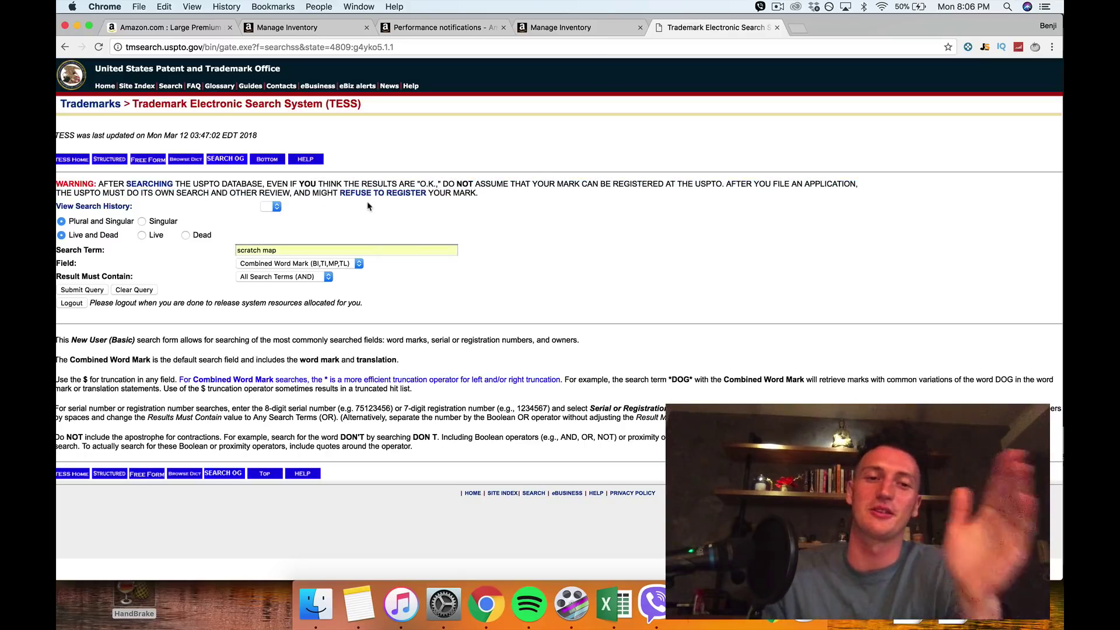
click(79, 294)
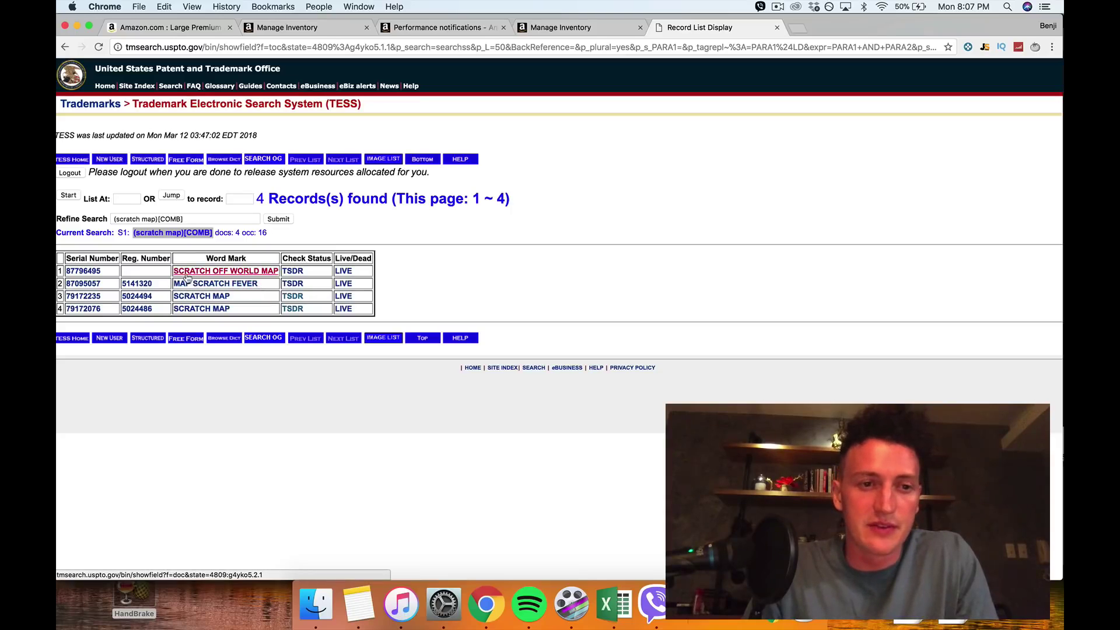
- Bring up the SCRATCH OFF WORLD MAP record in its own tab
alt+click(239, 274)
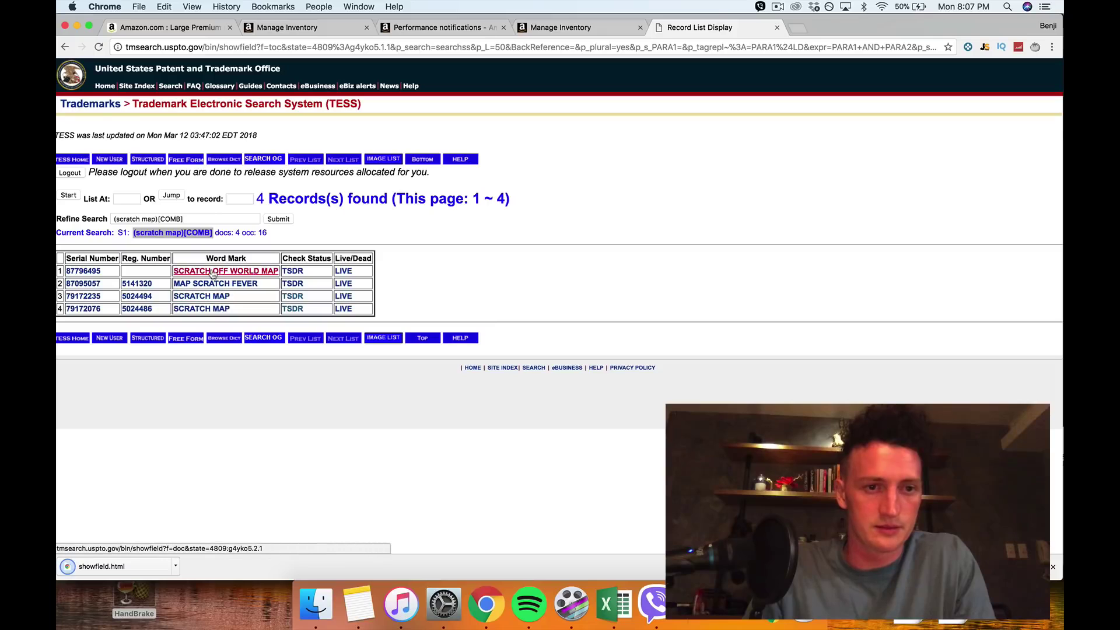
click(853, 28)
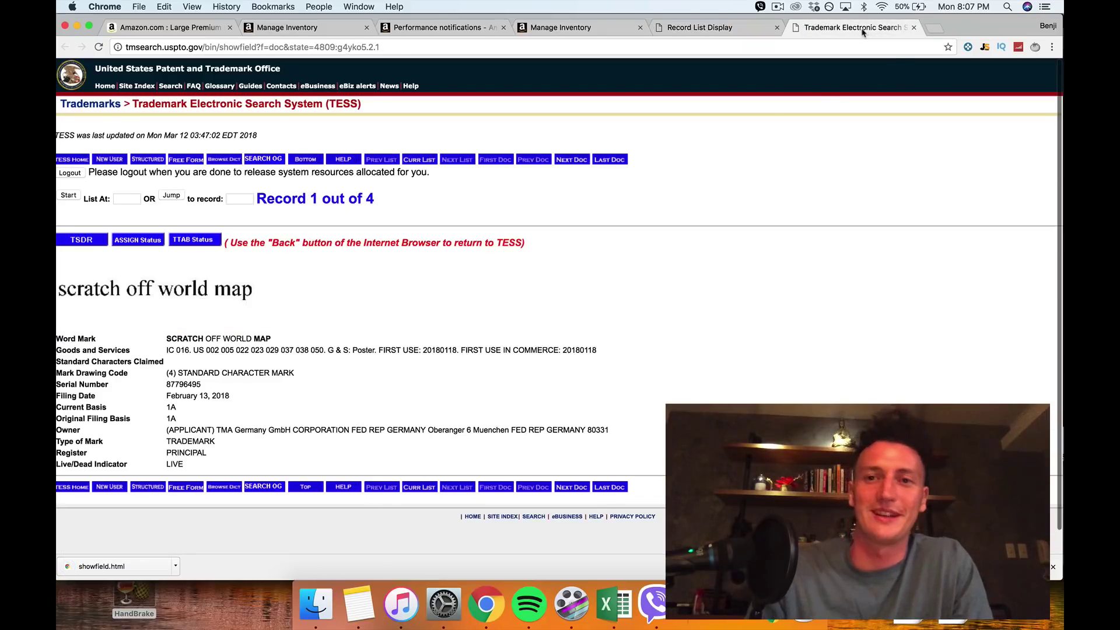
scroll(288, 316, down, 1)
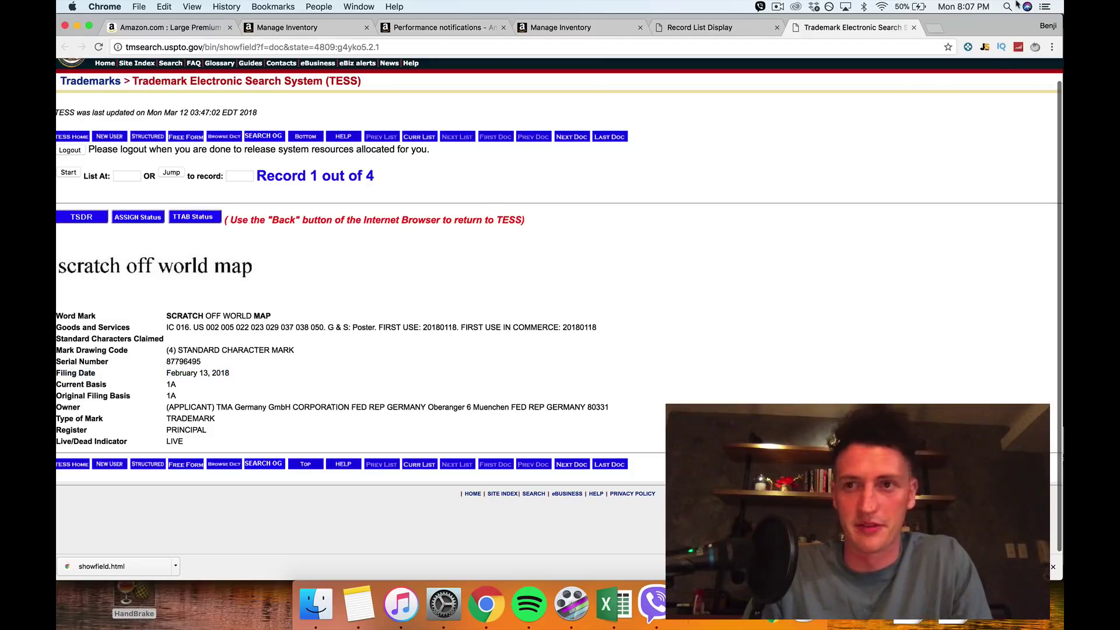
click(963, 5)
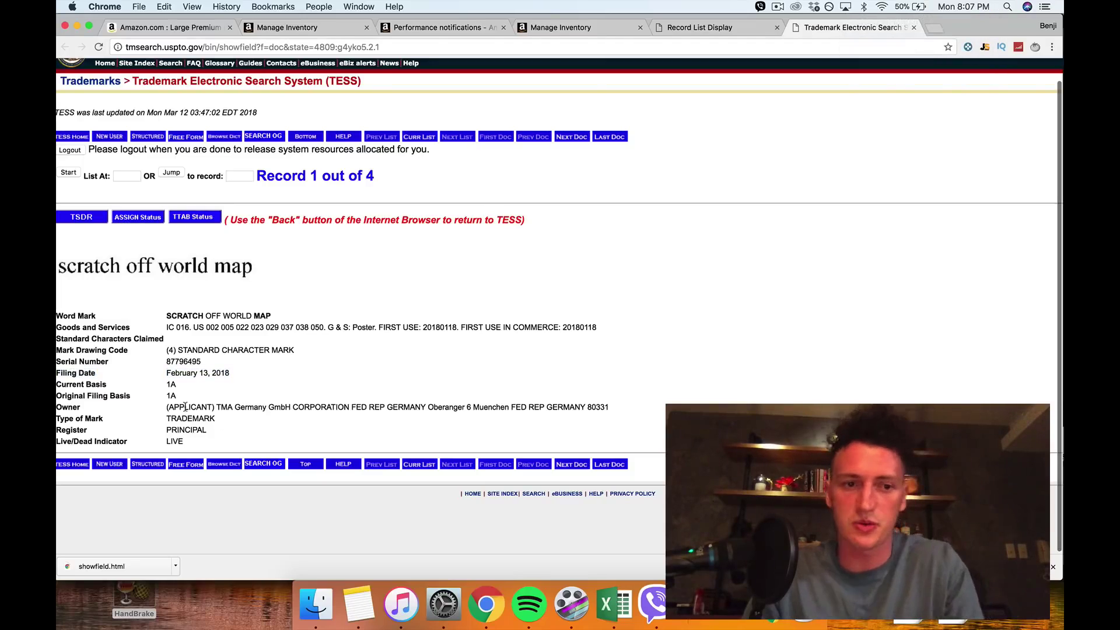
- Highlight the February 13, 2018 filing date and mark heading, then close the record
drag(229, 375, 166, 375)
click(159, 376)
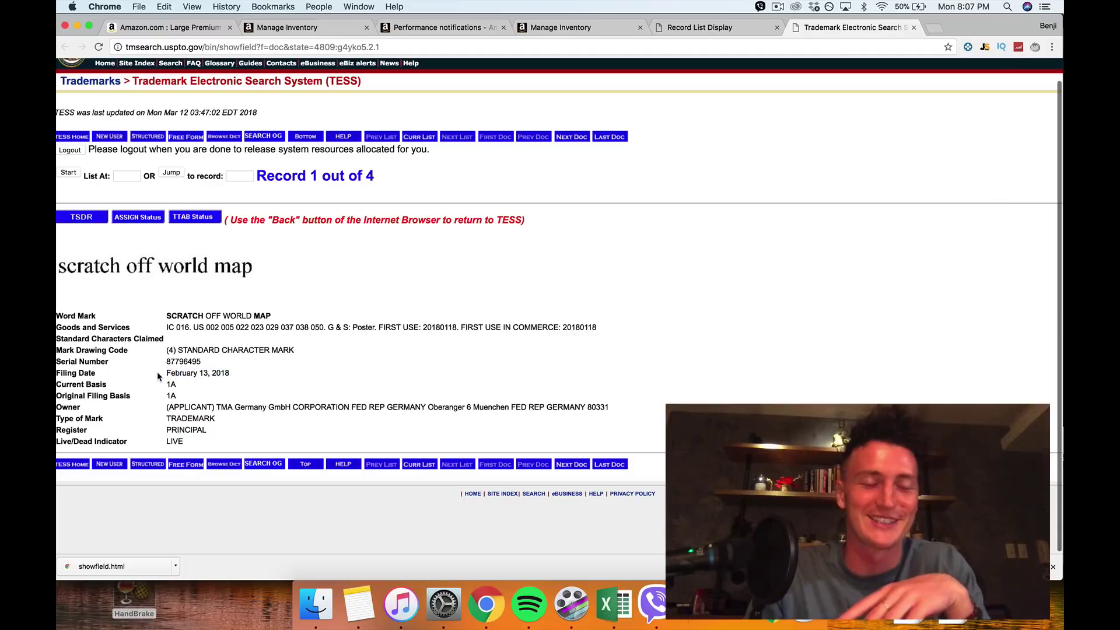
drag(58, 265, 252, 267)
drag(175, 267, 224, 283)
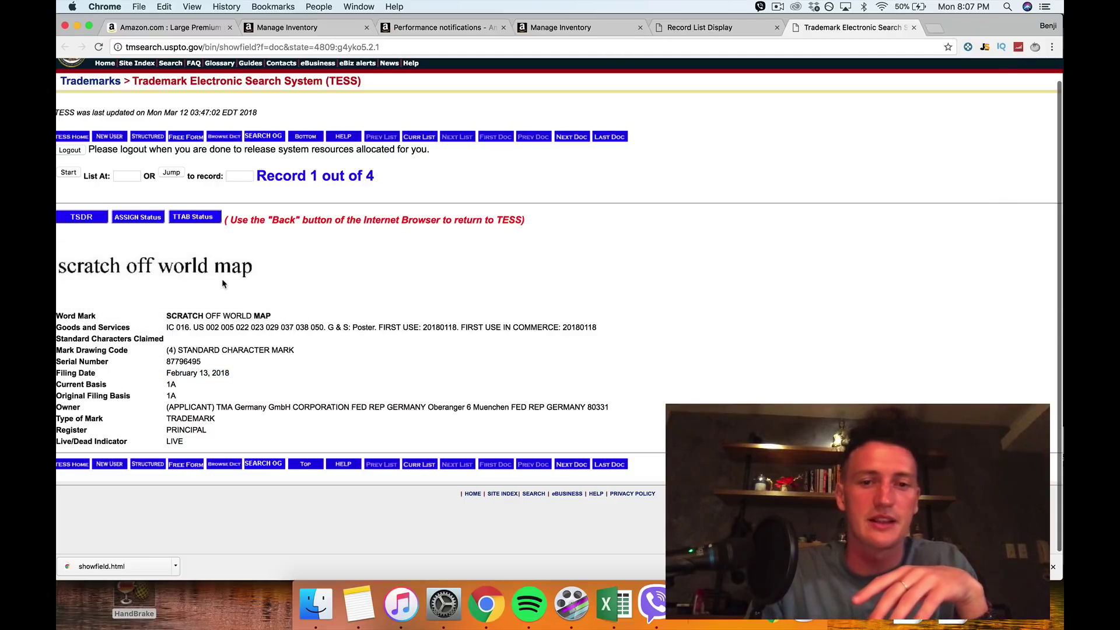
scroll(368, 305, down, 1)
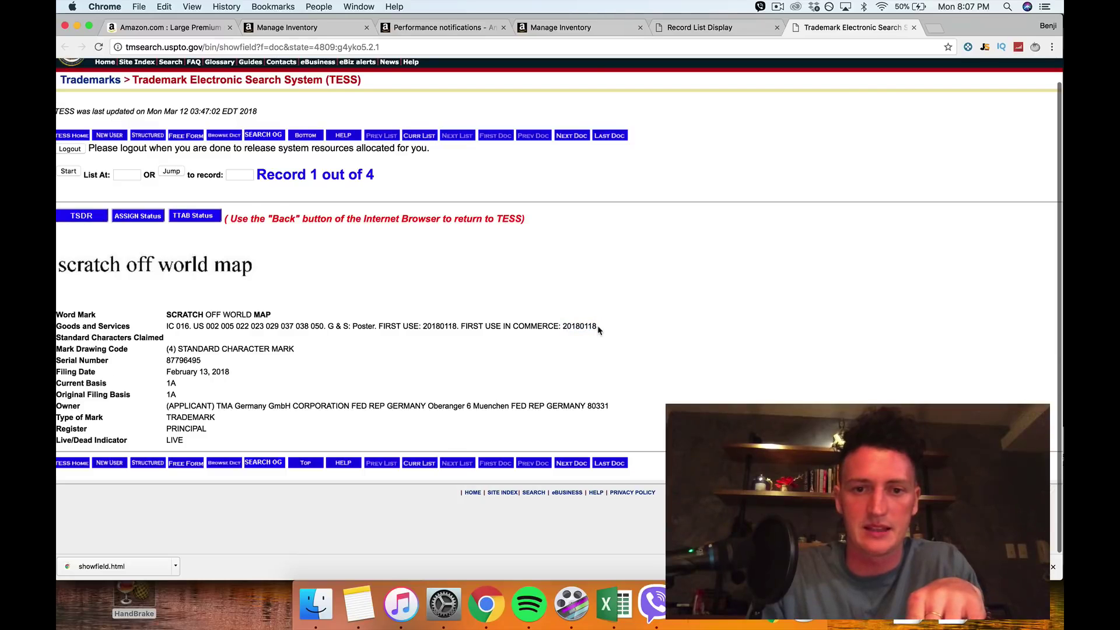
click(565, 323)
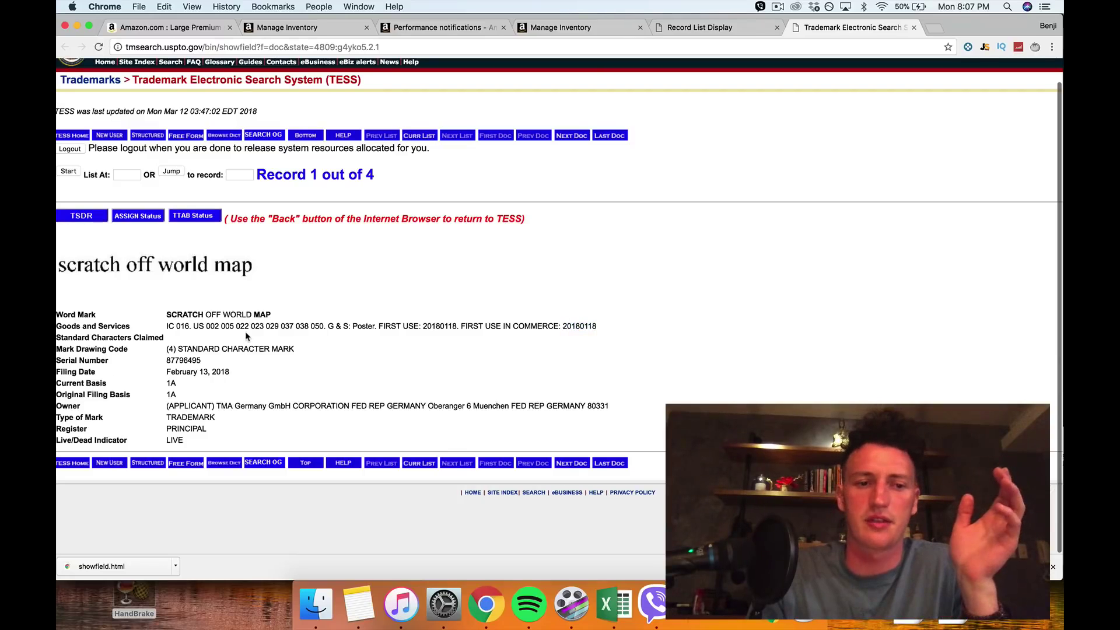
scroll(343, 462, up, 1)
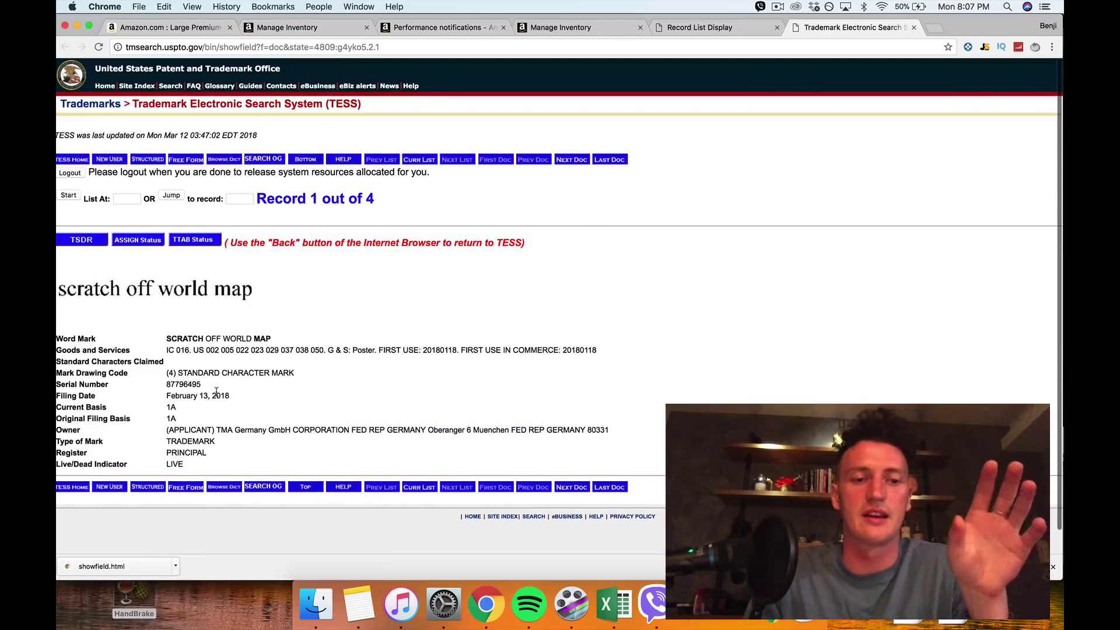
click(914, 28)
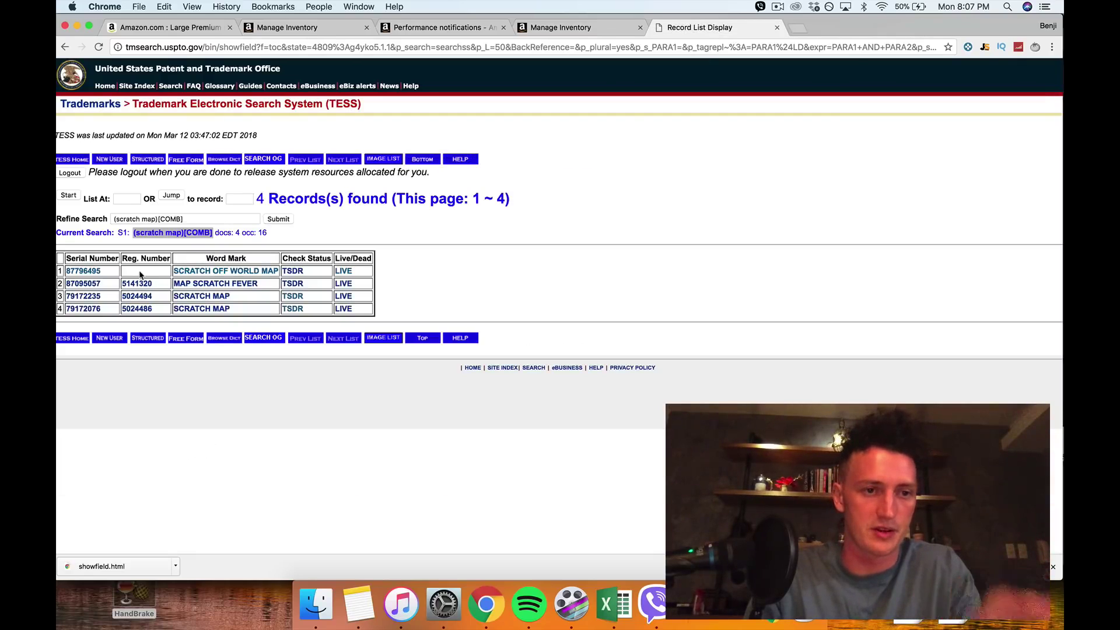
- Open registrations 5024486 and 5024494 in separate tabs and view the 5024486 record
super+click(140, 310)
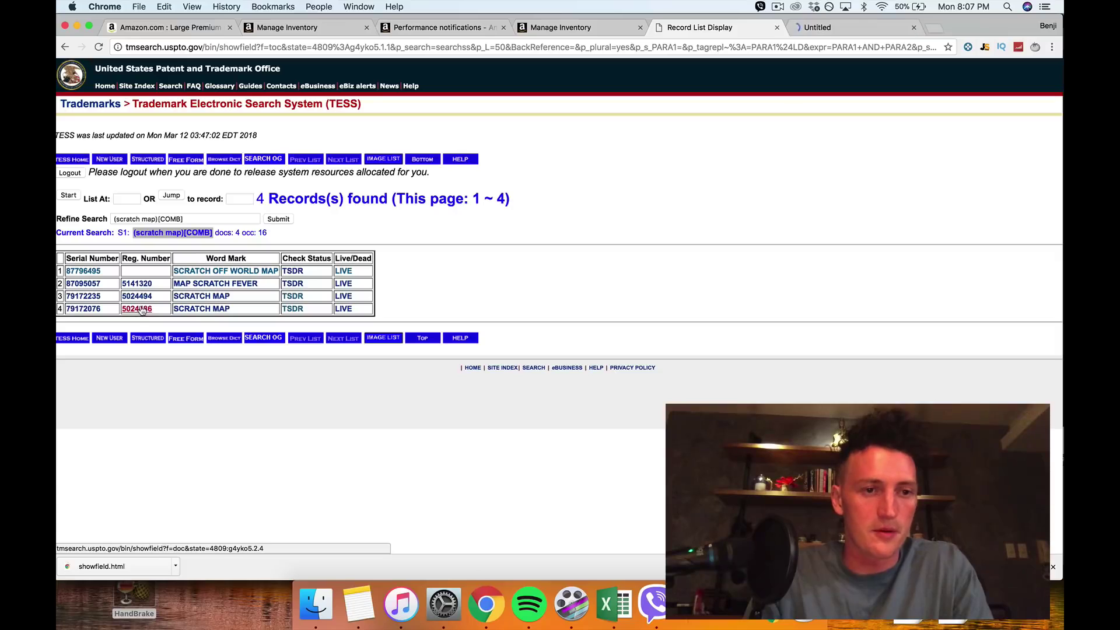
super+click(137, 298)
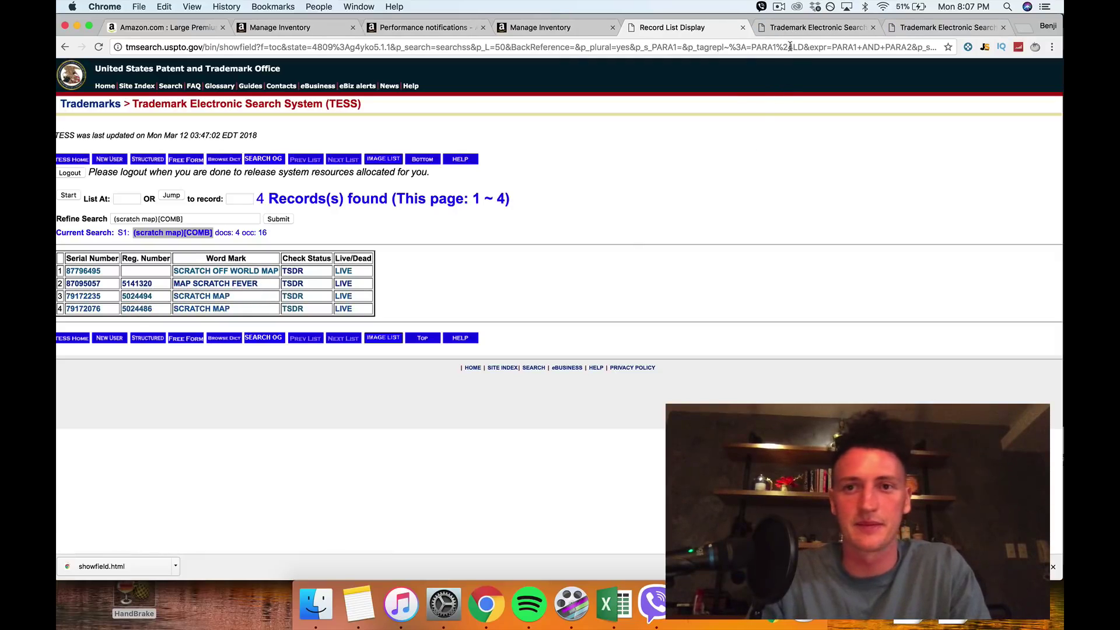
click(778, 33)
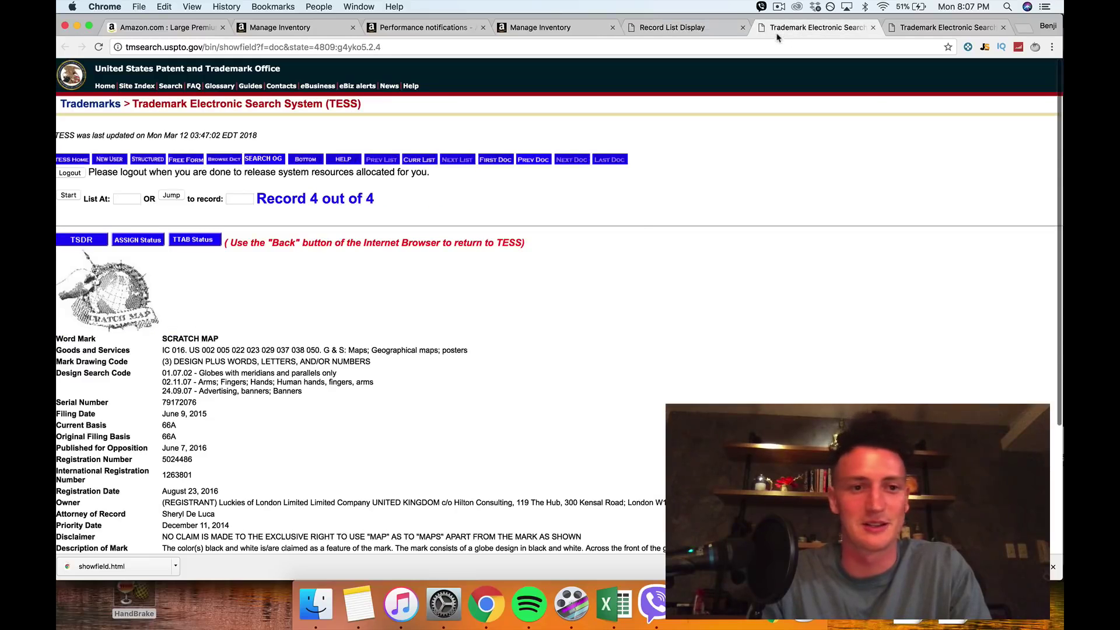
scroll(467, 325, down, 3)
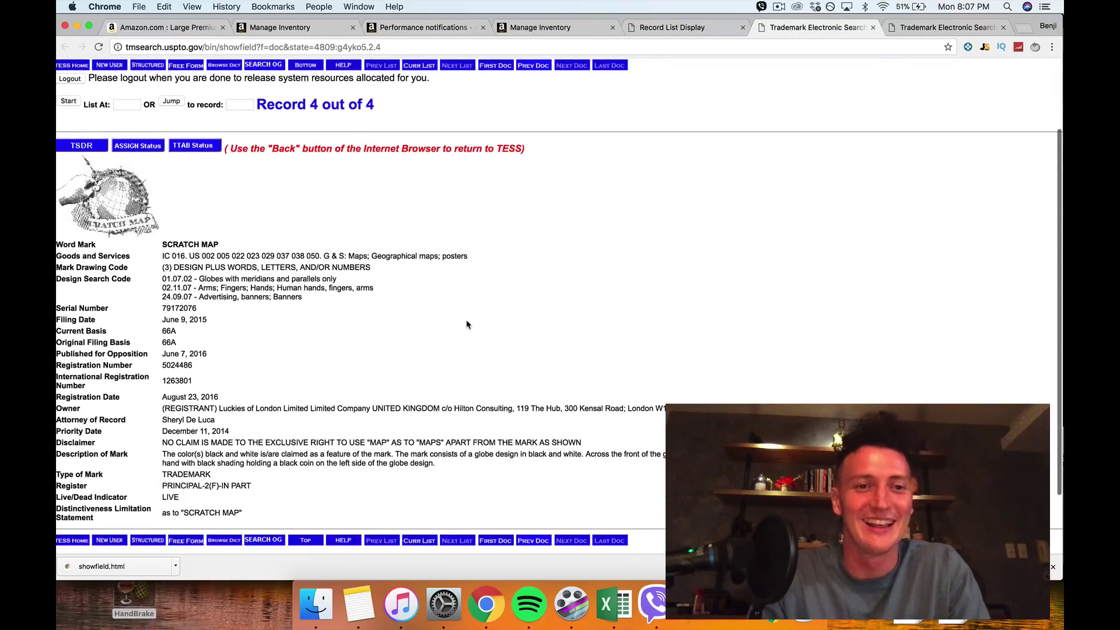
scroll(467, 324, down, 1)
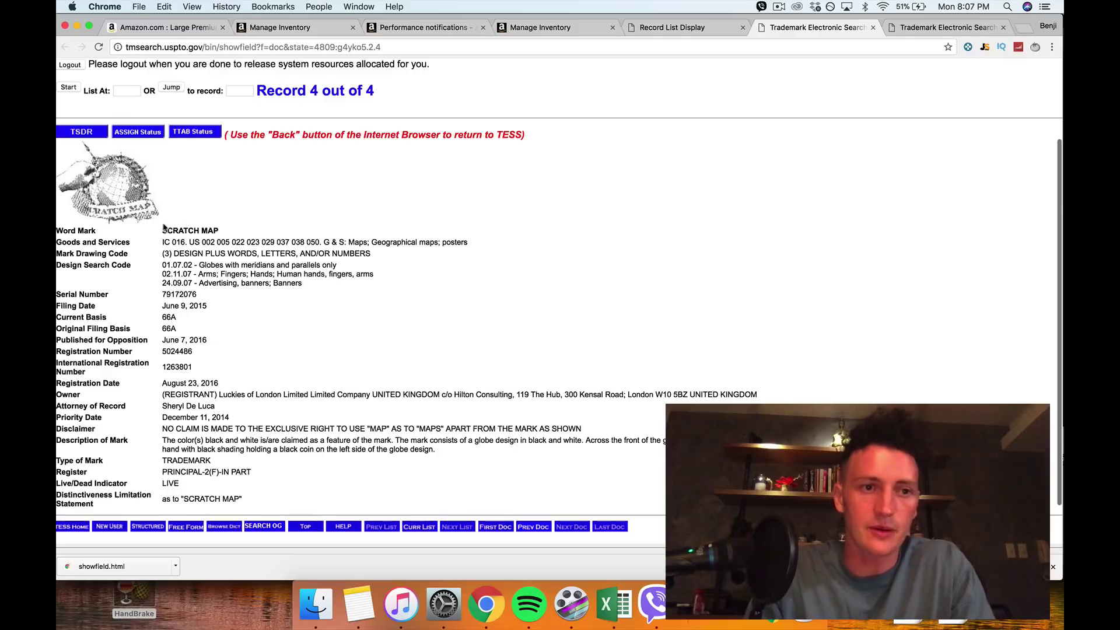
scroll(262, 215, down, 2)
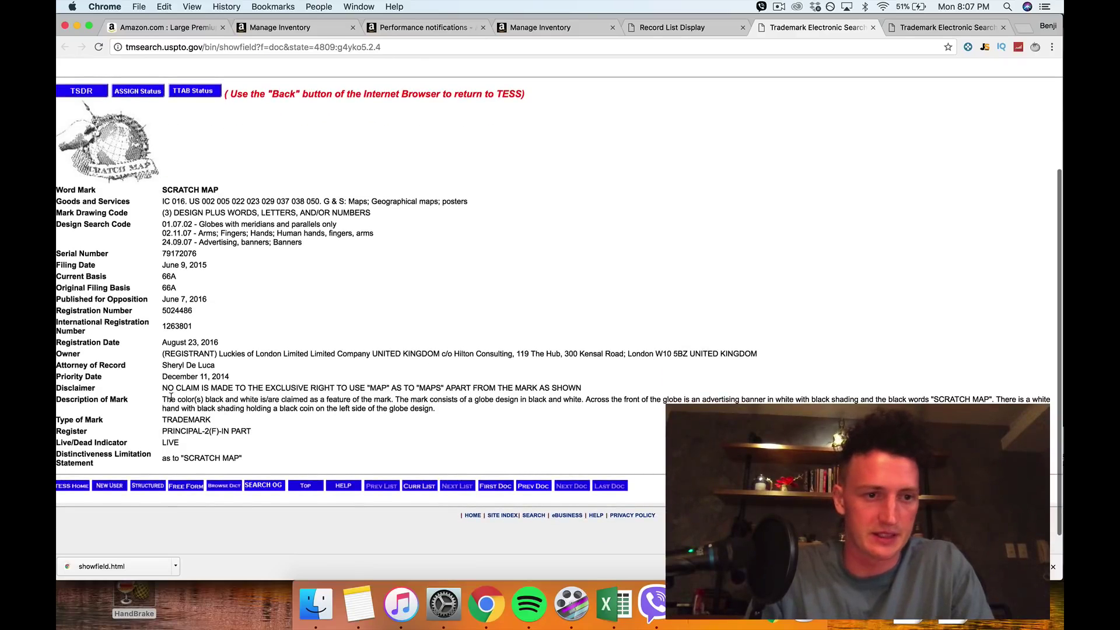
- Highlight and read the mark description in registration 5024486's record
mouse_move(172, 398)
mouse_down()
mouse_move(436, 411)
mouse_move(247, 400)
mouse_up()
click(436, 419)
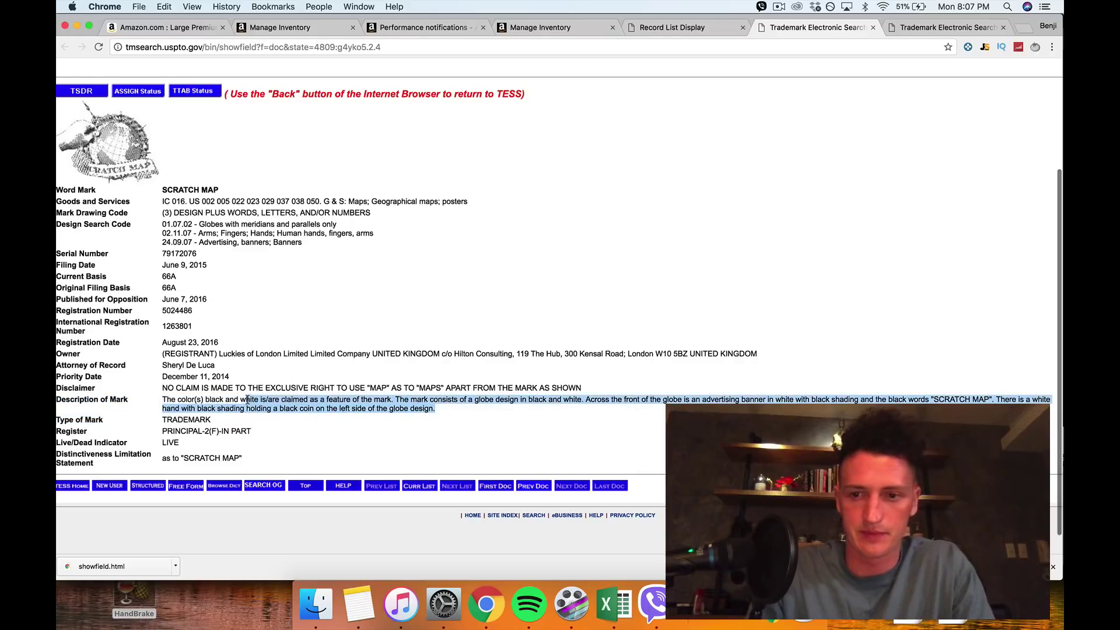
drag(434, 408, 135, 408)
click(309, 394)
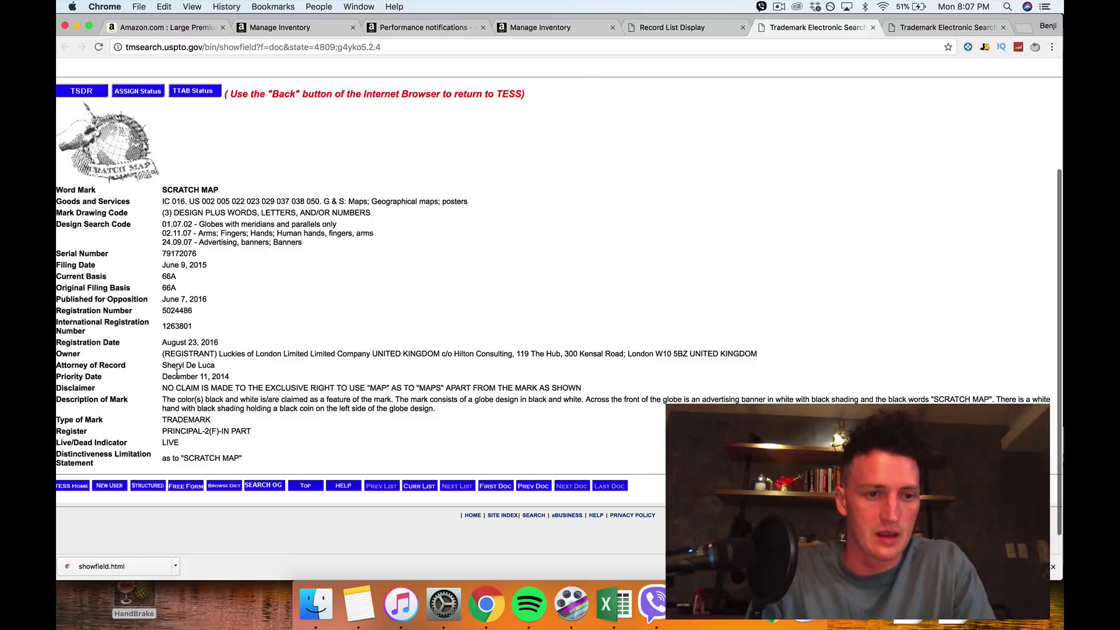
- Note the owner of registration 5024486, then close it to show registration 5024494
drag(230, 353, 351, 351)
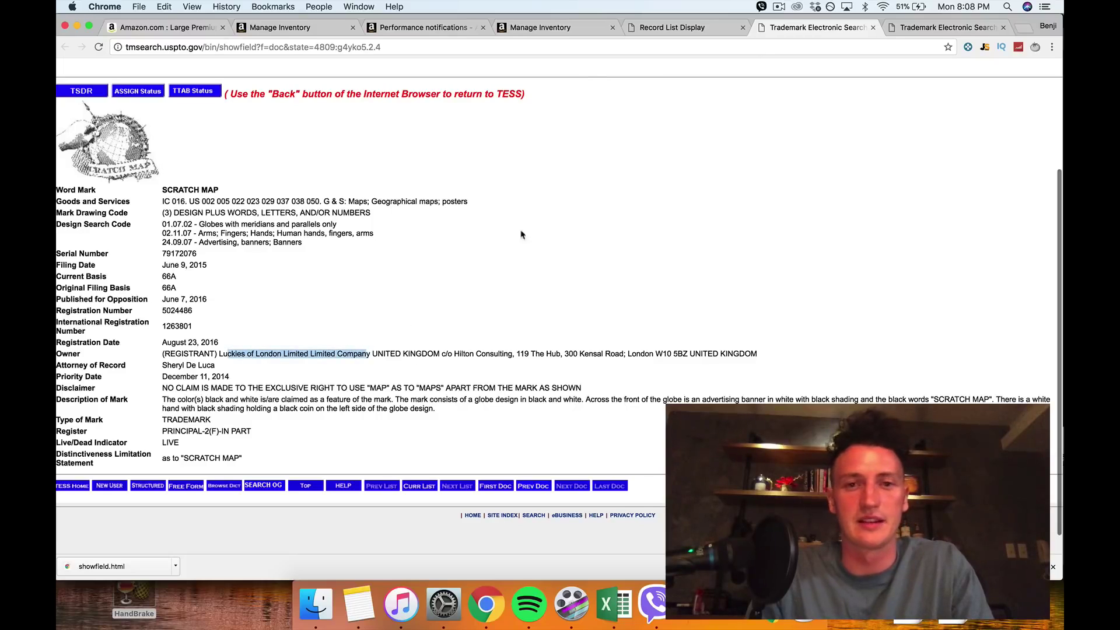
click(872, 27)
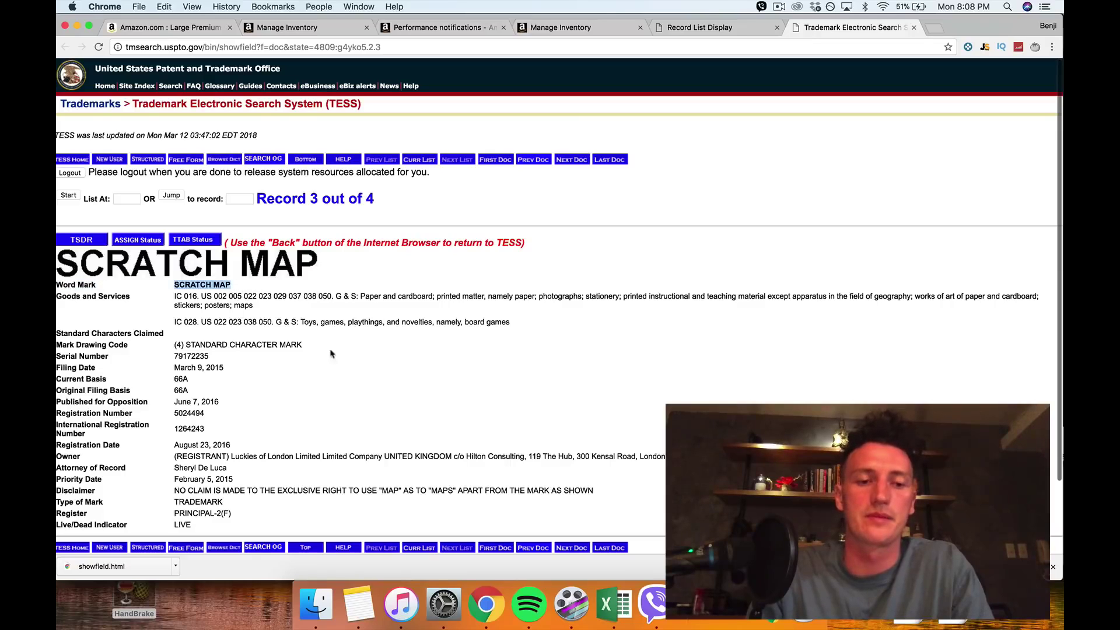
click(201, 285)
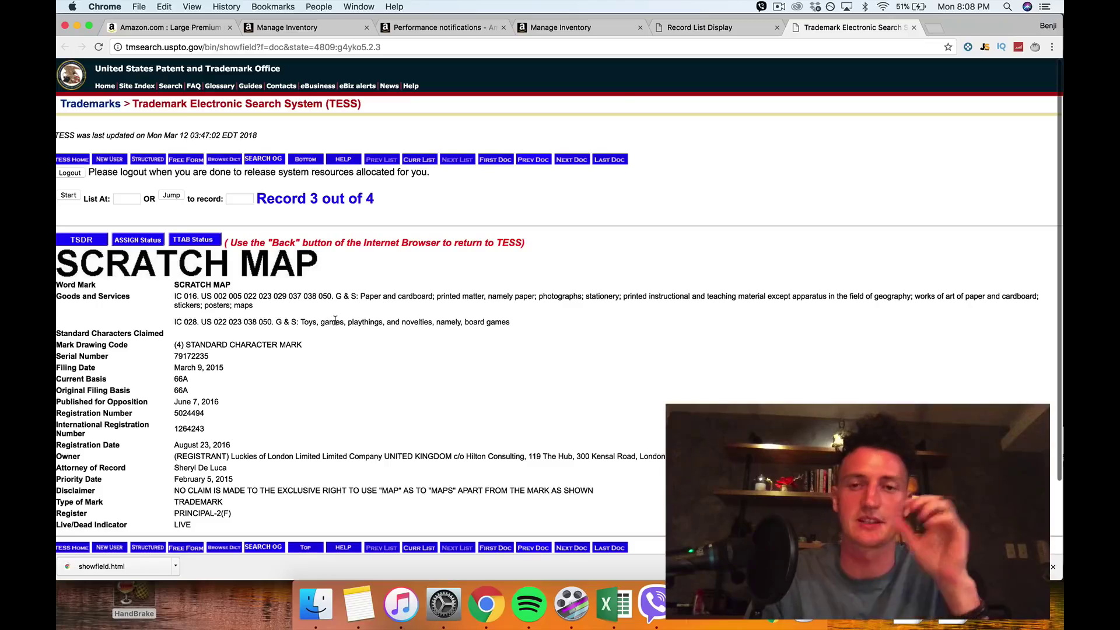
- Compare against the Amazon scratch map page and read registration 5024494's owner line
click(167, 27)
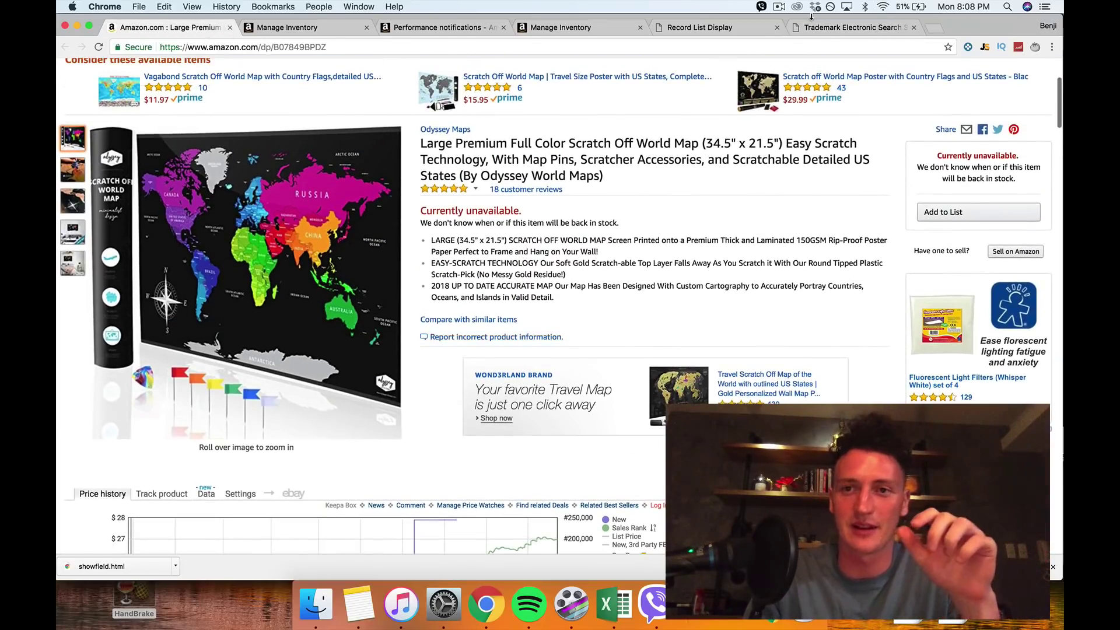
click(853, 27)
scroll(212, 424, down, 2)
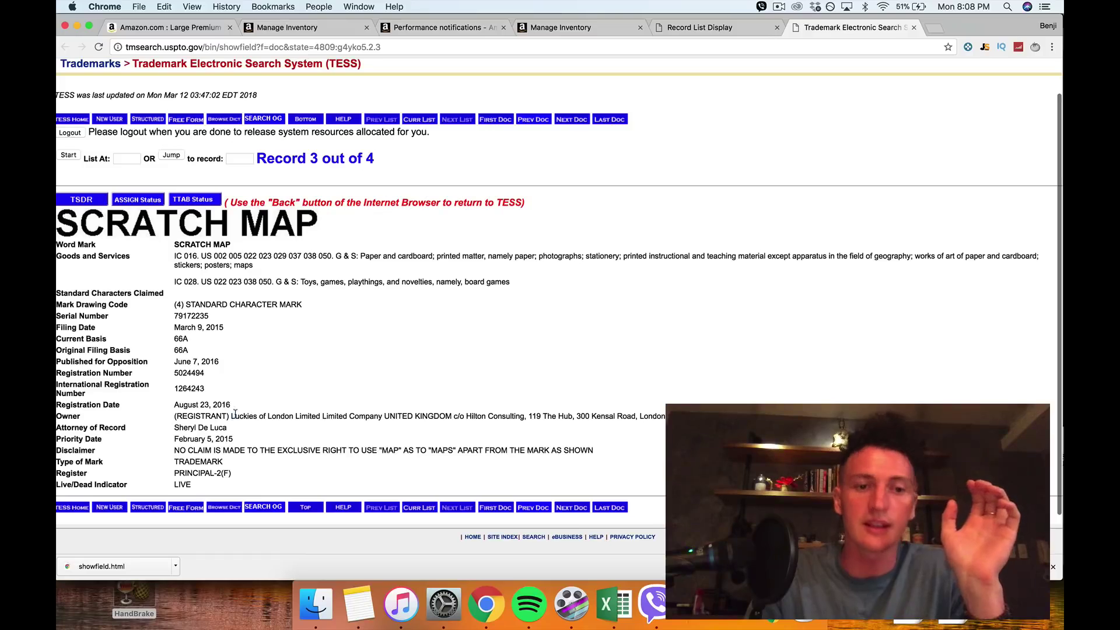
drag(234, 414, 455, 415)
click(455, 415)
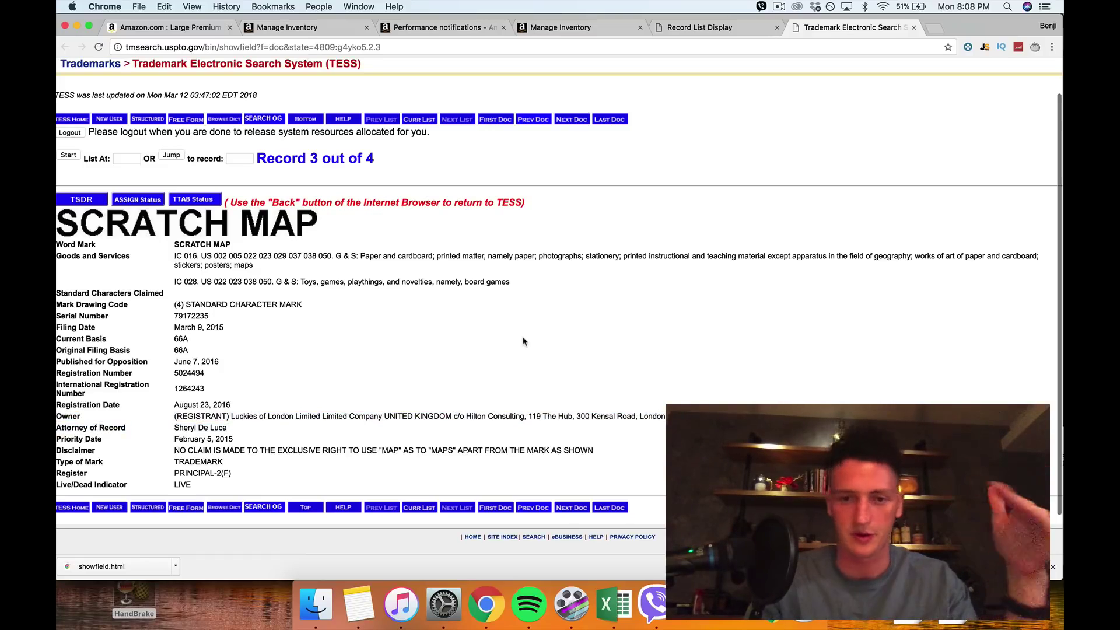
- Cross-check the Amazon and Seller Central listings, then go back to the four-record results
click(170, 27)
click(288, 27)
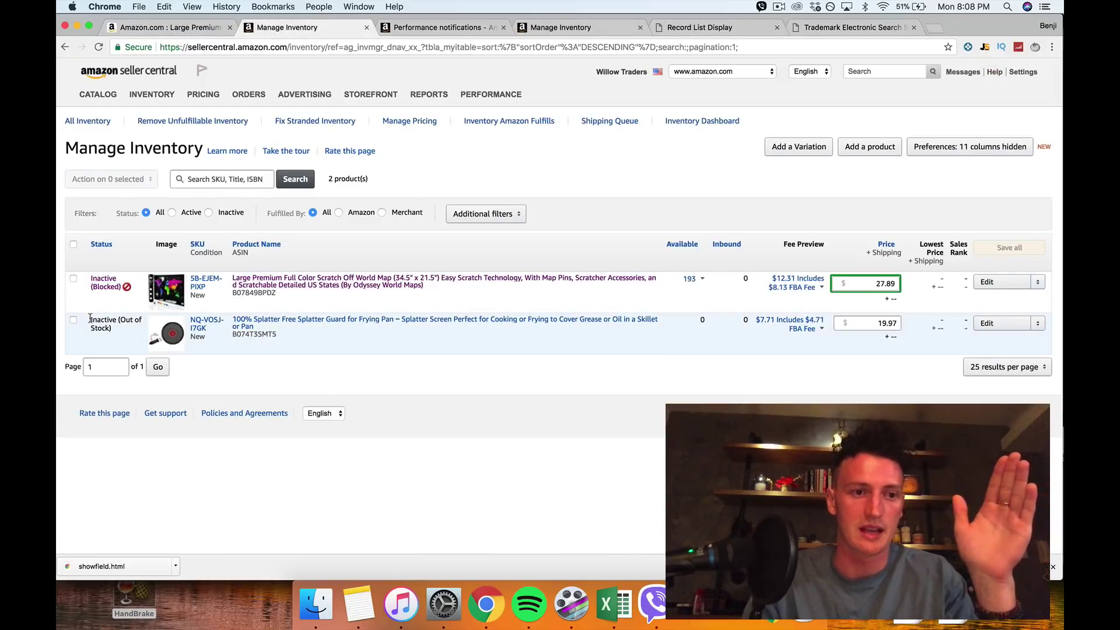
click(170, 27)
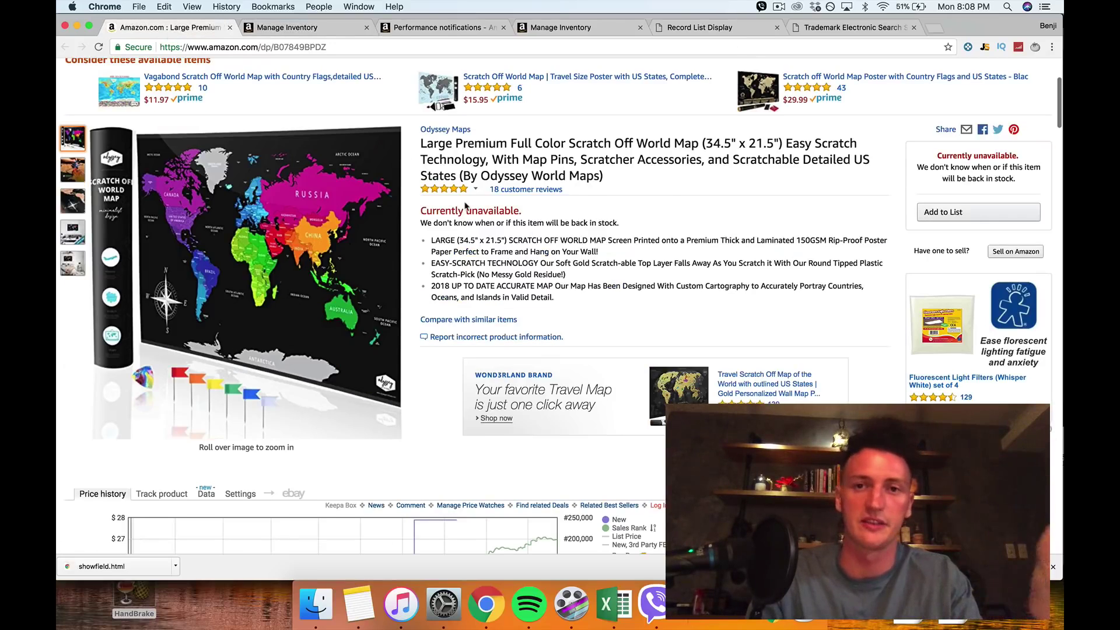
click(840, 27)
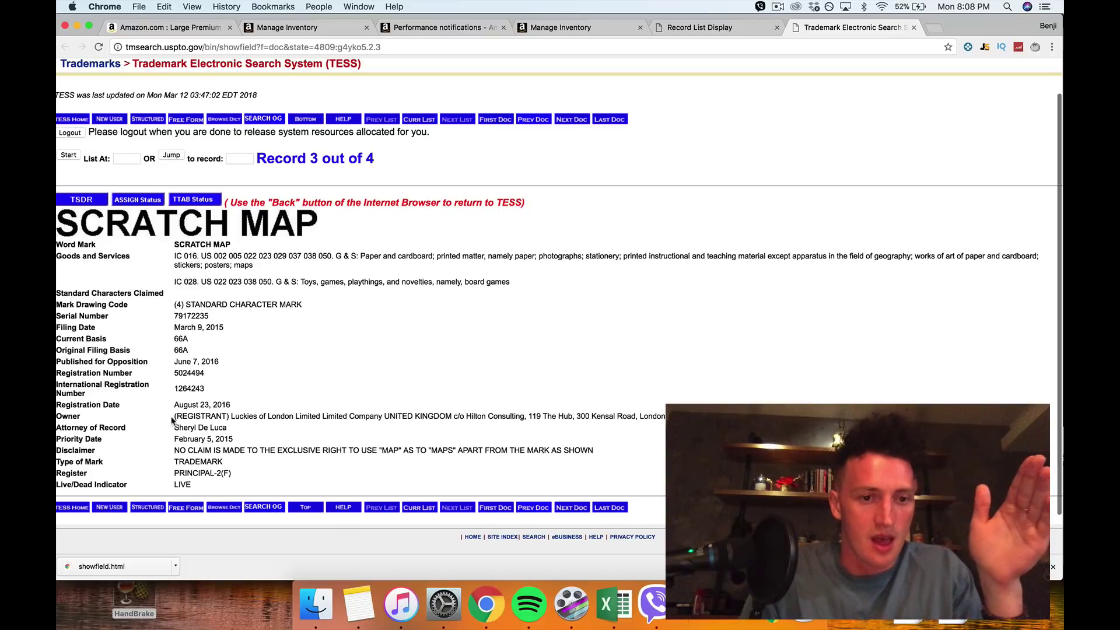
scroll(244, 435, down, 1)
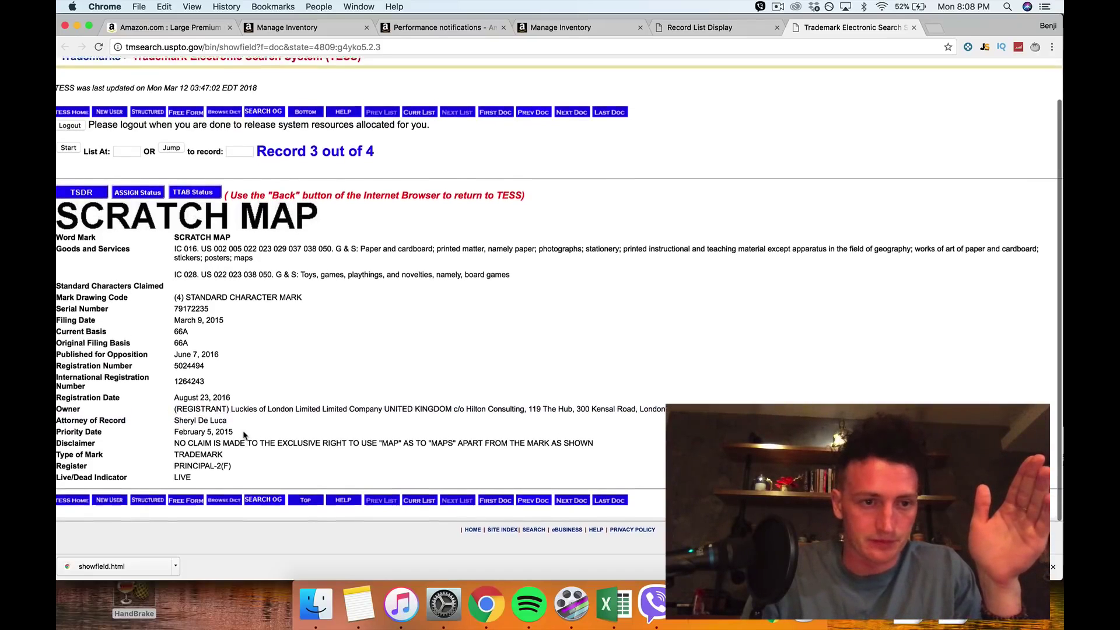
scroll(243, 435, up, 1)
drag(267, 420, 365, 419)
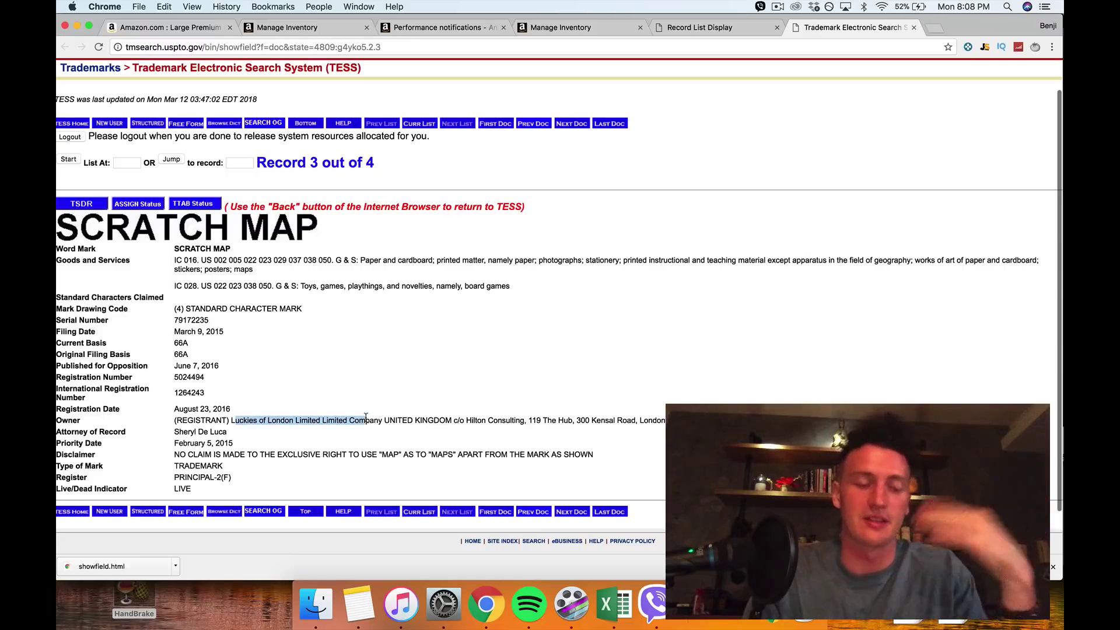
scroll(366, 419, up, 2)
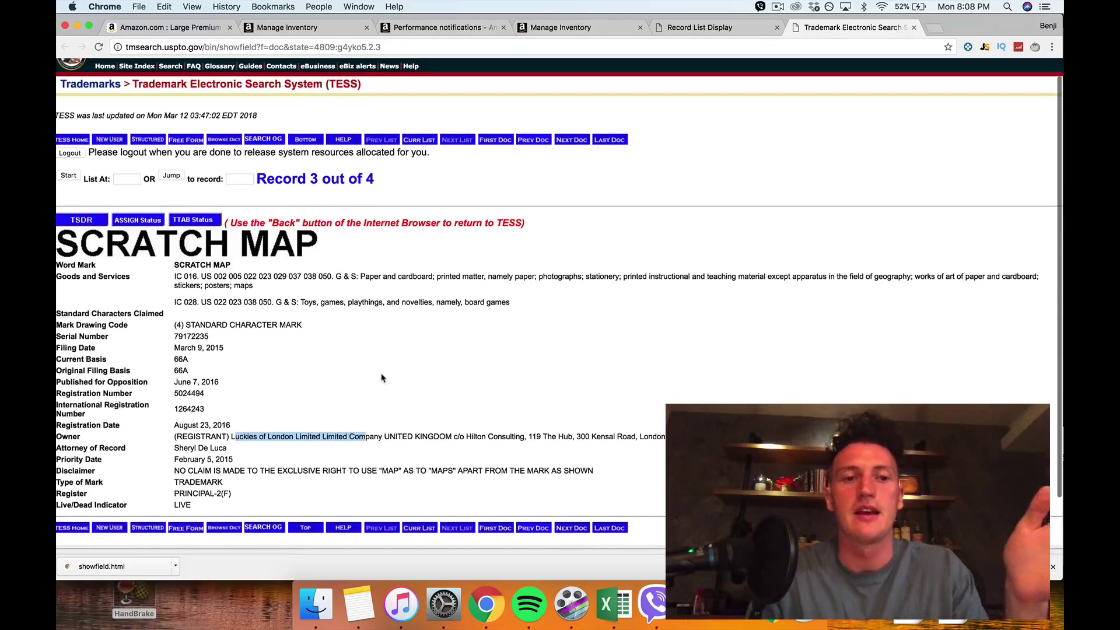
click(698, 30)
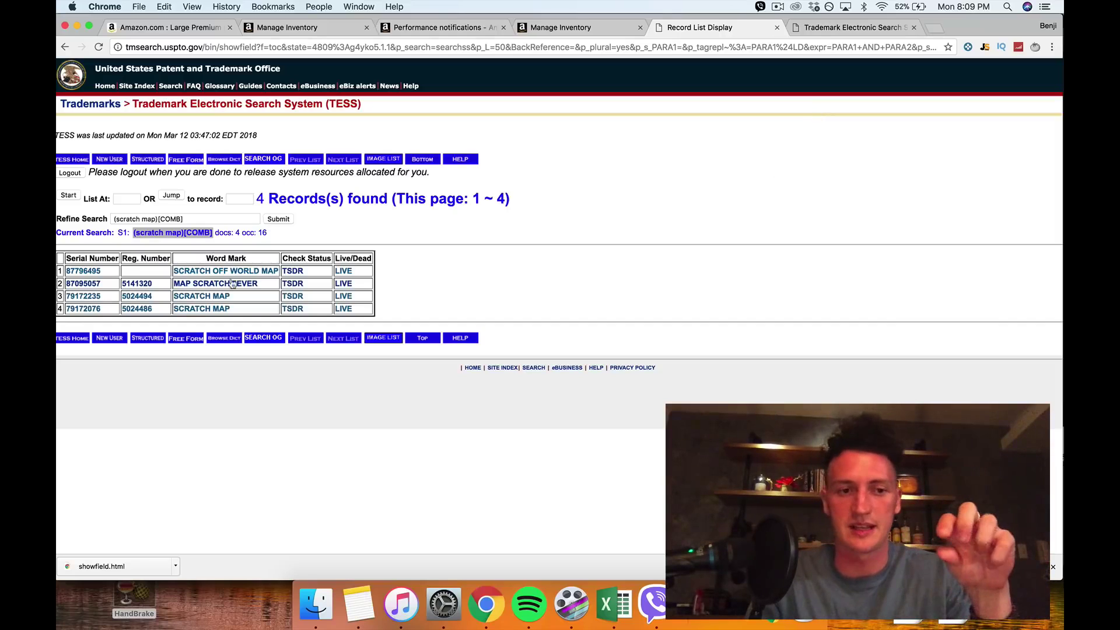
- Search all Amazon departments for 'scratch map', correct the typo, and open 'Scratch the World'
key(super+1)
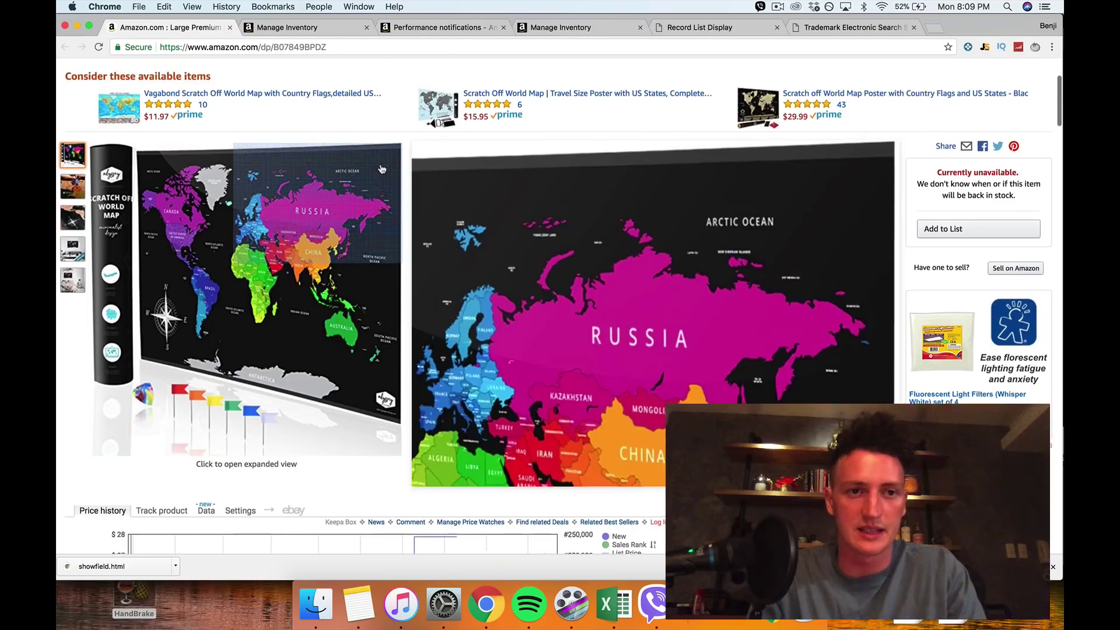
scroll(382, 169, up, 5)
click(204, 109)
click(201, 11)
click(318, 109)
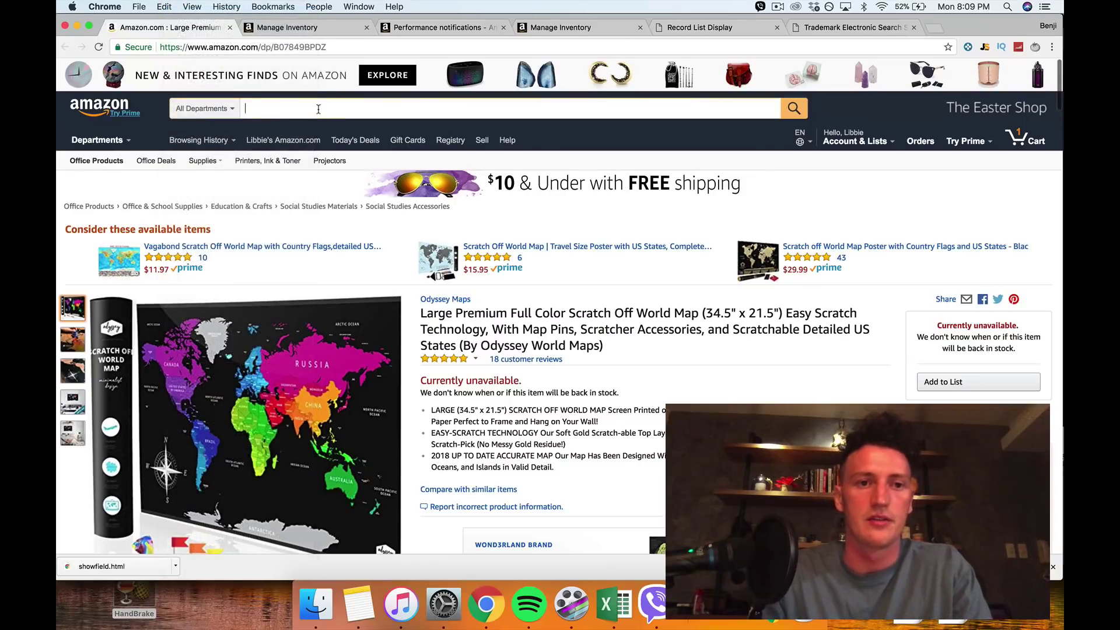
text(scratch )
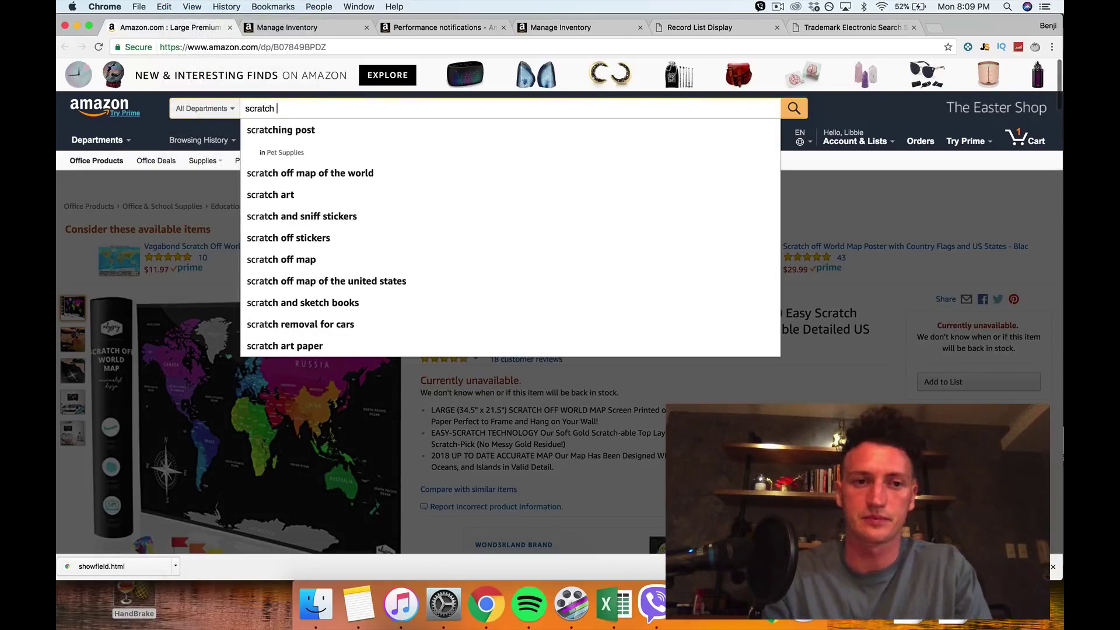
text(mapo)
key(Return)
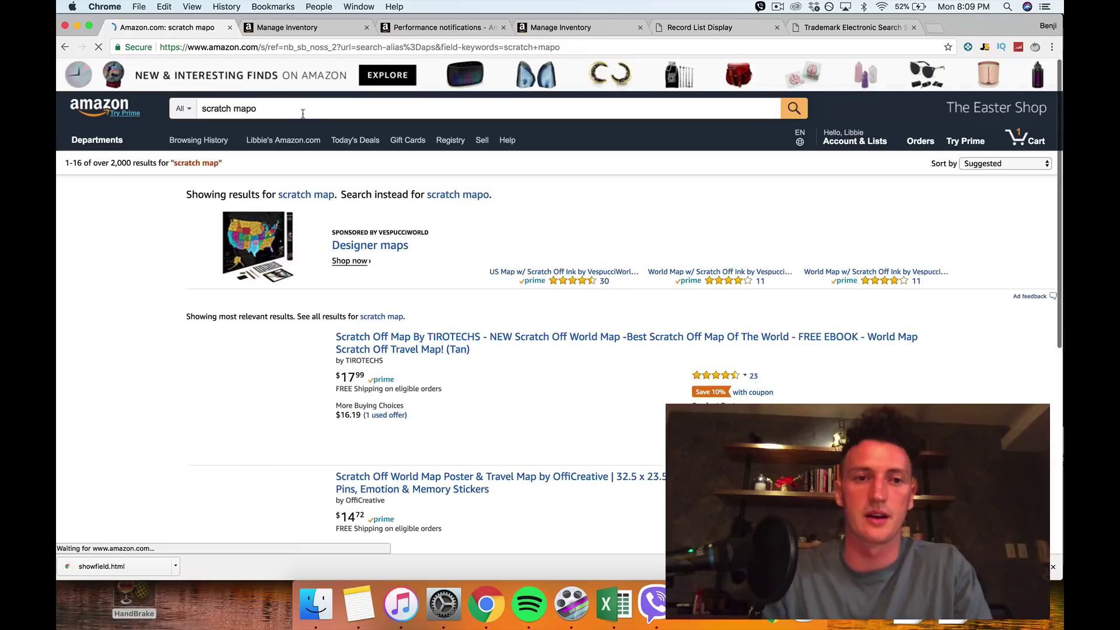
click(365, 110)
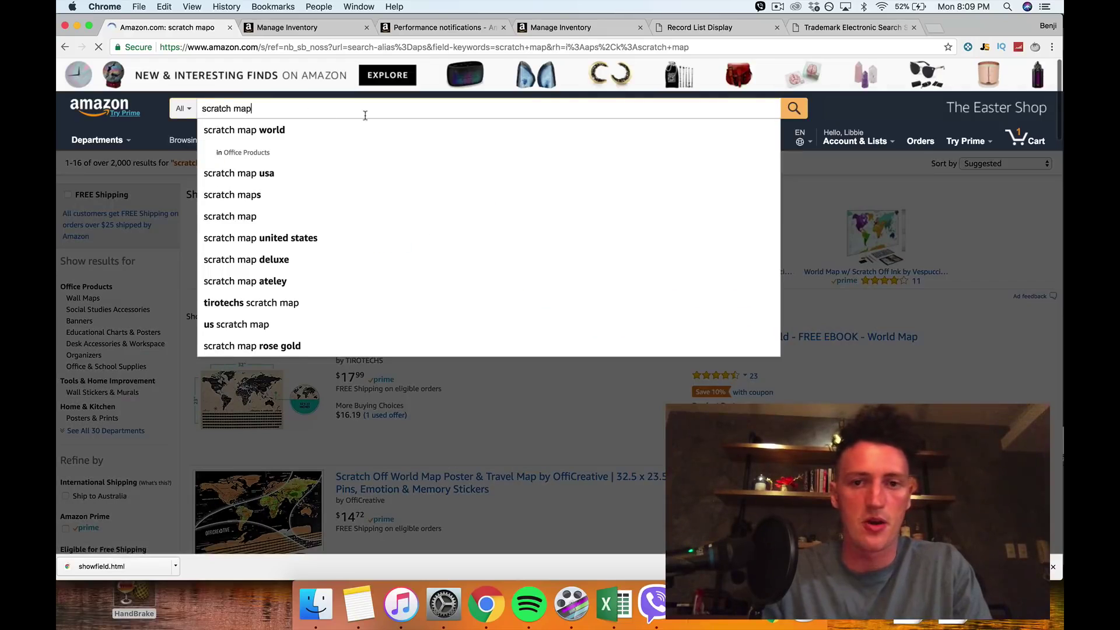
click(794, 108)
scroll(560, 307, down, 4)
scroll(439, 226, down, 5)
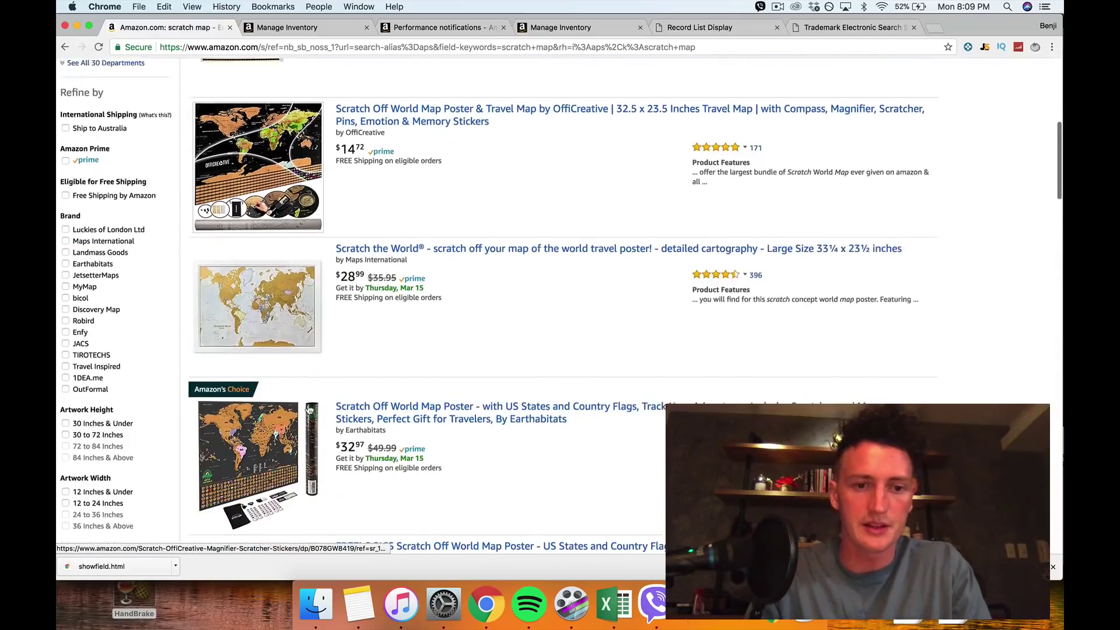
scroll(419, 445, down, 2)
scroll(420, 444, down, 3)
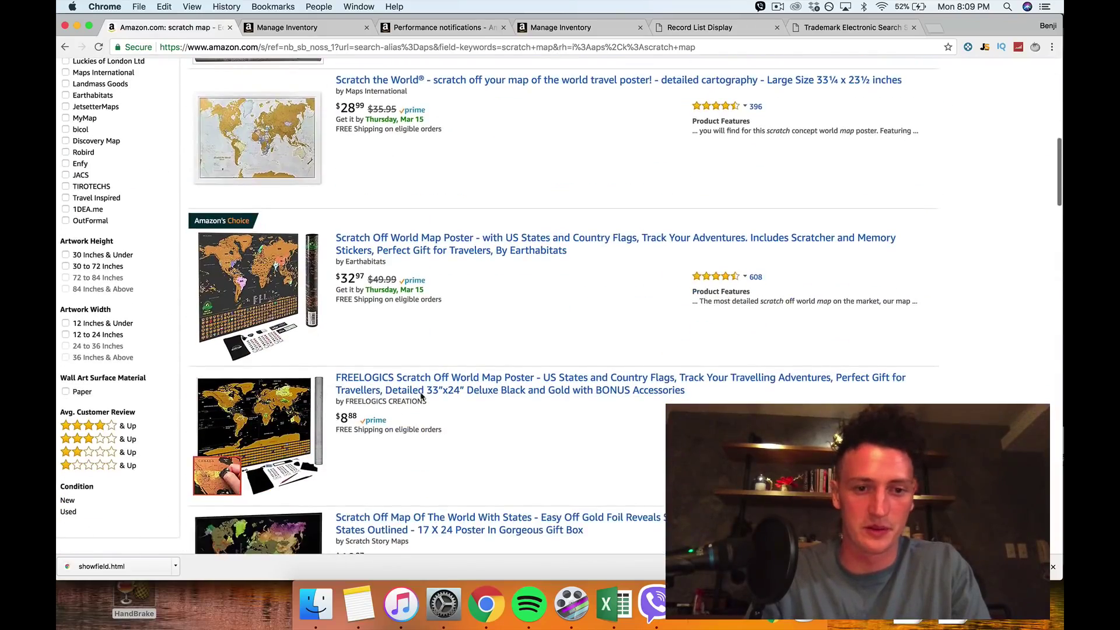
scroll(404, 184, up, 3)
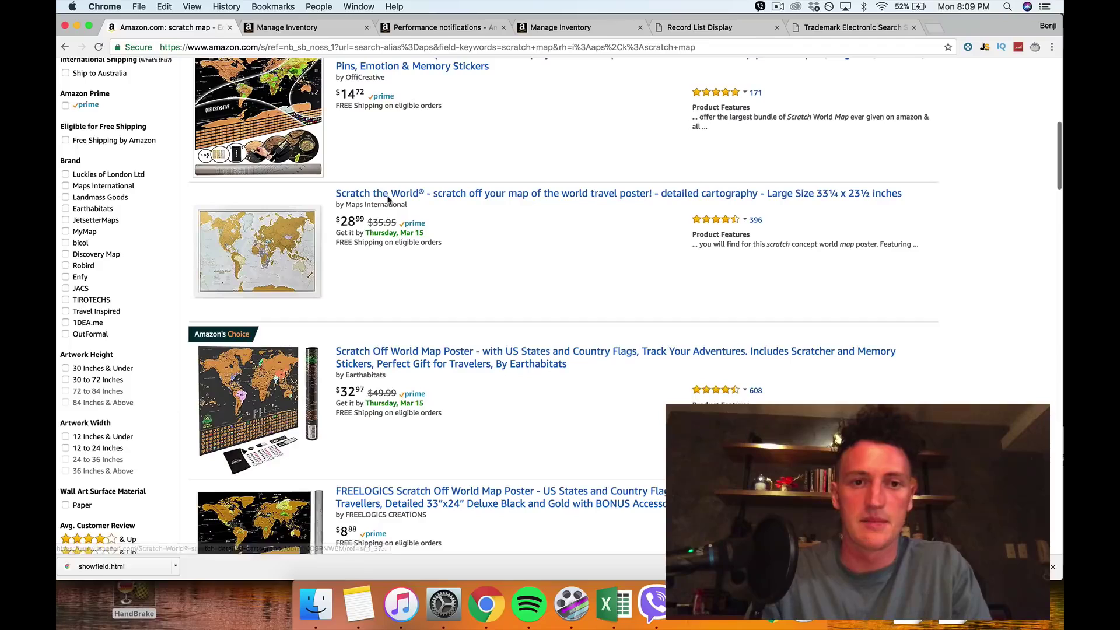
click(412, 191)
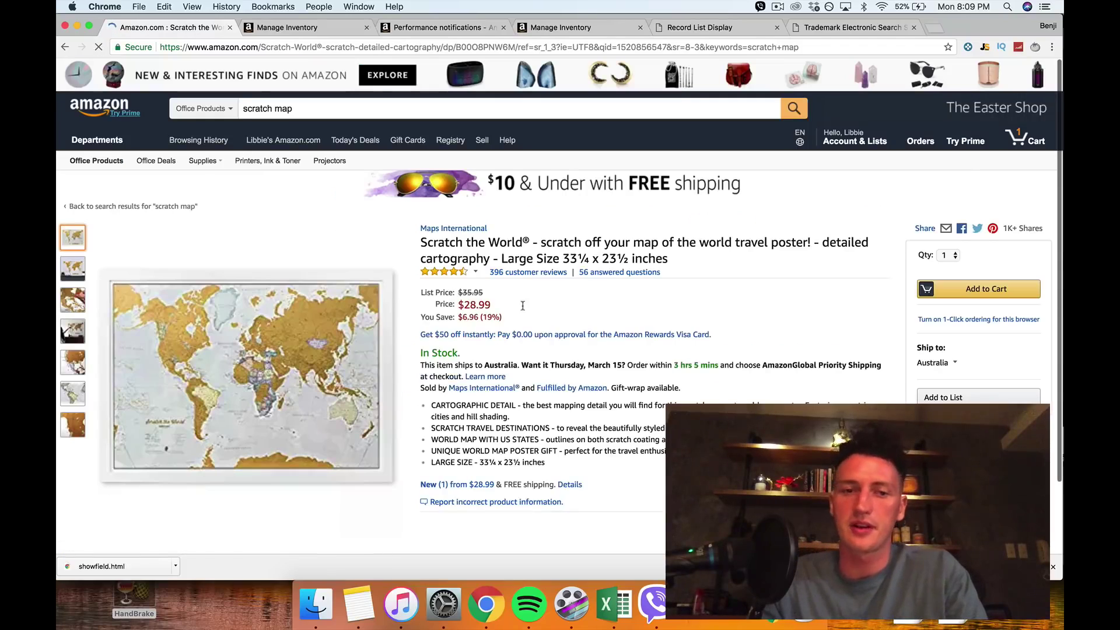
scroll(456, 310, down, 5)
scroll(456, 310, down, 2)
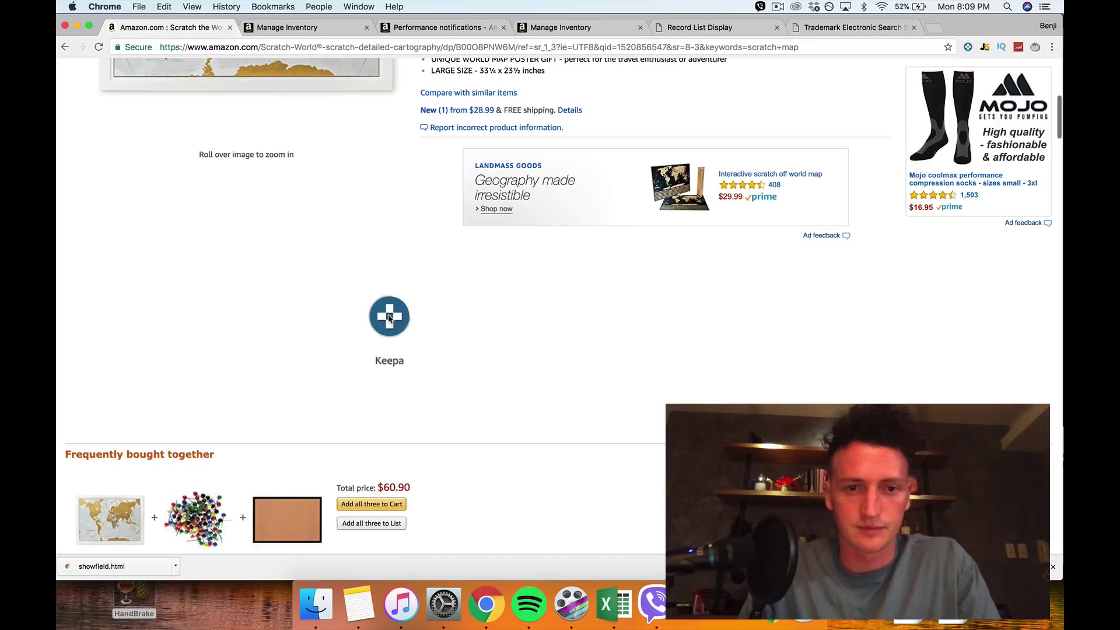
scroll(388, 317, down, 5)
scroll(388, 315, up, 3)
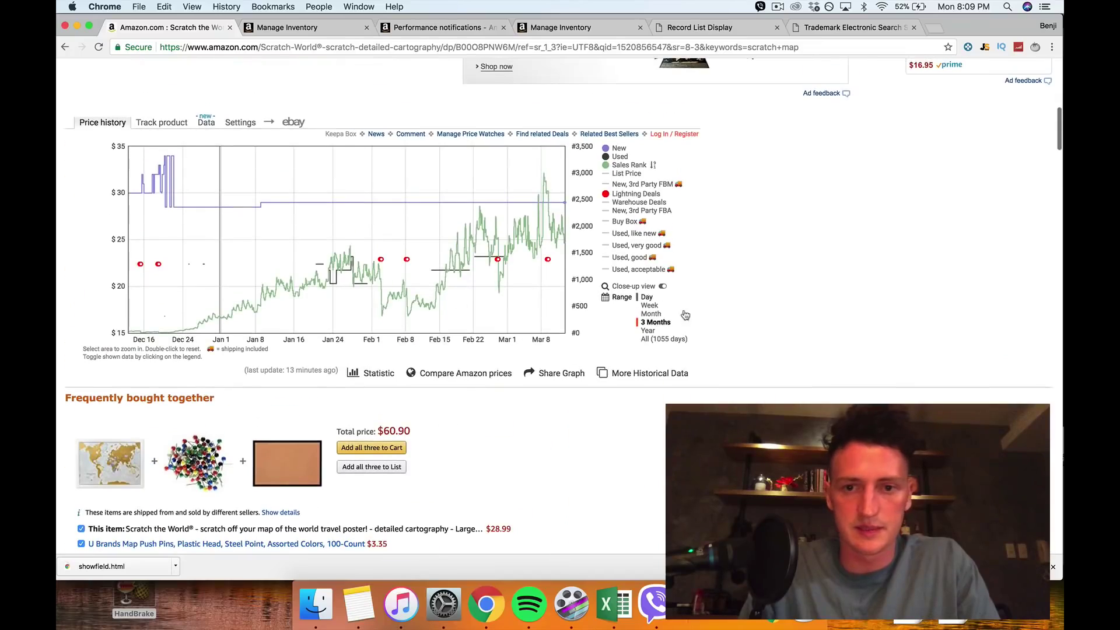
- Set the Keepa price chart to All, then cycle through every 'scratch map' match
click(678, 341)
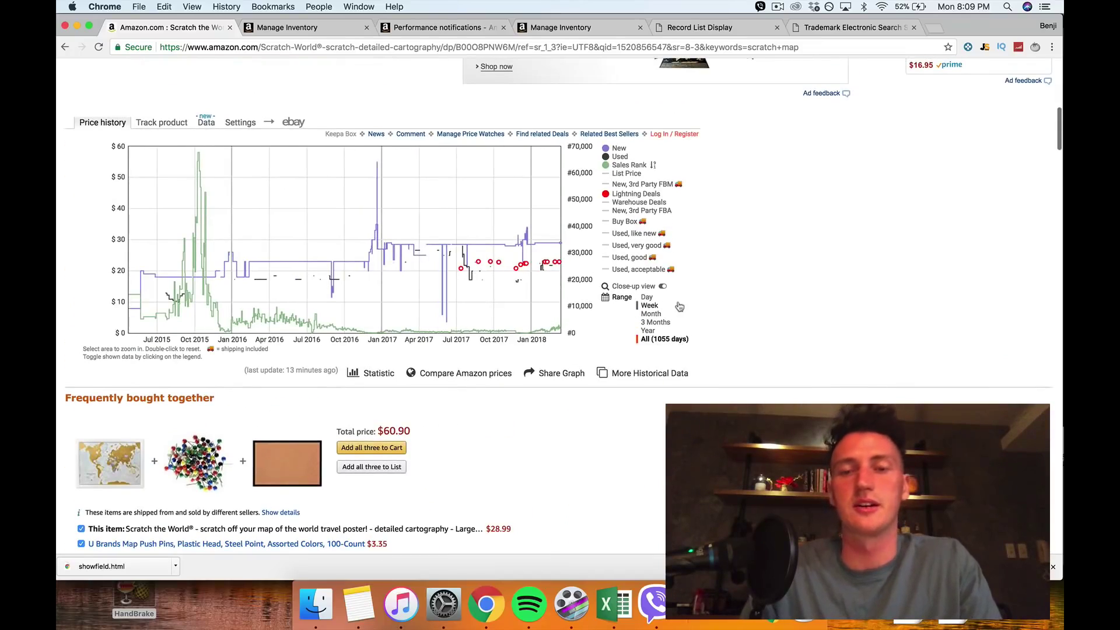
scroll(679, 341, up, 3)
scroll(679, 305, up, 3)
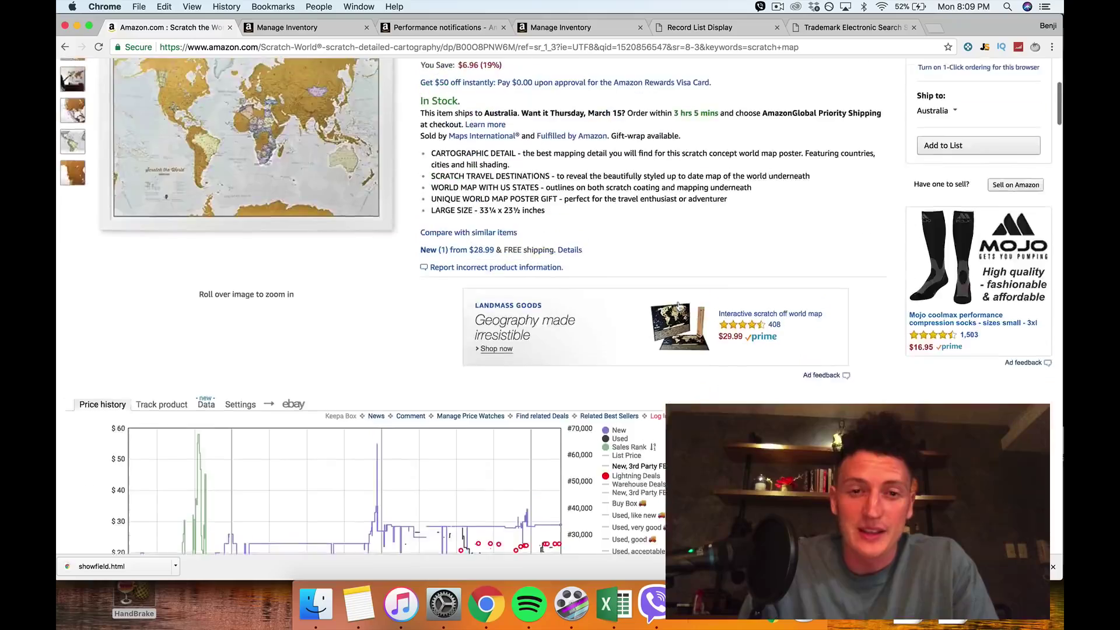
scroll(679, 304, up, 5)
scroll(680, 302, down, 1)
key(super+f)
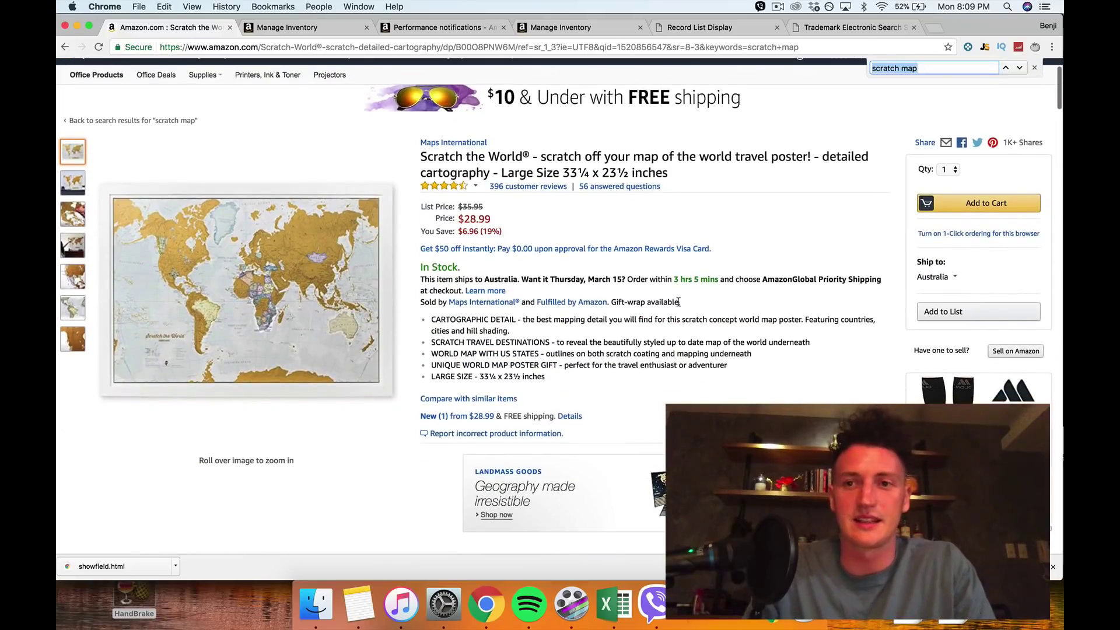
key(Return)
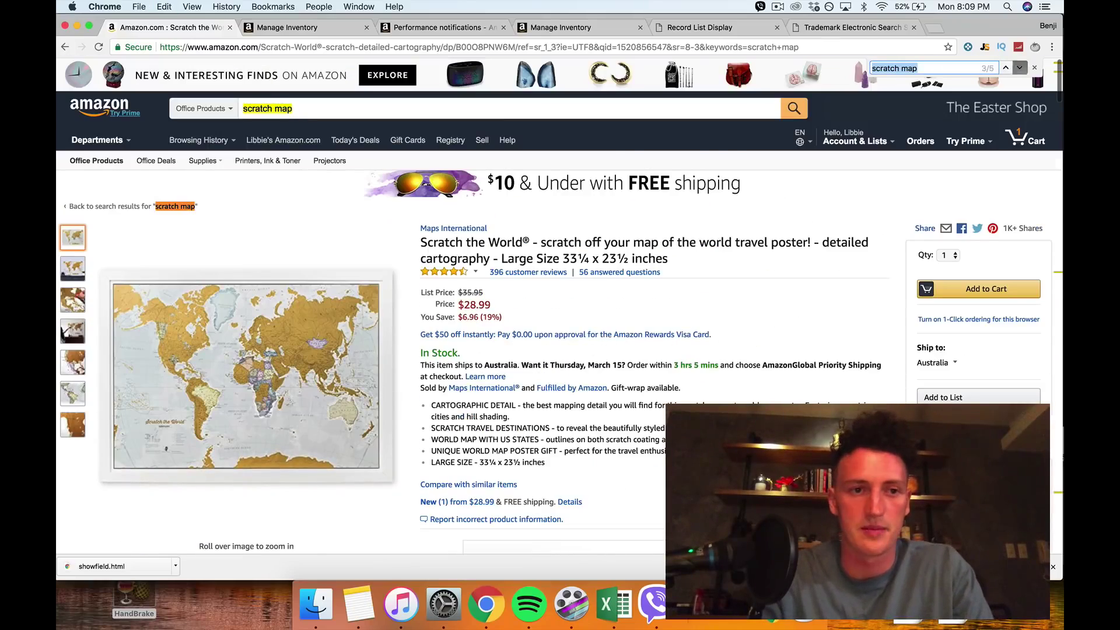
key(Return)
key(Return)
key(Return)
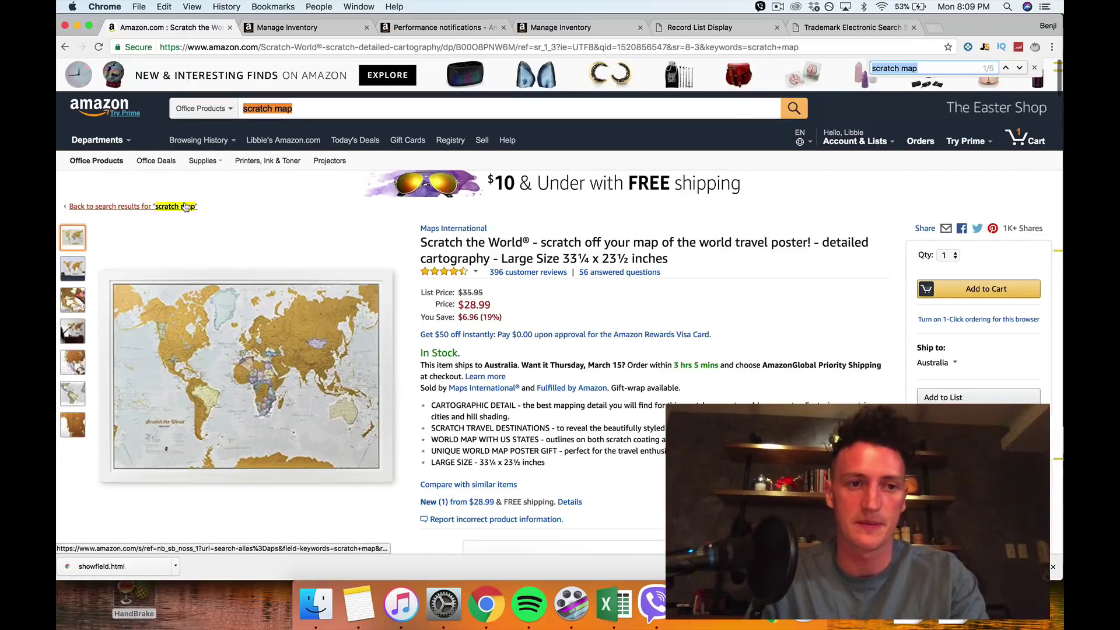
click(1019, 68)
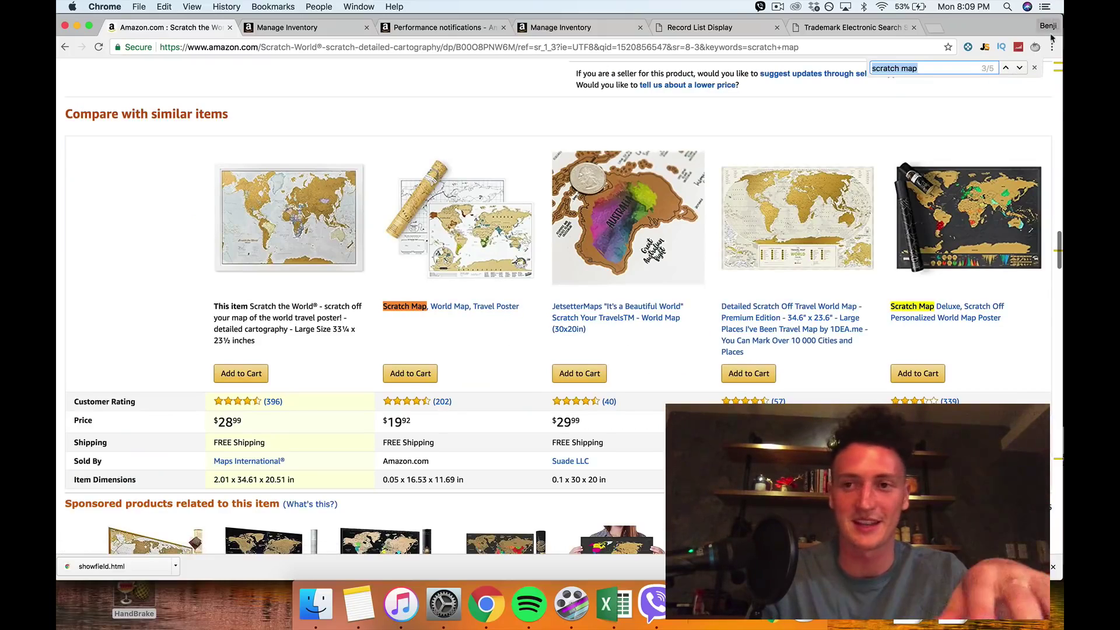
click(1019, 69)
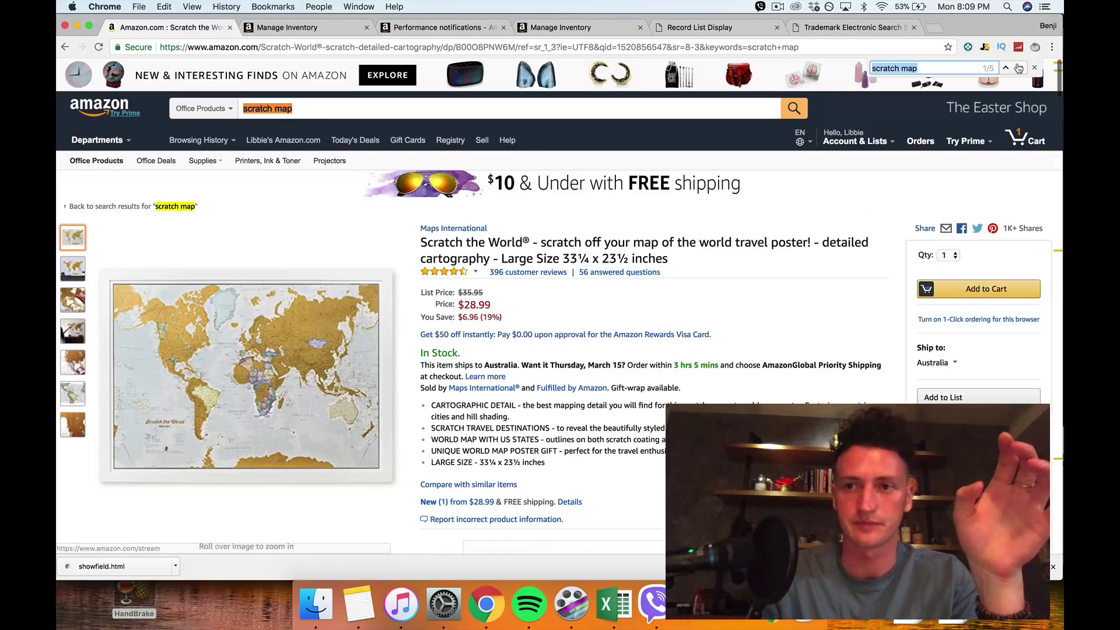
click(1018, 68)
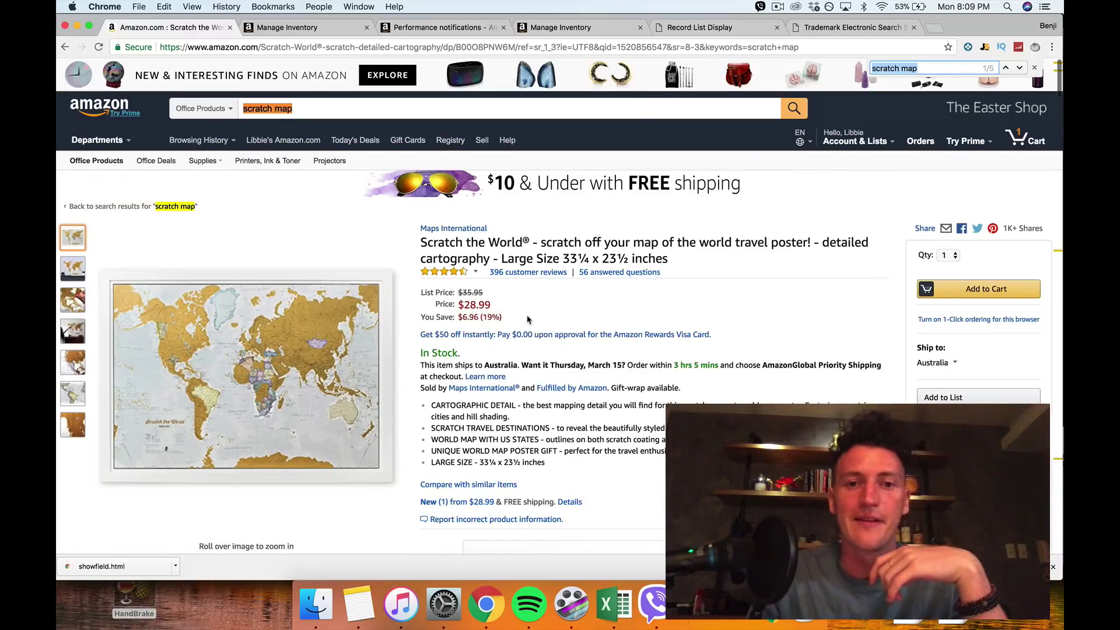
scroll(528, 319, down, 3)
scroll(184, 78, down, 5)
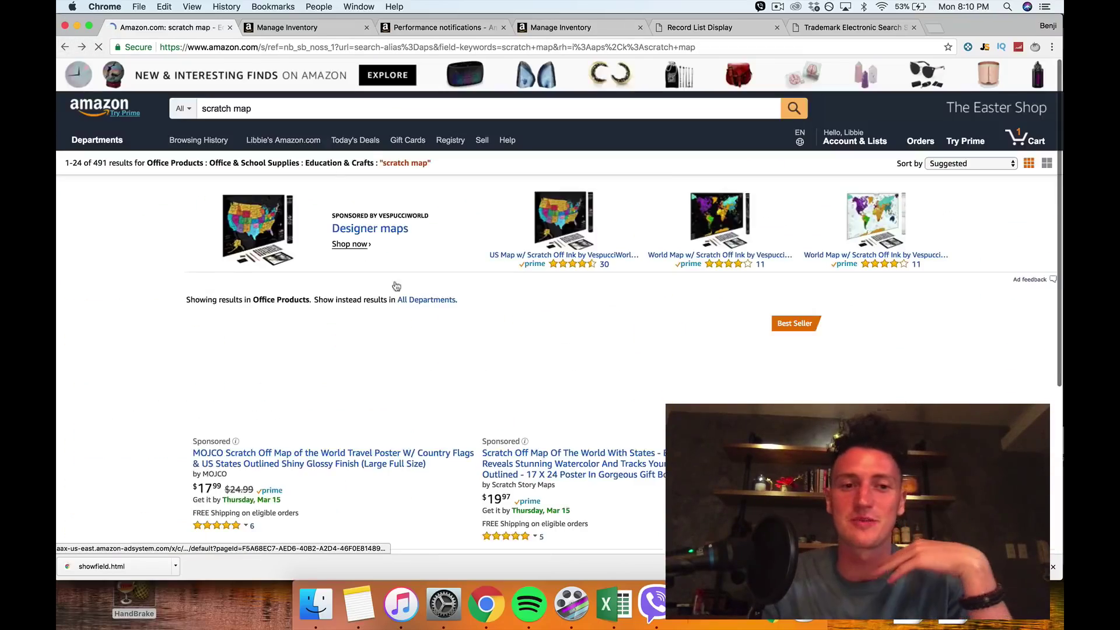
scroll(395, 286, down, 10)
scroll(456, 293, up, 2)
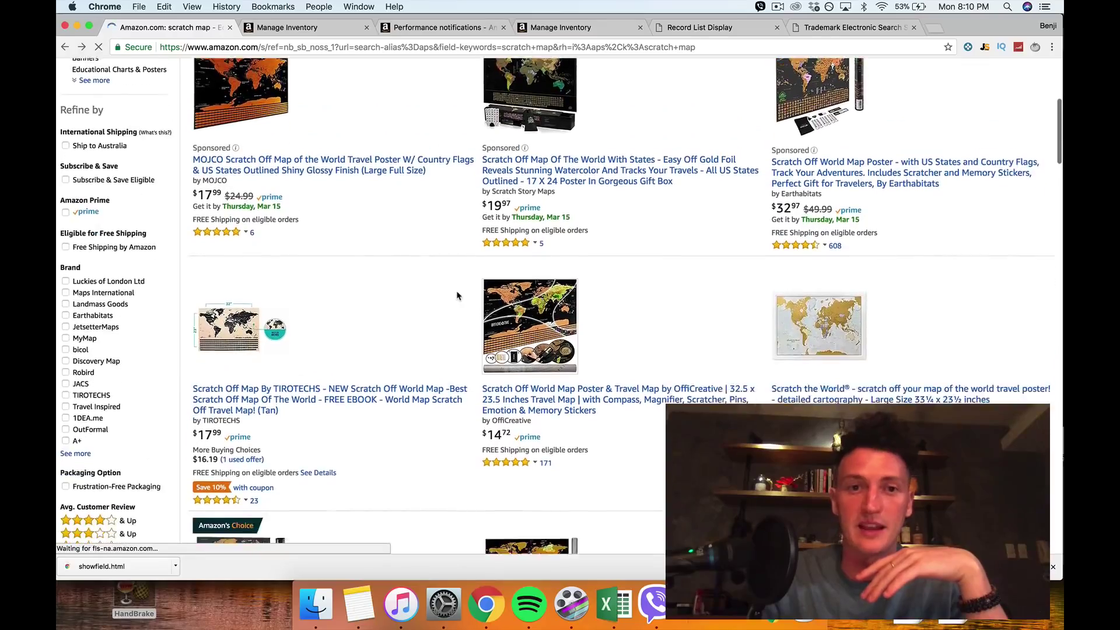
scroll(457, 296, down, 3)
scroll(457, 295, down, 2)
scroll(457, 296, down, 4)
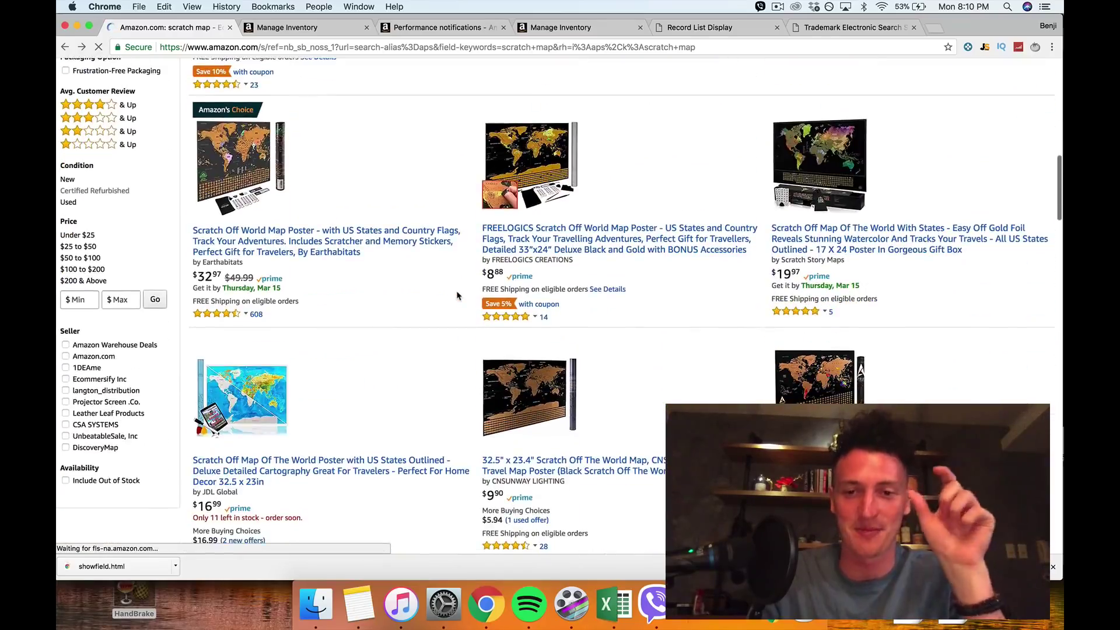
scroll(456, 296, down, 5)
scroll(457, 296, down, 4)
scroll(457, 295, down, 4)
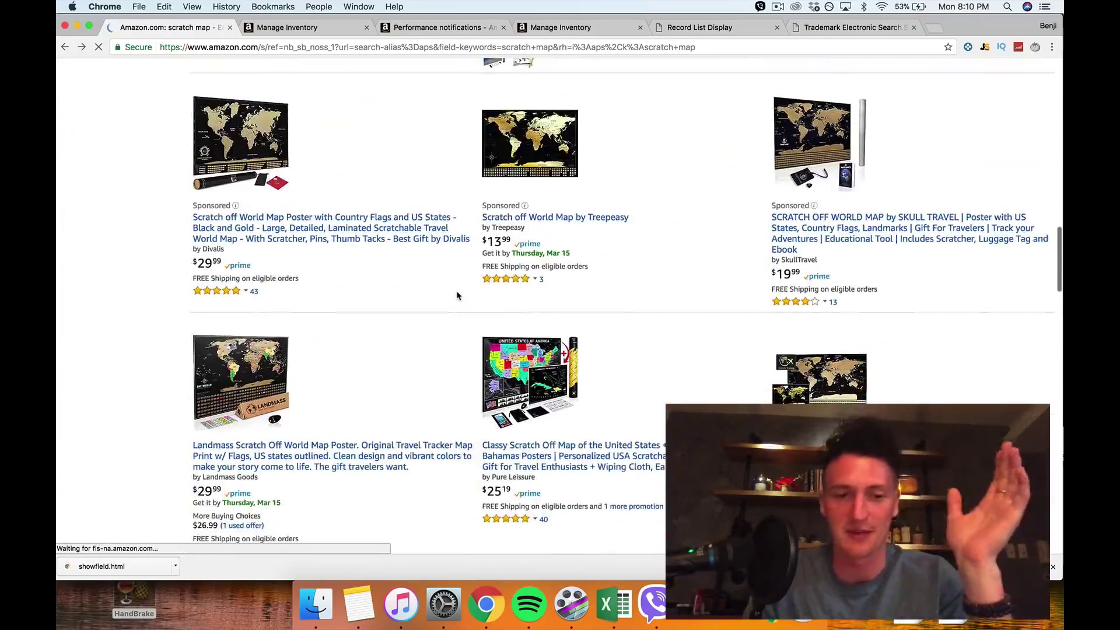
scroll(457, 295, up, 2)
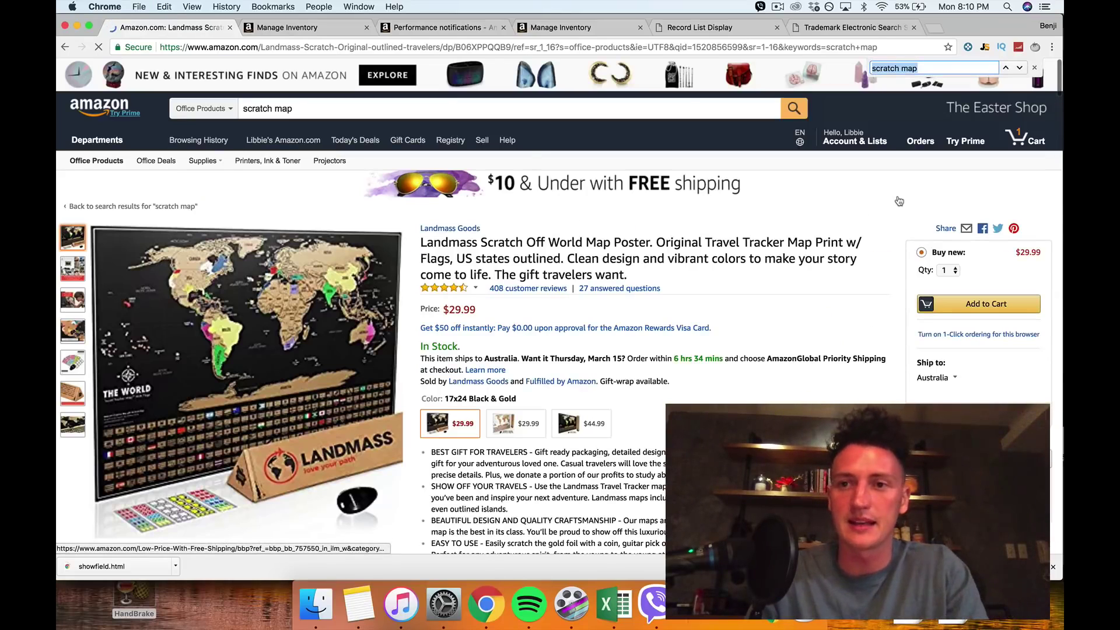
- Go through the Landmass listing's 'scratch map' matches, then close the find bar
click(1019, 68)
click(1019, 67)
click(1018, 67)
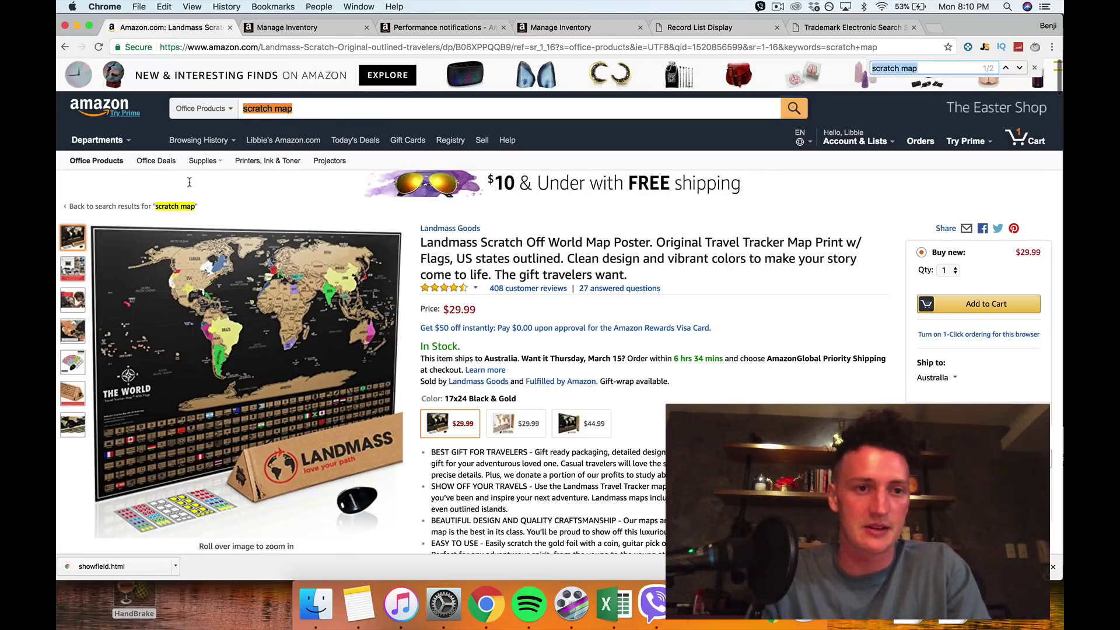
scroll(262, 183, down, 5)
scroll(350, 183, down, 10)
scroll(382, 183, down, 10)
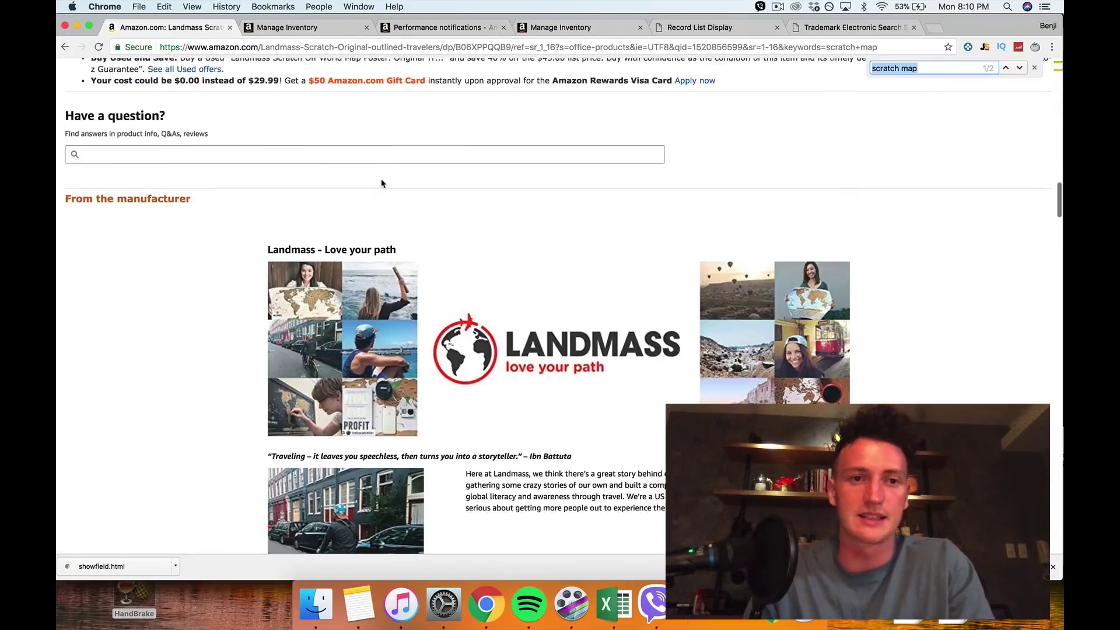
scroll(382, 183, up, 3)
scroll(381, 183, up, 10)
scroll(382, 183, up, 10)
scroll(513, 174, up, 3)
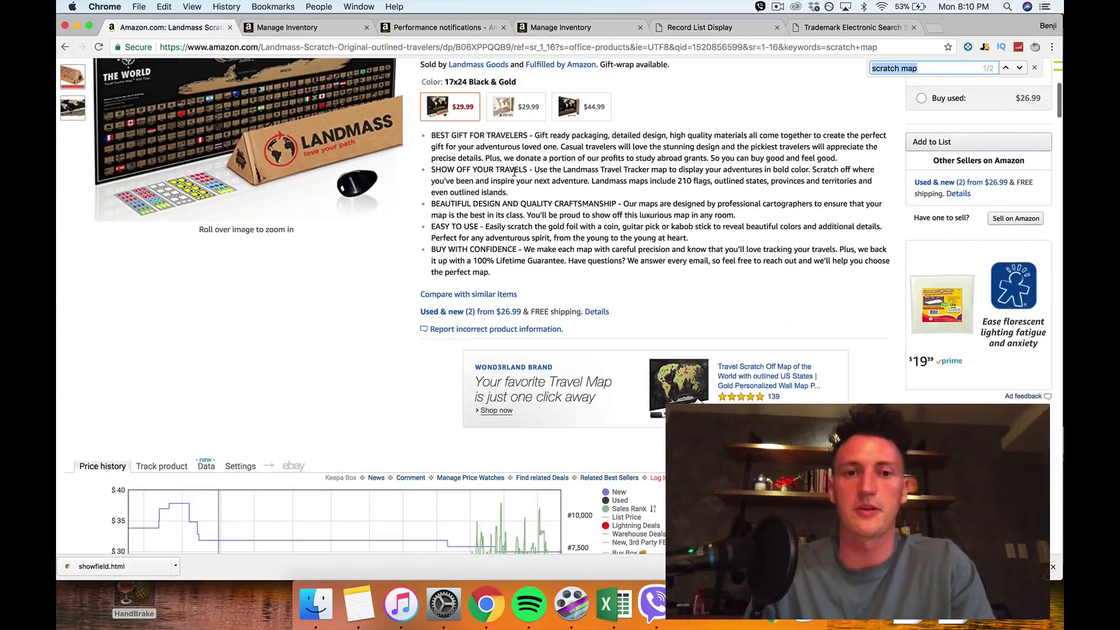
click(514, 174)
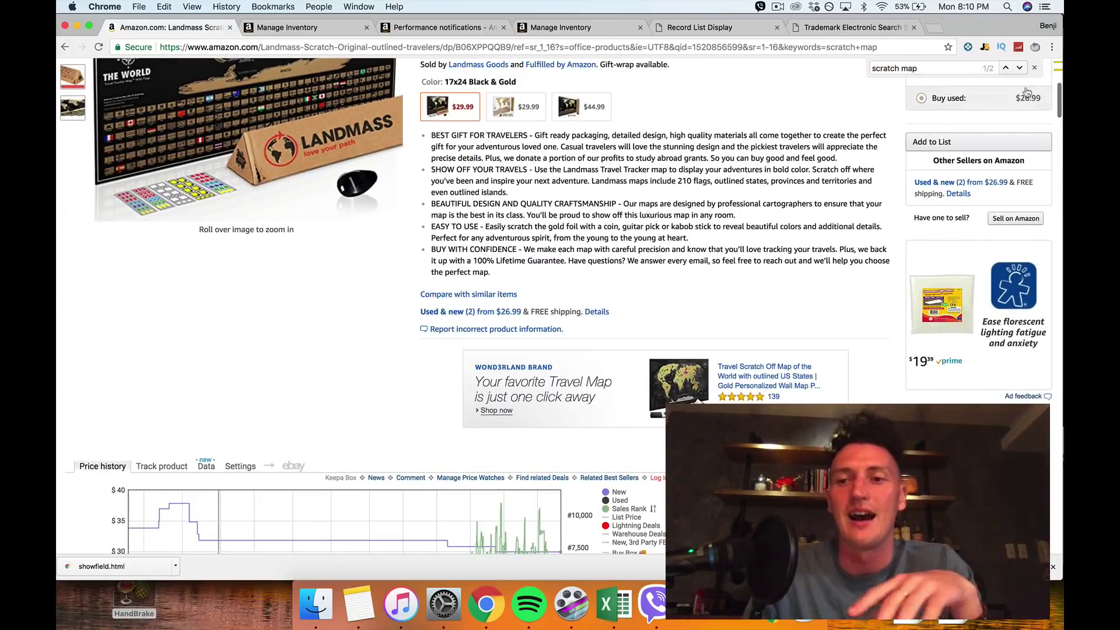
click(1034, 67)
scroll(610, 292, down, 3)
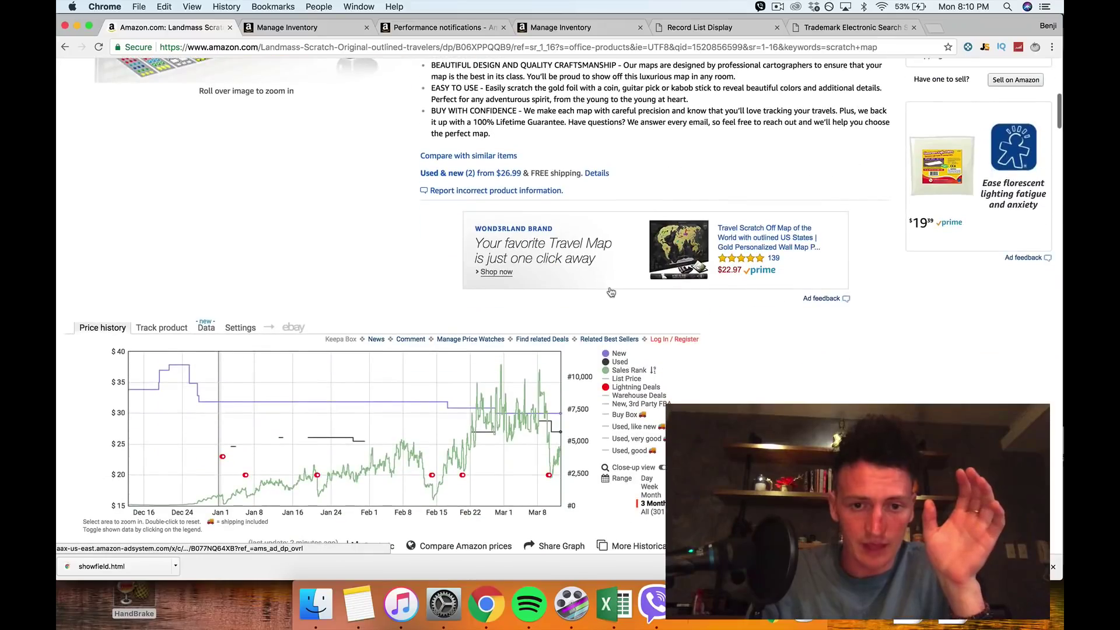
scroll(611, 291, up, 5)
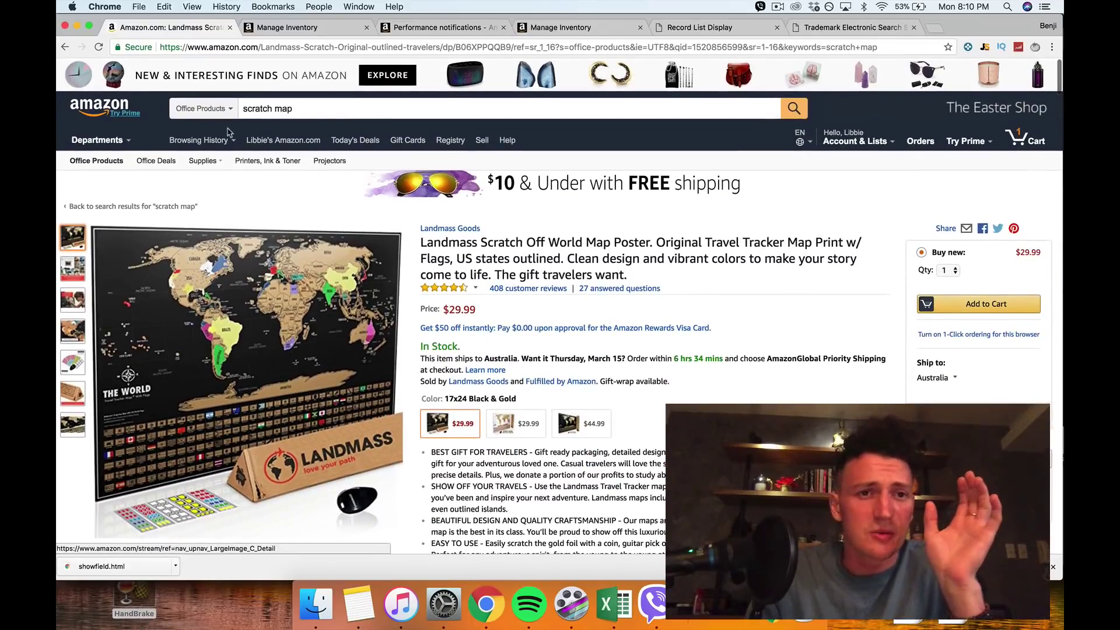